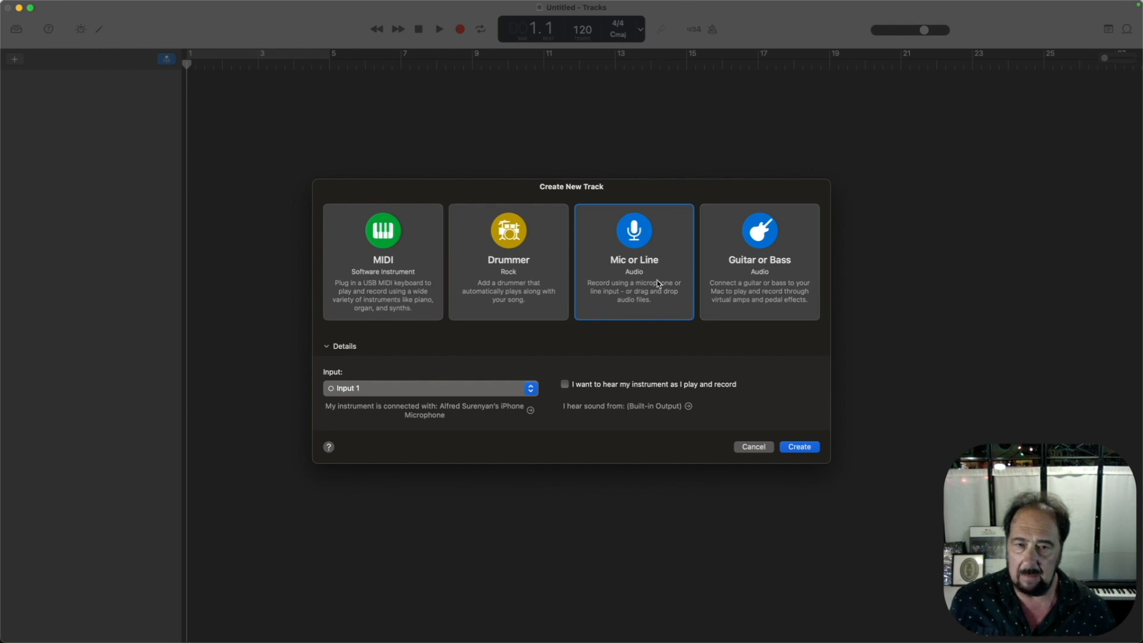
# Step: Create a Mic or Line audio track and hide the Smart Controls
pyautogui.click(799, 447)
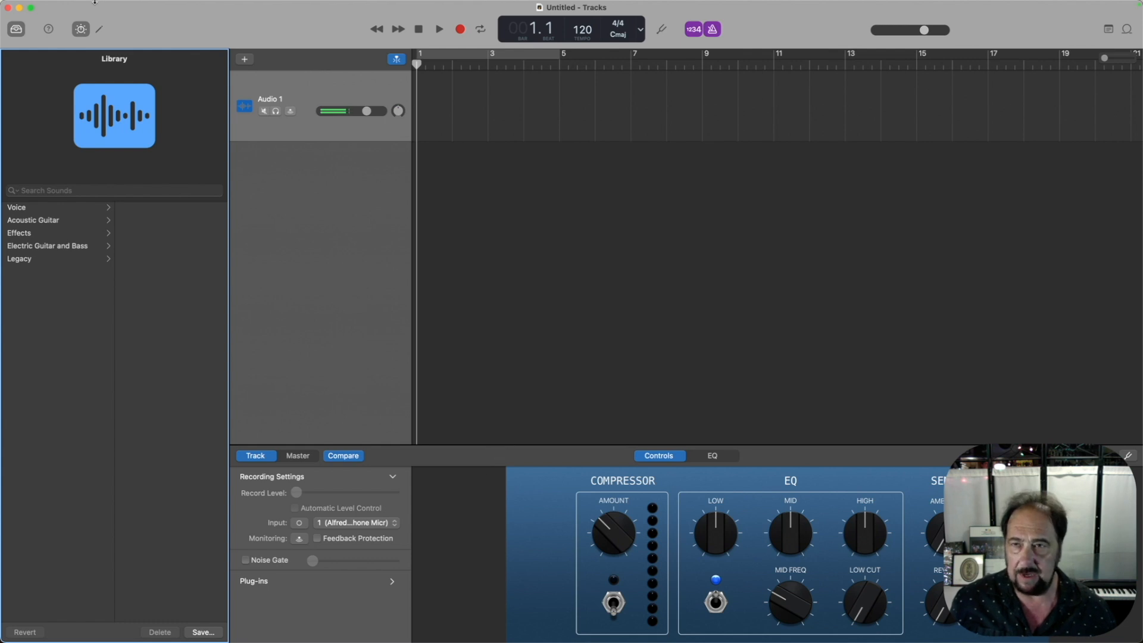
pyautogui.moveTo(60, 3)
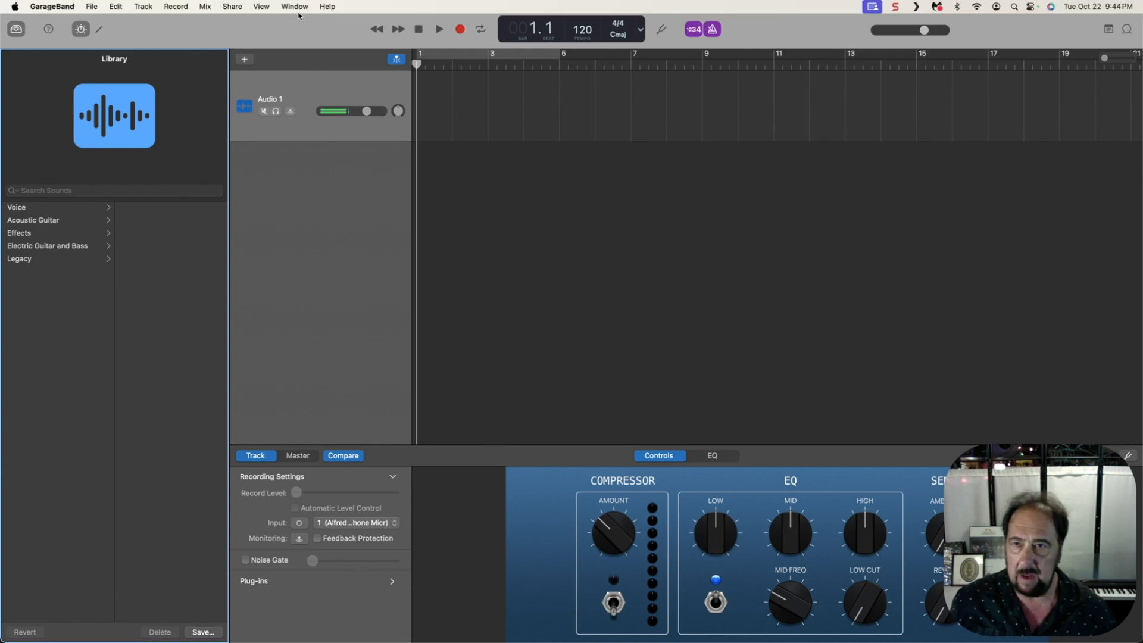
pyautogui.click(262, 6)
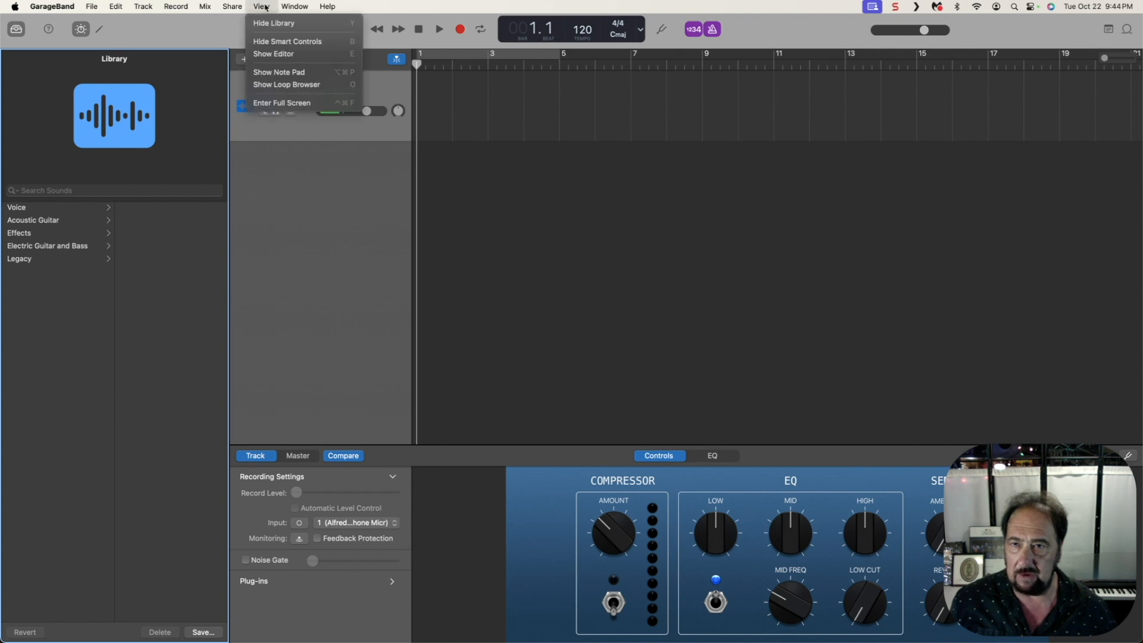
pyautogui.click(271, 40)
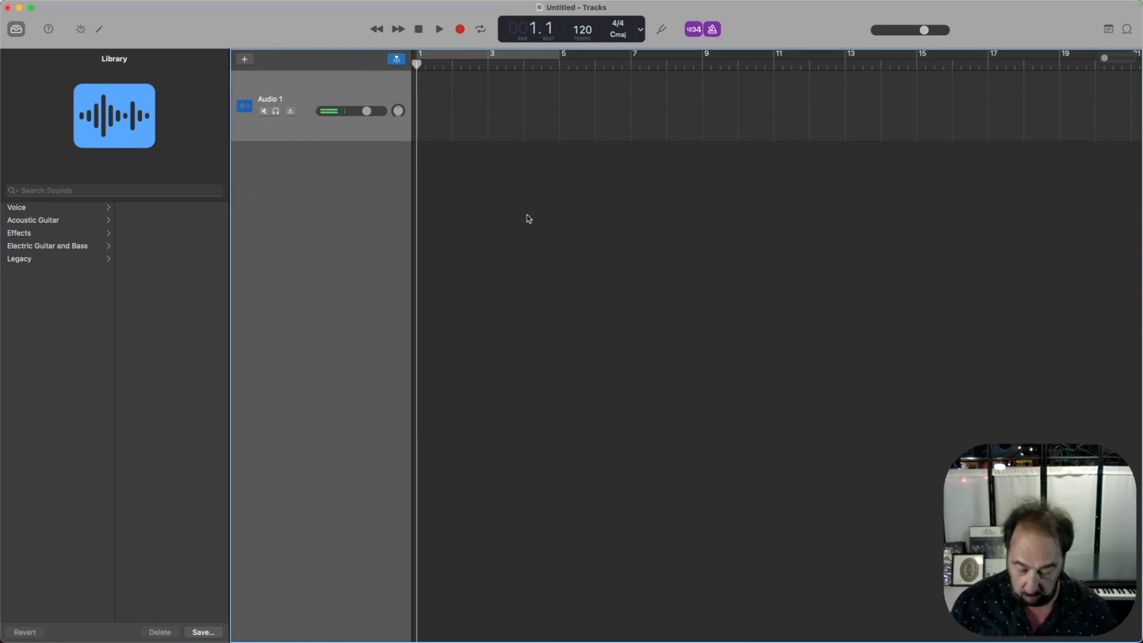
pyautogui.press('b')
pyautogui.press('b')
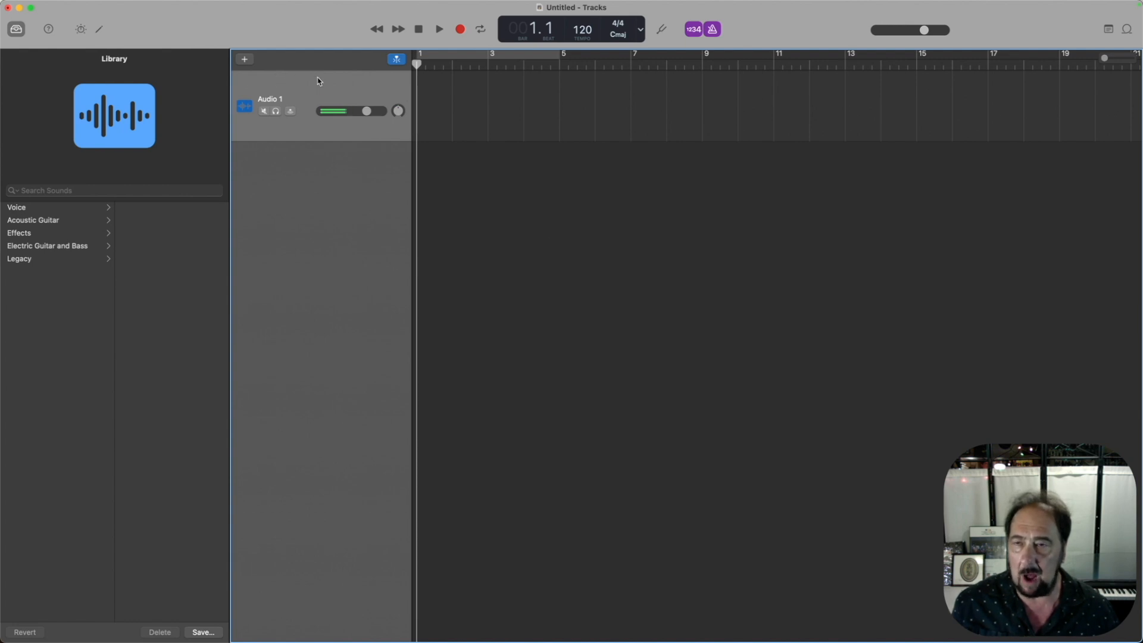
# Step: Show the arrangement track above the audio track
pyautogui.moveTo(171, 1)
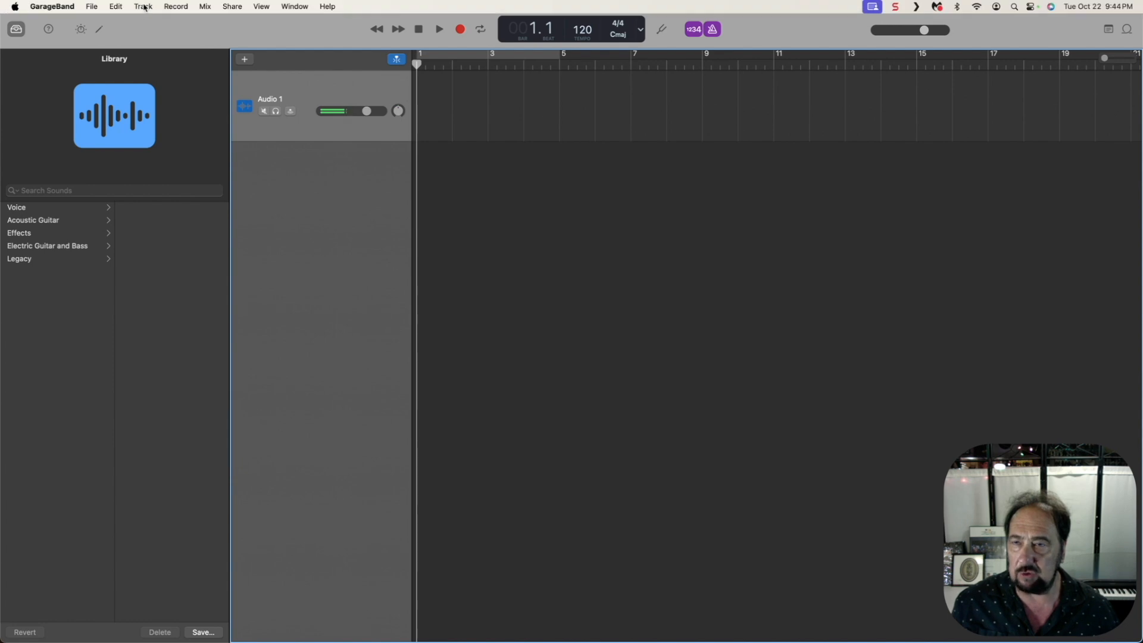
pyautogui.click(144, 8)
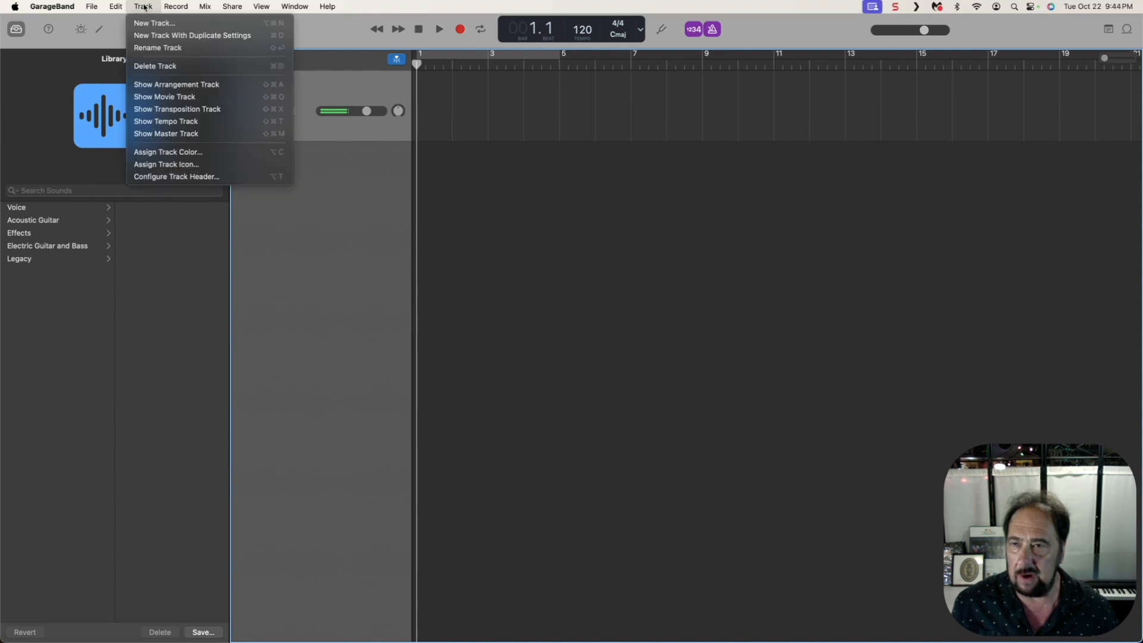
pyautogui.click(178, 86)
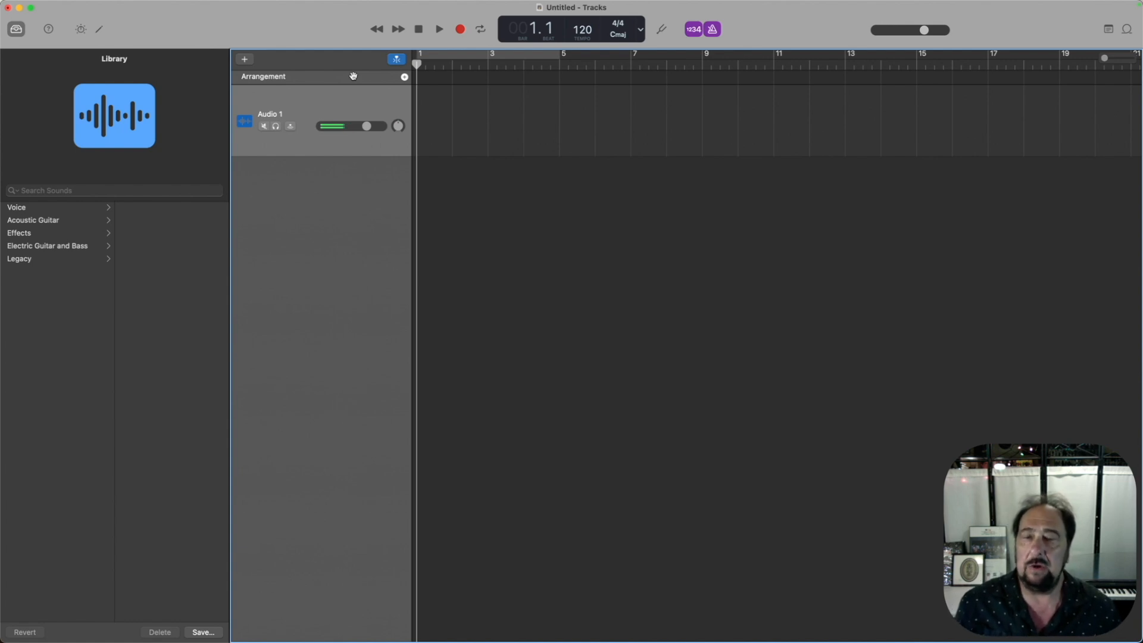
# Step: Add an Intro marker shortened to 4 bars, followed by Verse and Chorus markers in the arrangement track
pyautogui.click(404, 77)
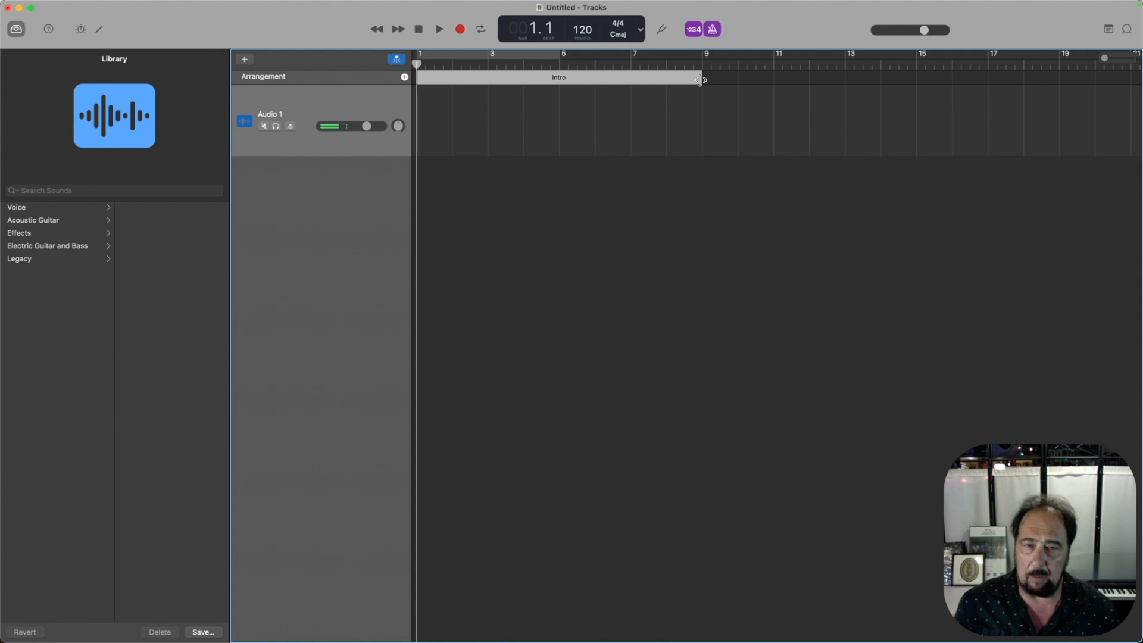
pyautogui.moveTo(701, 80); pyautogui.dragTo(557, 79)
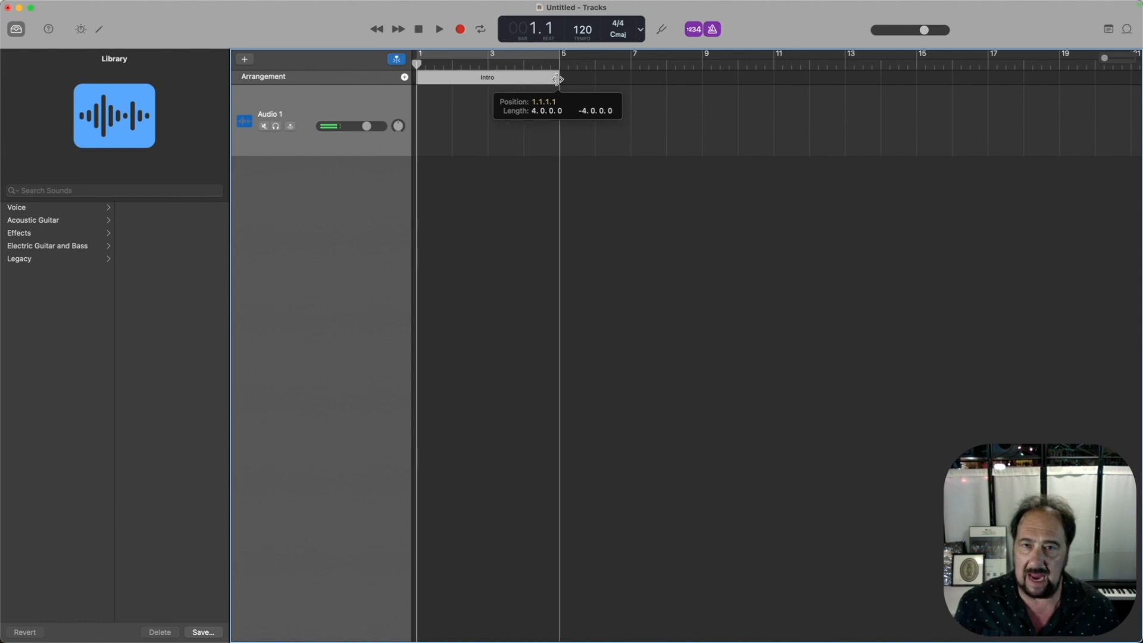
pyautogui.moveTo(558, 79); pyautogui.dragTo(557, 80)
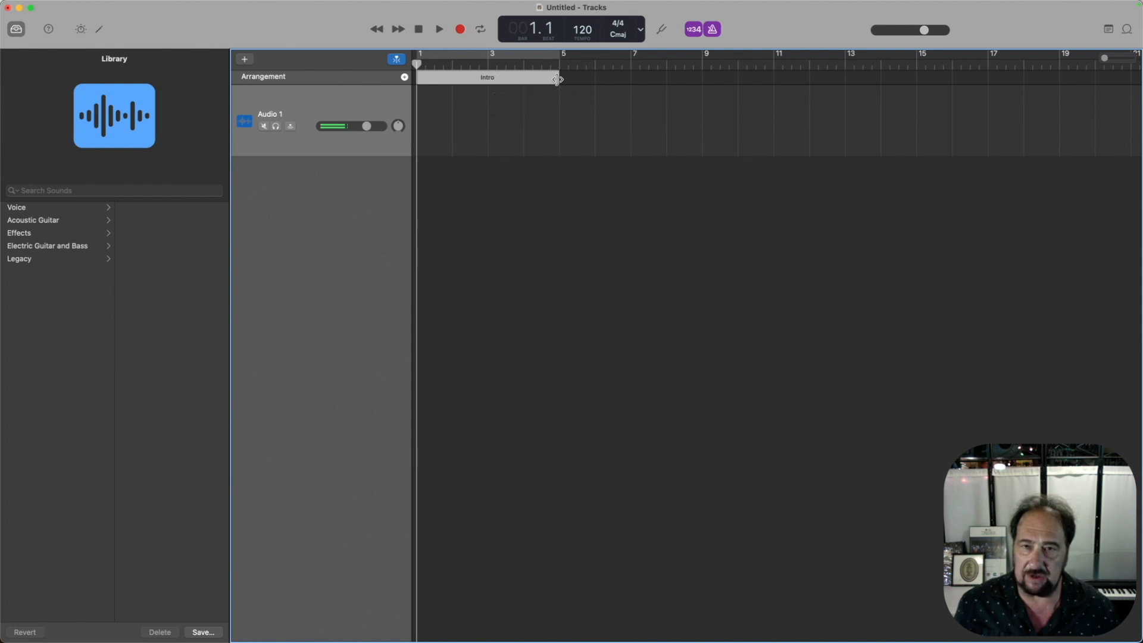
pyautogui.click(404, 77)
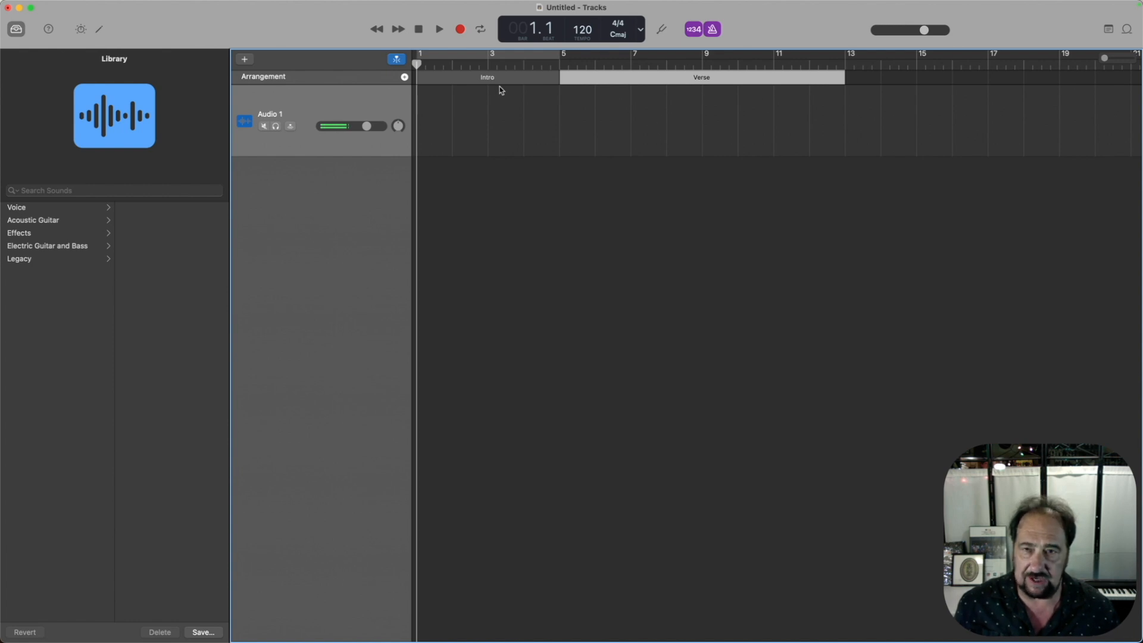
pyautogui.click(404, 76)
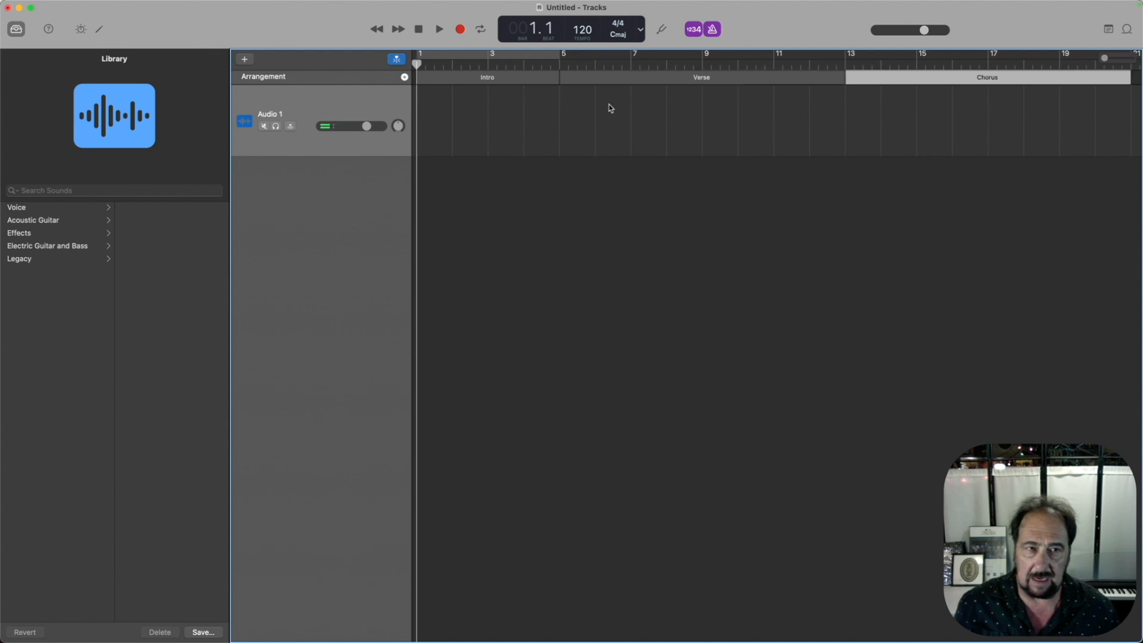
# Step: Add an arrangement marker after the chorus at bar 21 and change its section type to Verse
pyautogui.hscroll(1, 931, 111)
pyautogui.hscroll(2, 931, 110)
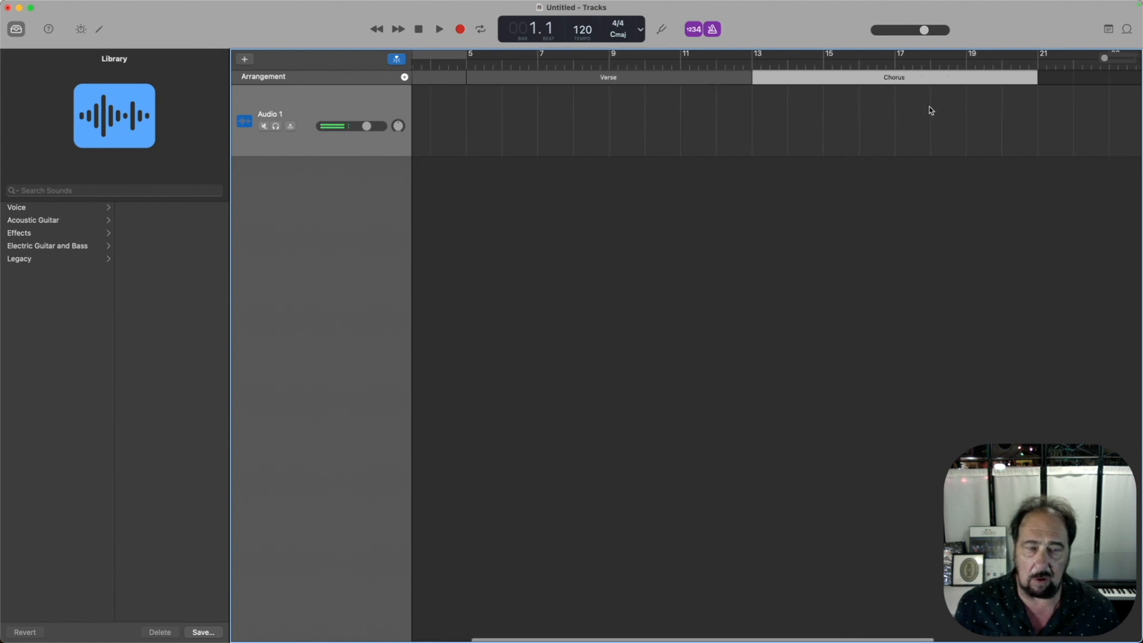
pyautogui.hscroll(2, 931, 111)
pyautogui.hscroll(3, 932, 111)
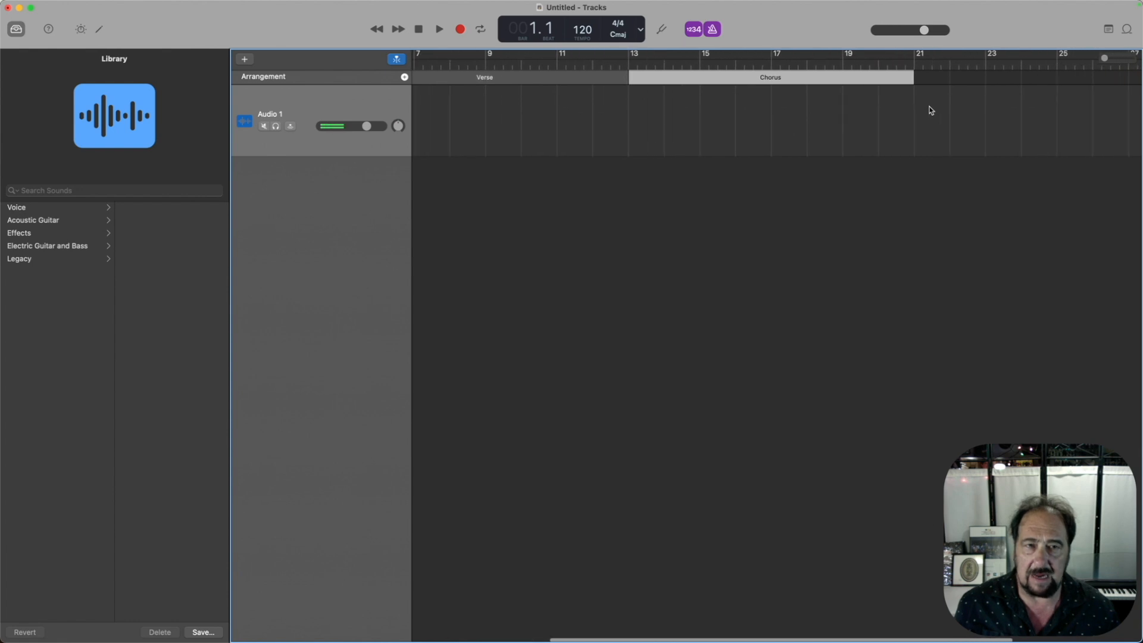
pyautogui.click(405, 77)
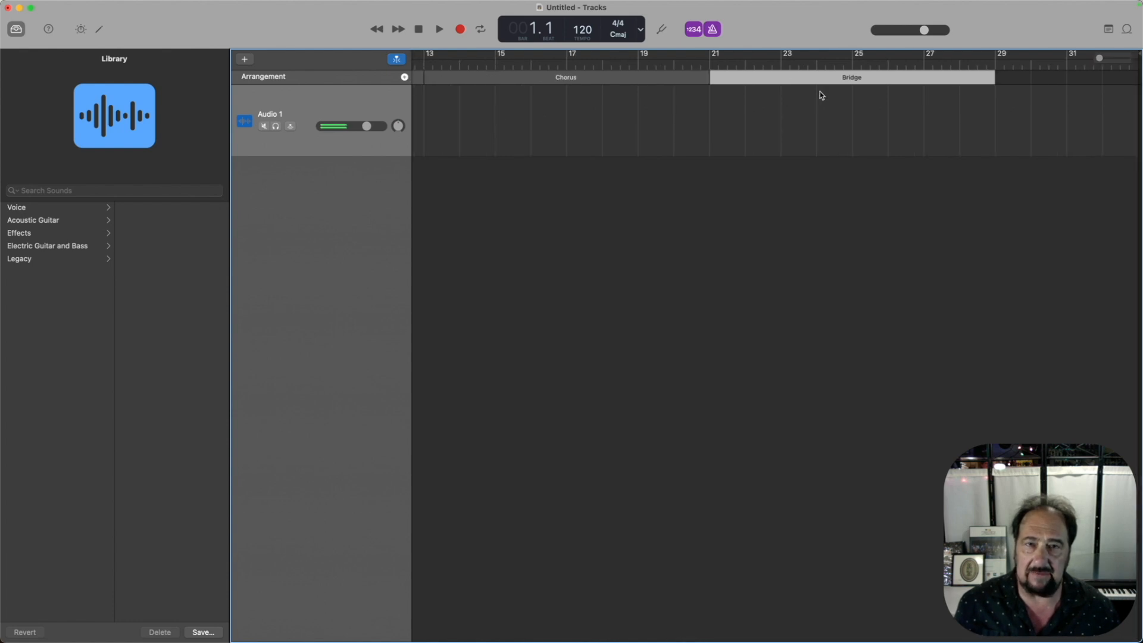
pyautogui.hscroll(-10, 733, 105)
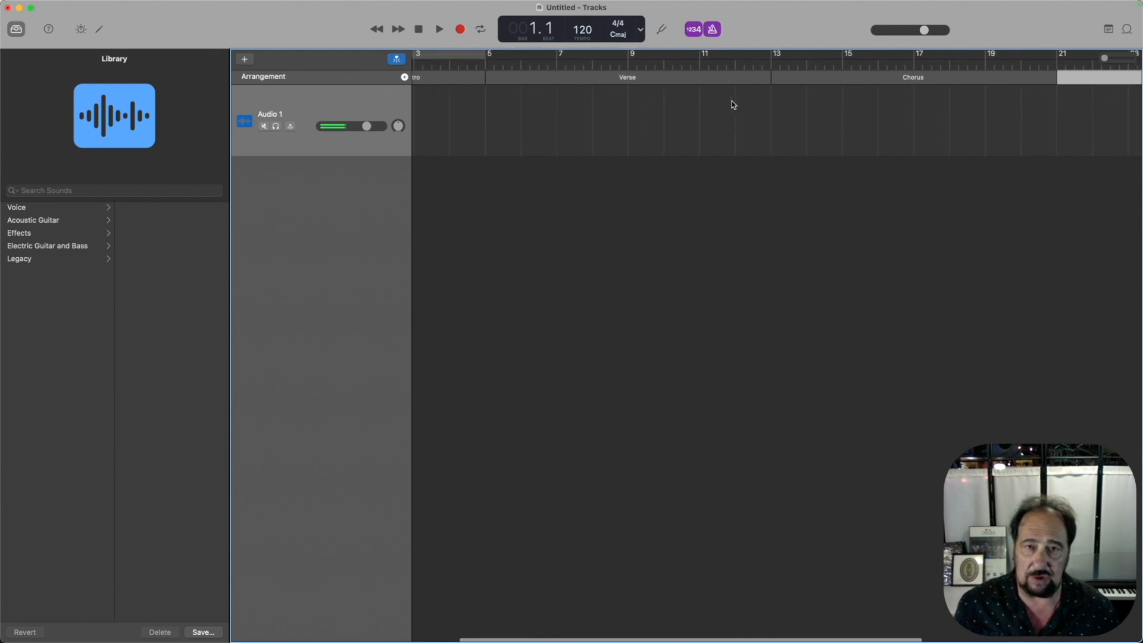
pyautogui.hscroll(8, 733, 105)
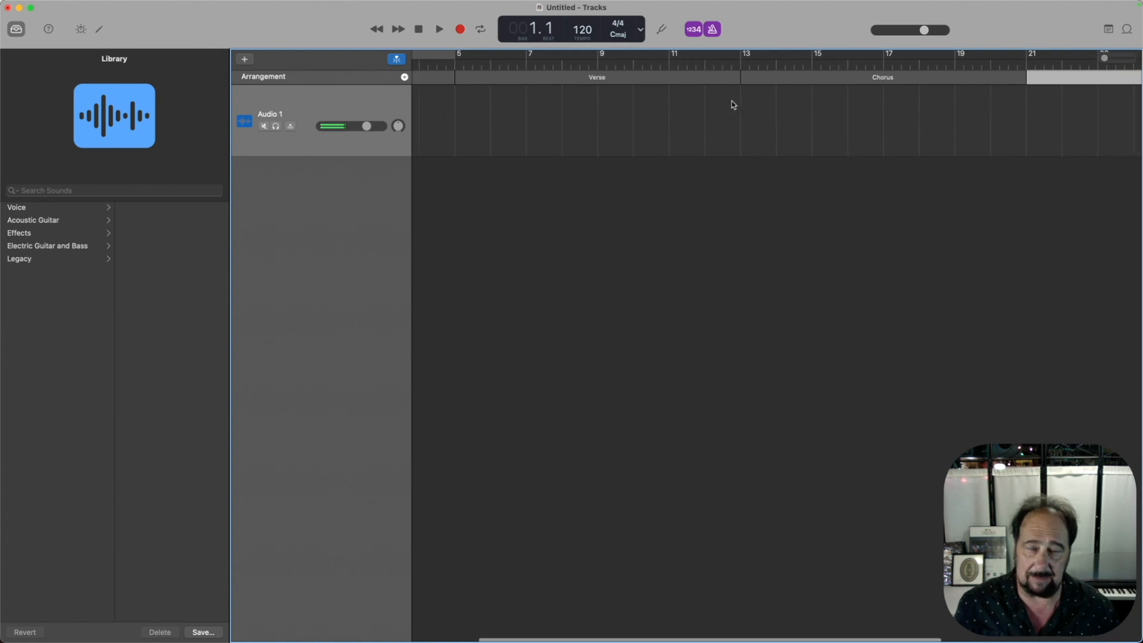
pyautogui.hscroll(2, 733, 104)
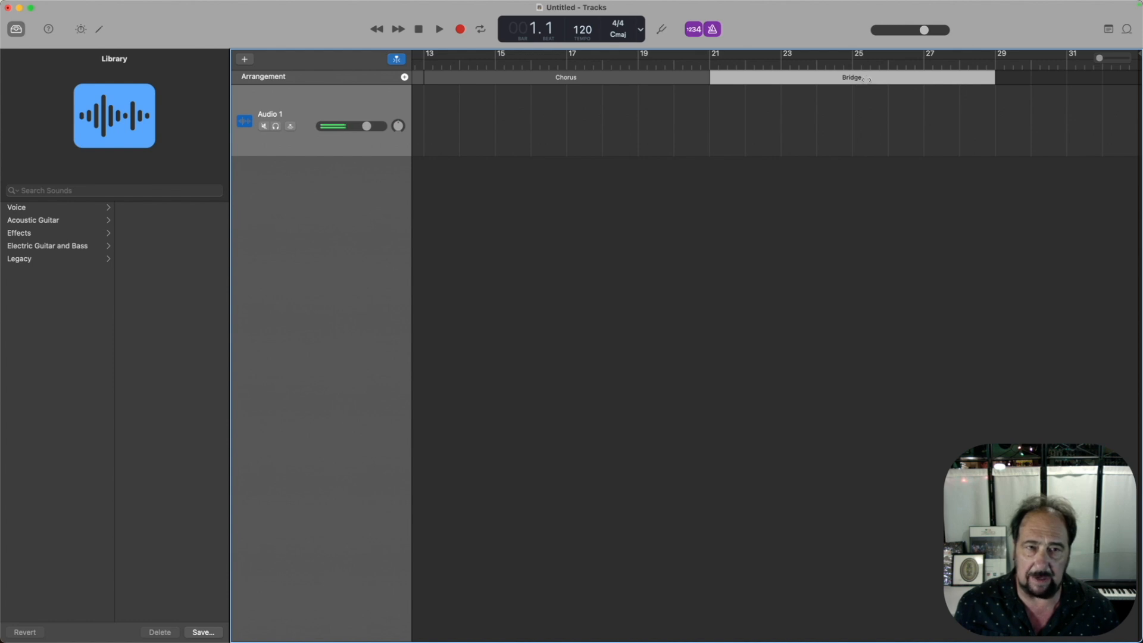
pyautogui.click(856, 80)
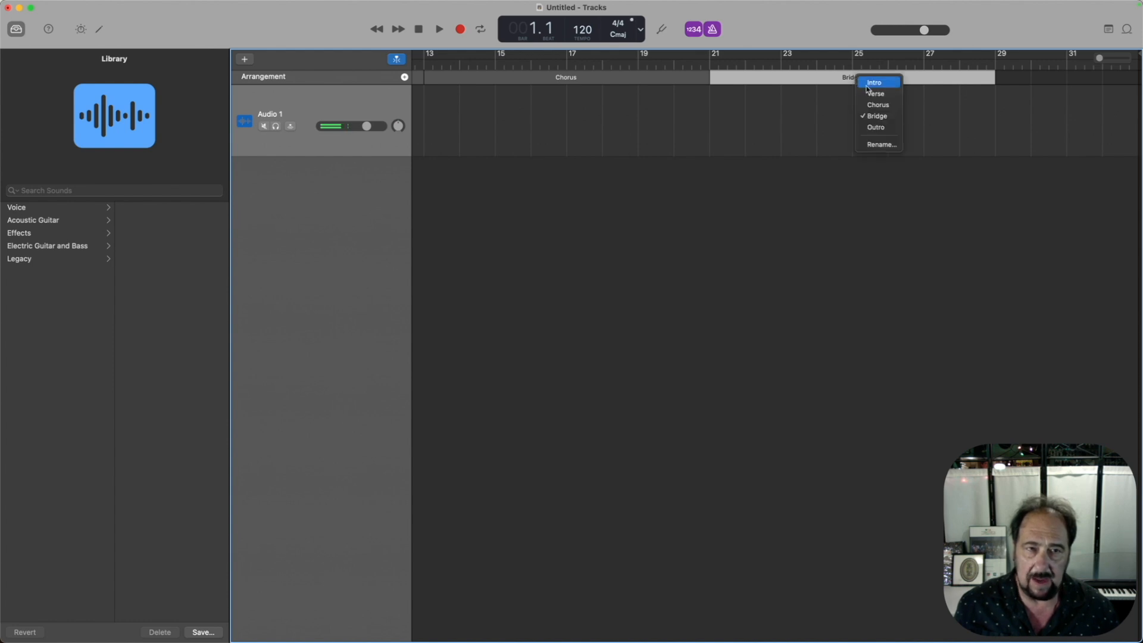
pyautogui.click(870, 94)
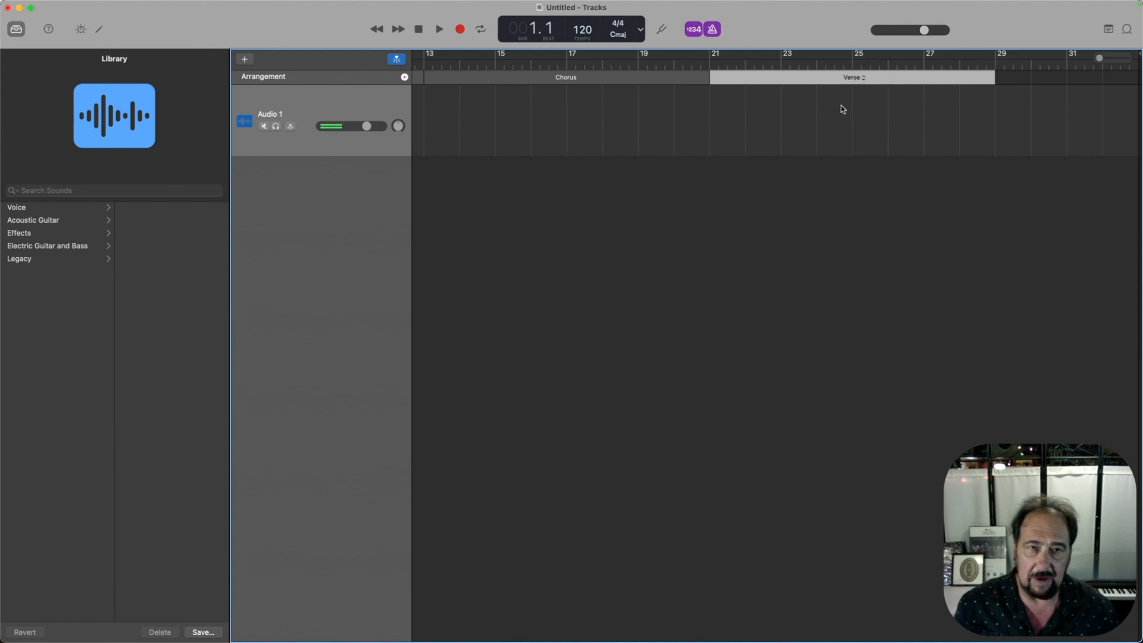
# Step: Add Chorus and Bridge markers after the second verse, followed by another marker at bar 45 changed to Chorus
pyautogui.click(404, 78)
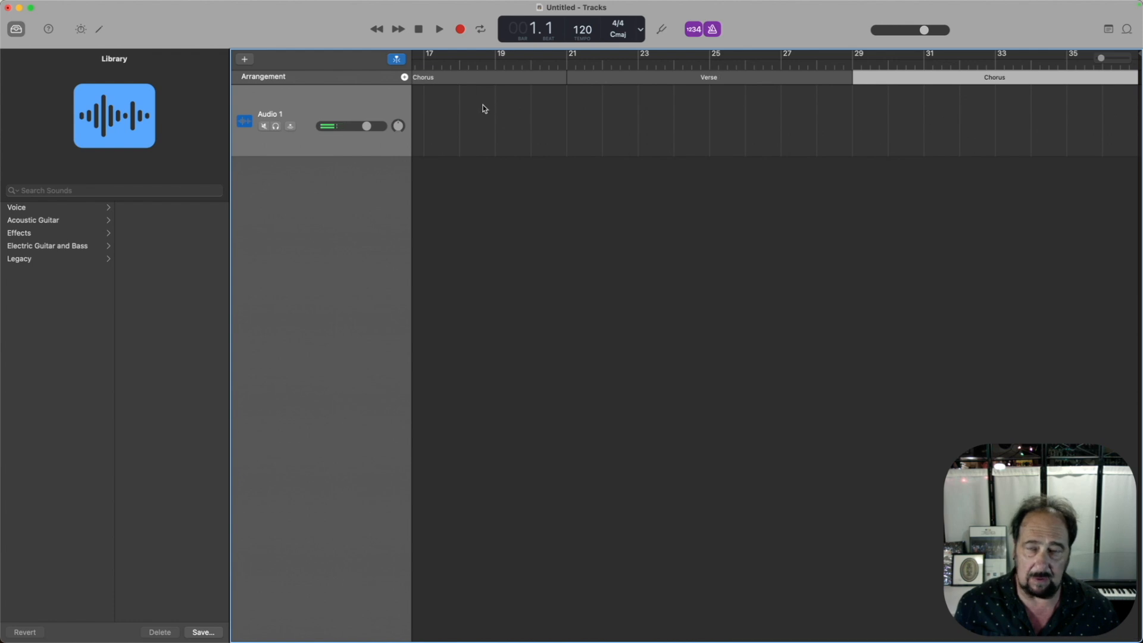
pyautogui.click(404, 78)
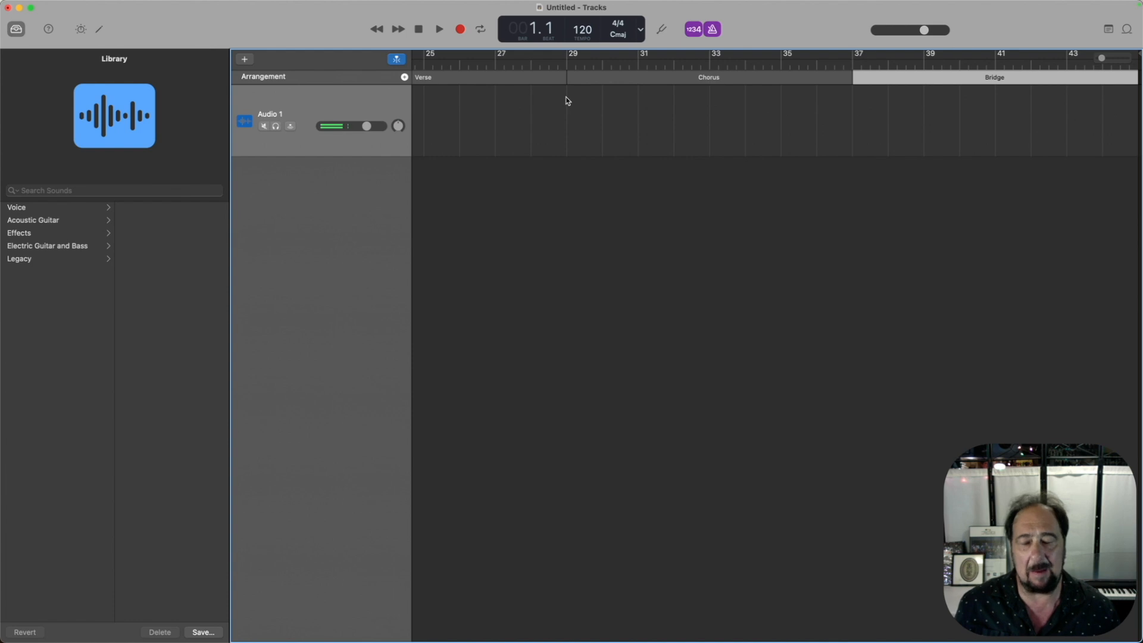
pyautogui.click(404, 78)
pyautogui.hscroll(-1, 604, 130)
pyautogui.hscroll(5, 602, 129)
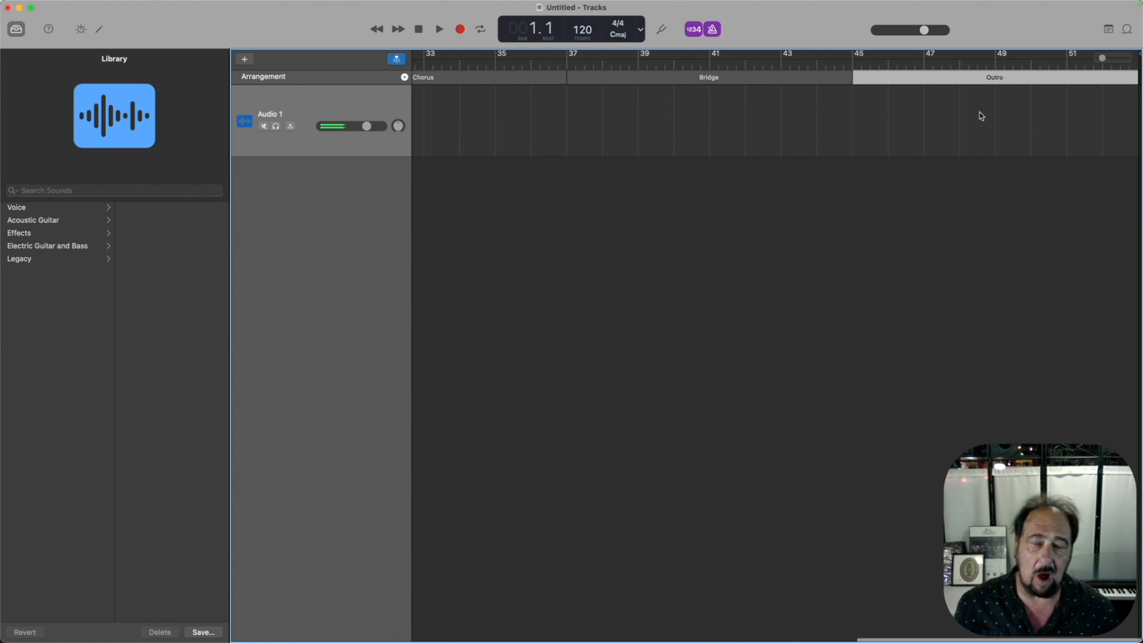
pyautogui.click(999, 78)
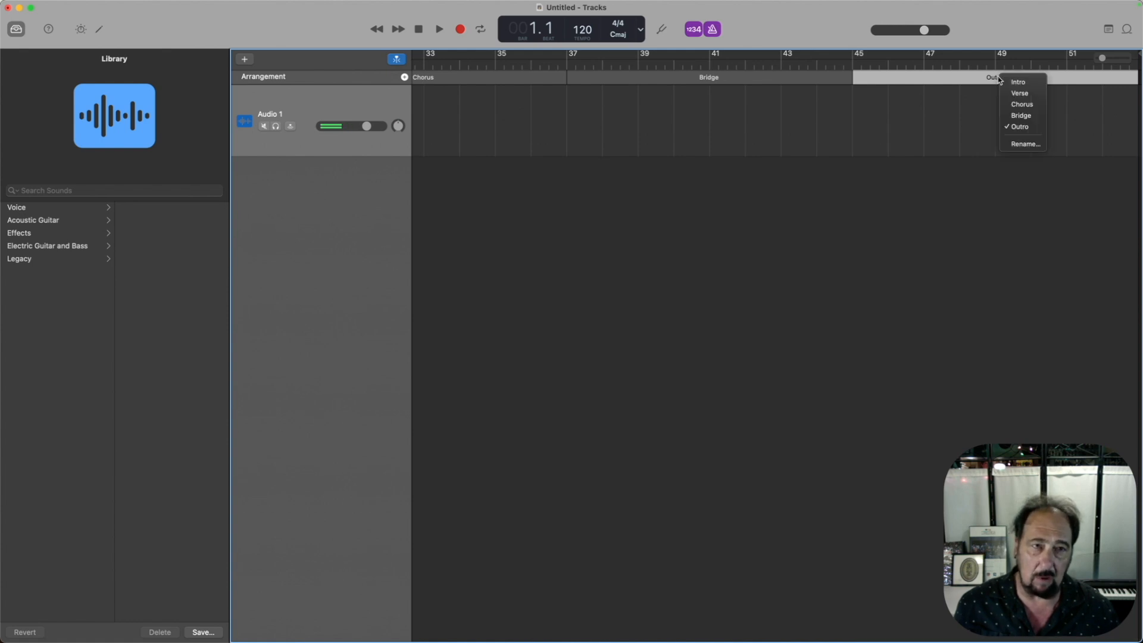
pyautogui.click(1019, 104)
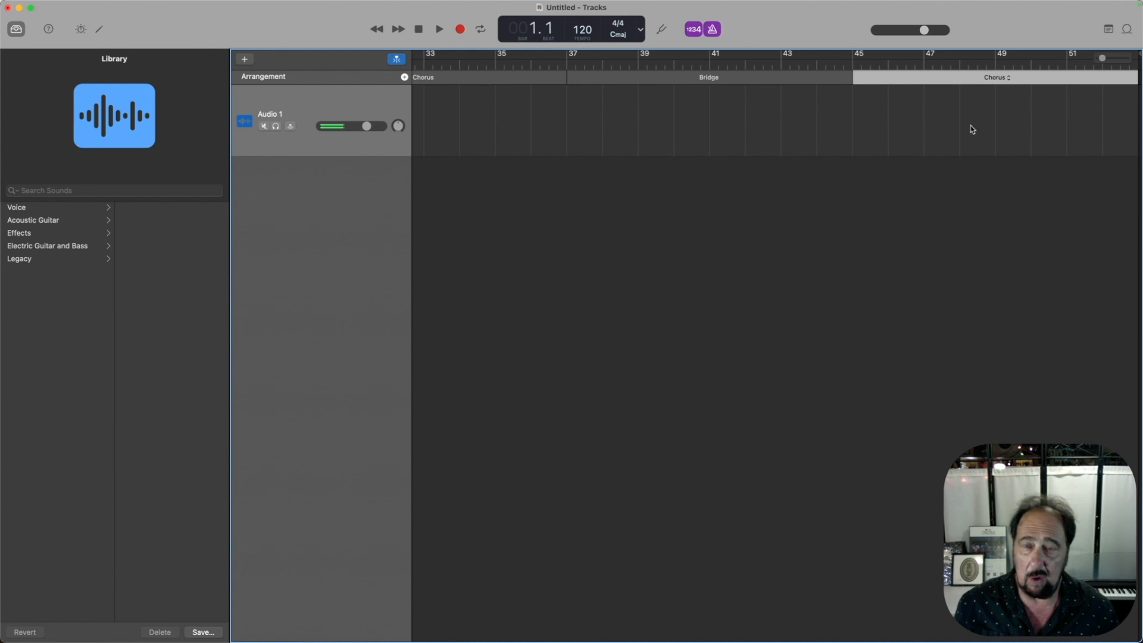
# Step: Add a final arrangement marker at bar 53 and change its section type to Outro
pyautogui.click(406, 78)
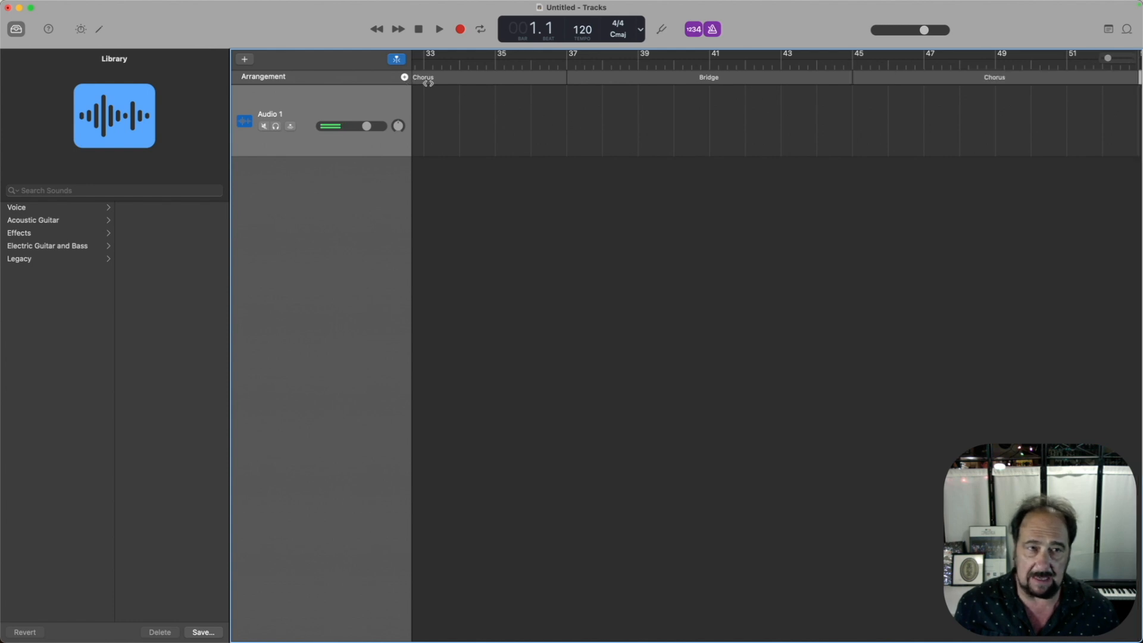
pyautogui.hscroll(10, 748, 112)
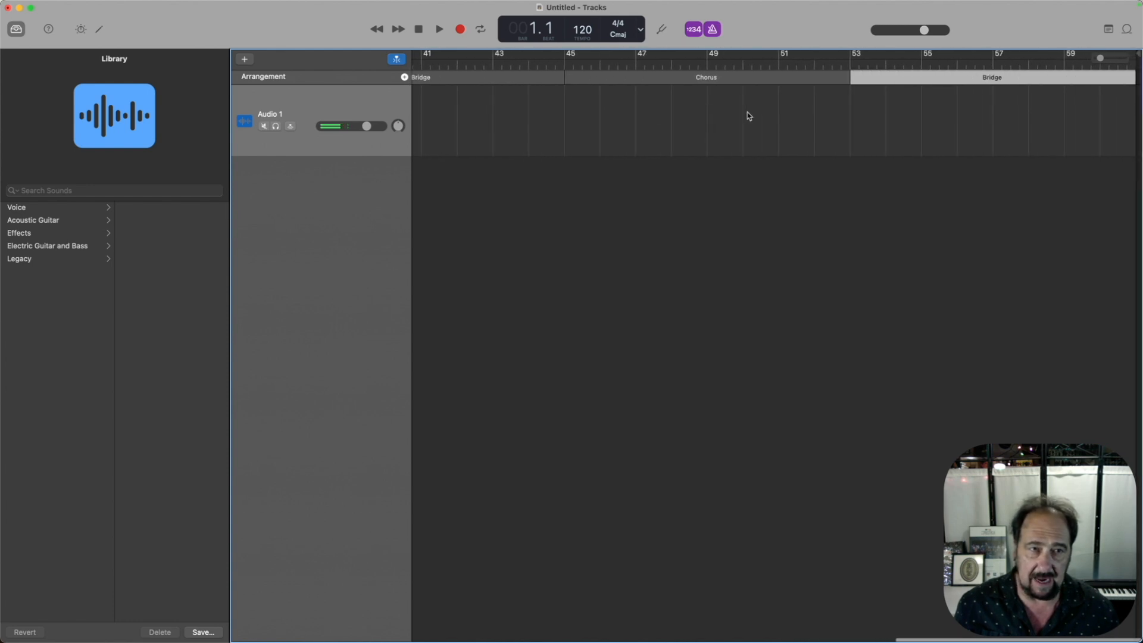
pyautogui.click(995, 78)
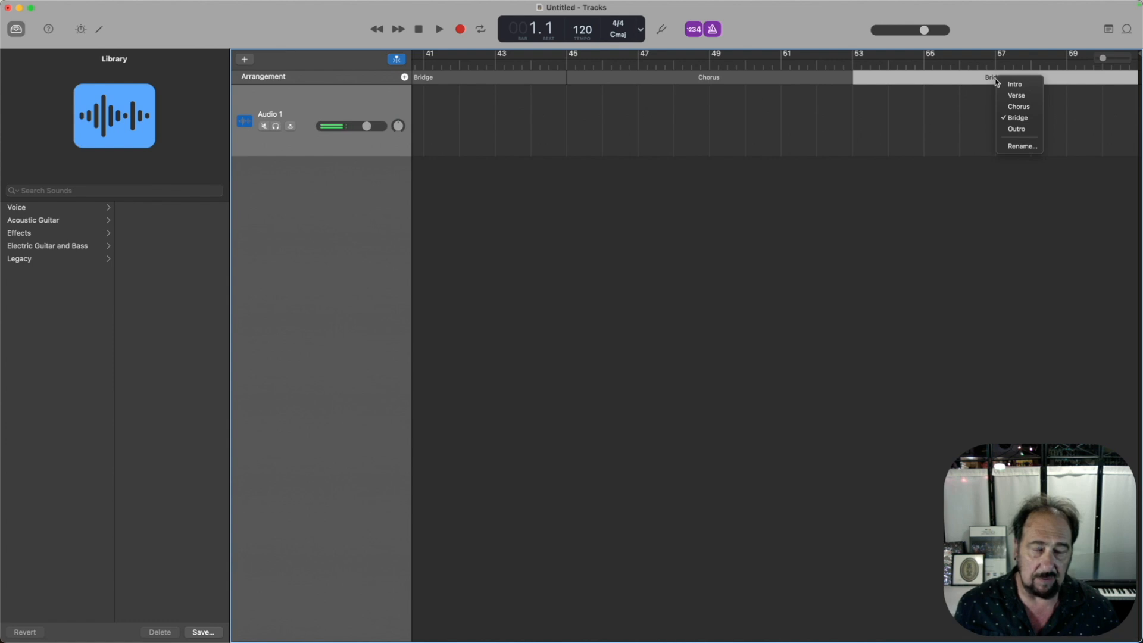
pyautogui.click(1016, 128)
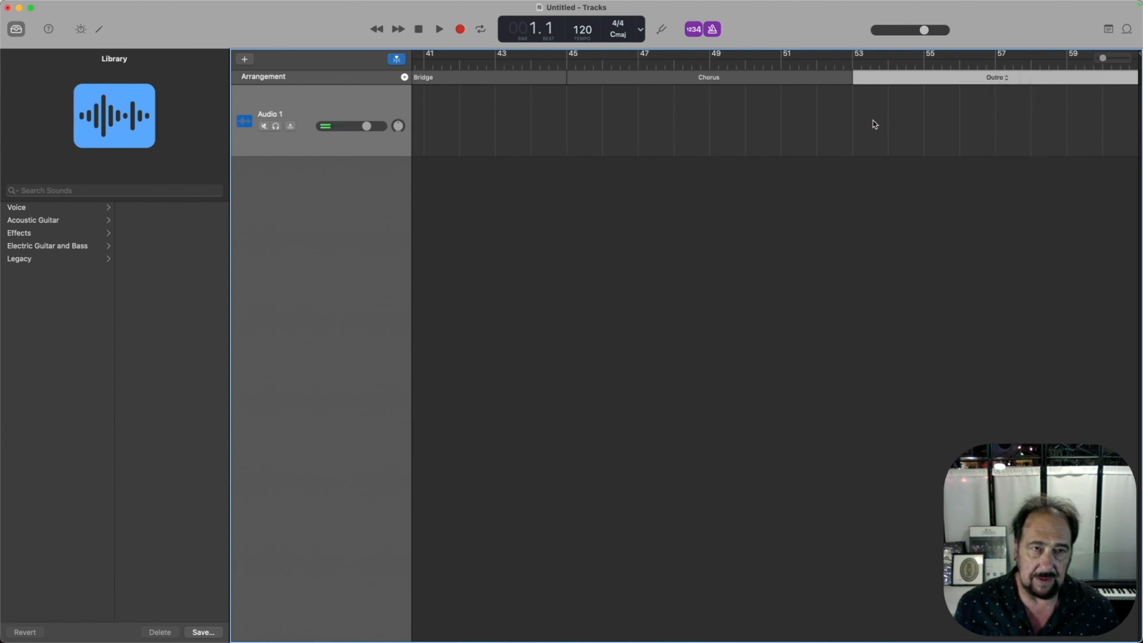
# Step: Rename the first Verse marker at bar 5 as "Whatever you want"
pyautogui.hscroll(-15, 772, 126)
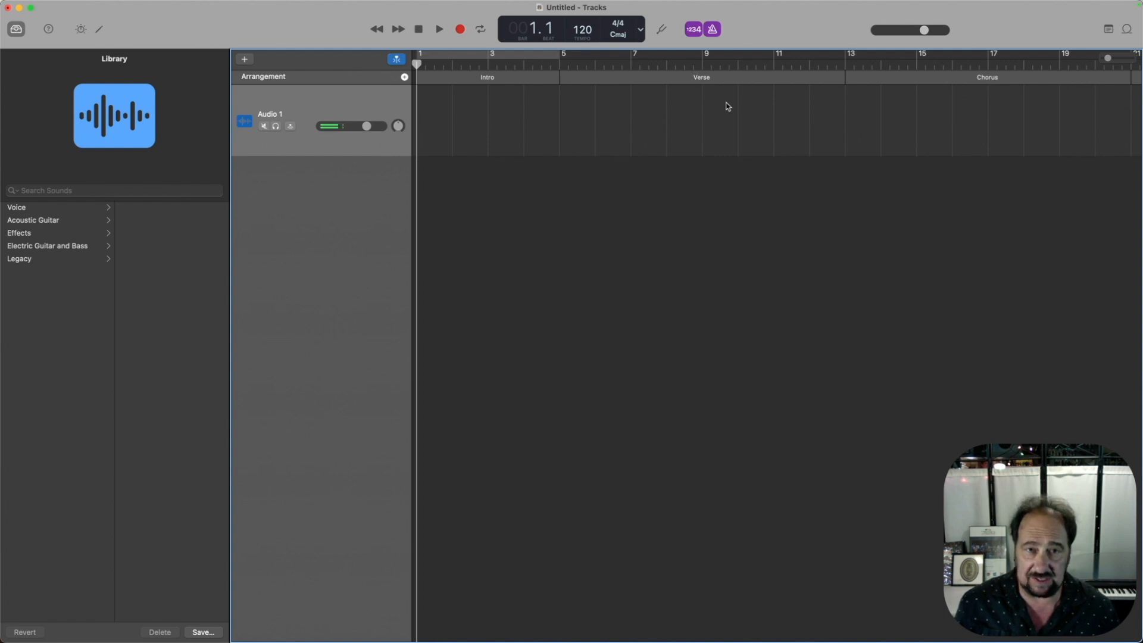
pyautogui.click(707, 80)
pyautogui.click(737, 144)
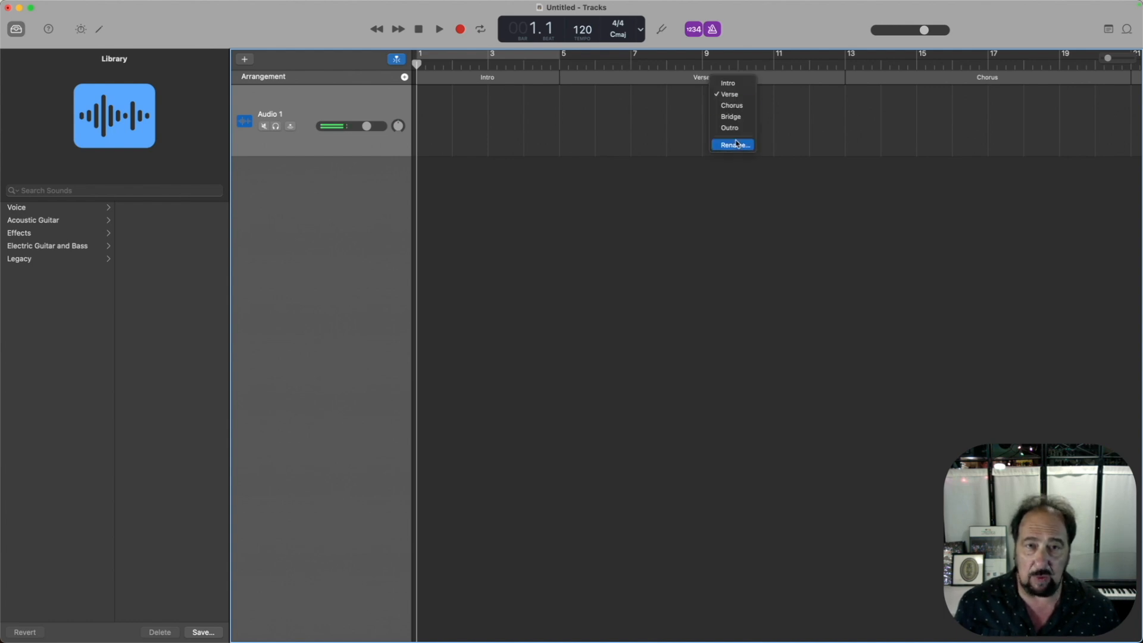
pyautogui.write('Wh')
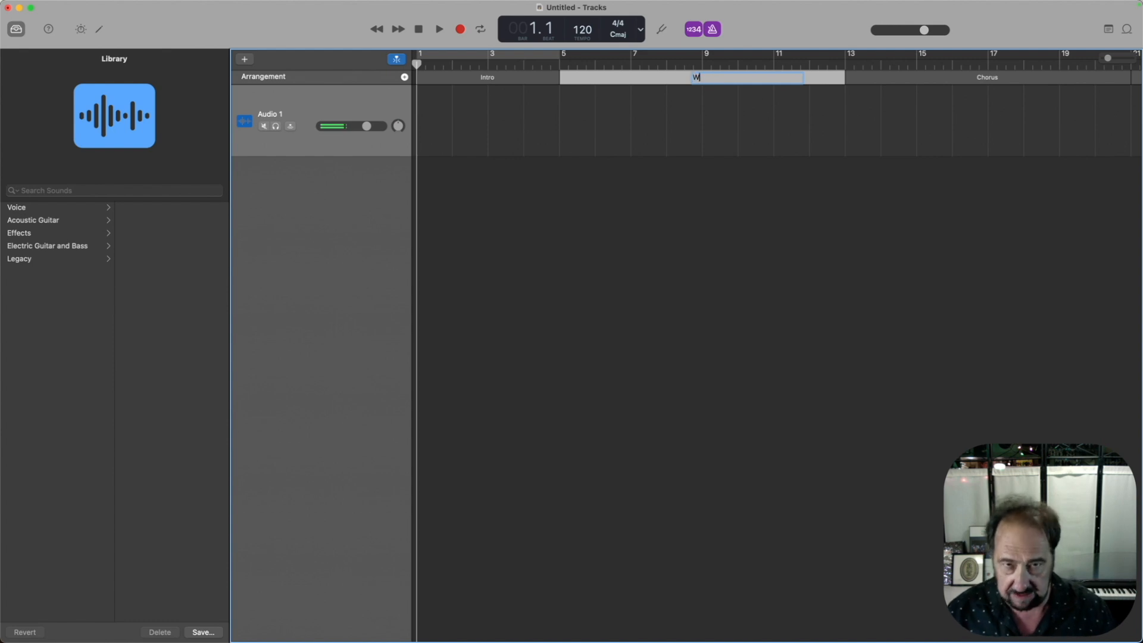
pyautogui.write('atever you want')
pyautogui.press('Return')
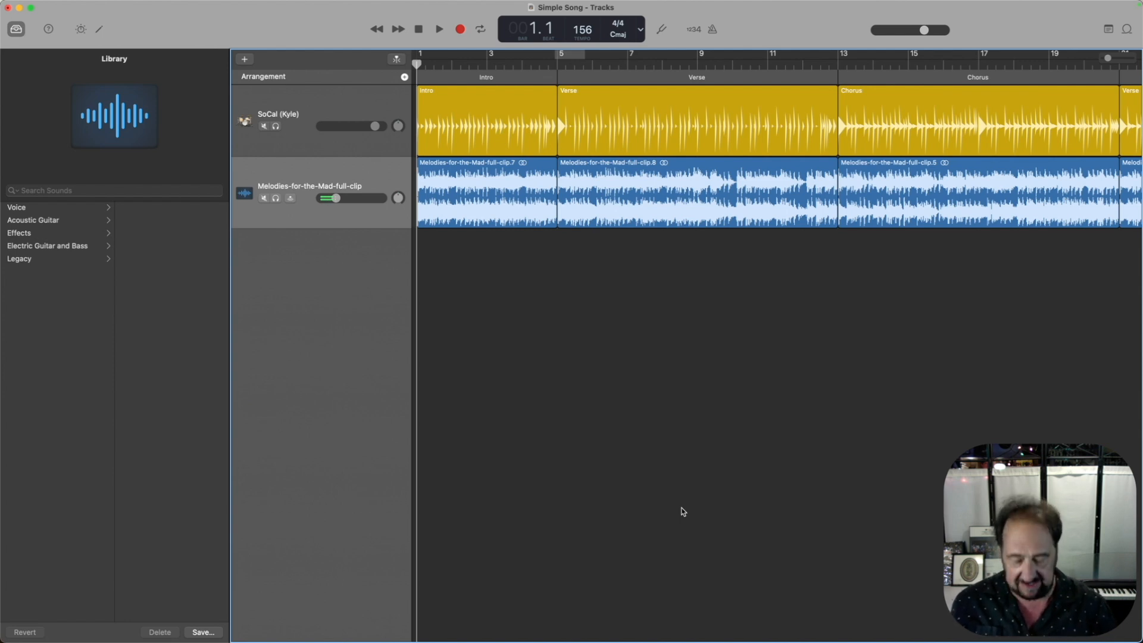
# Step: Play the Simple Song project from the beginning to hear its arrangement
pyautogui.press('space')
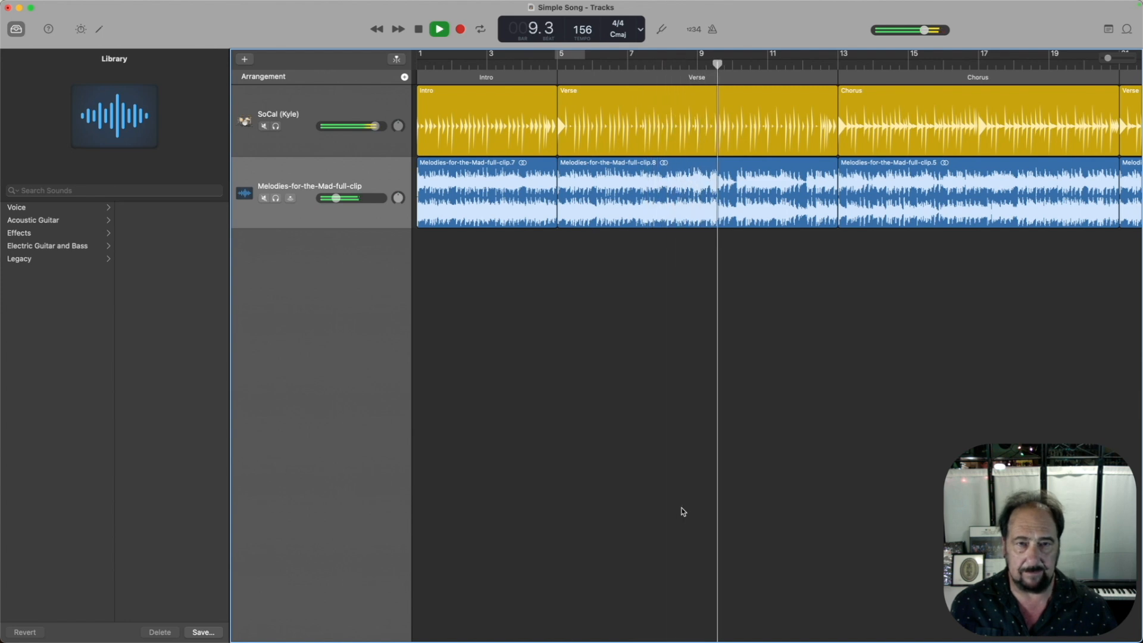
# Step: Continue listening into the Chorus, then stop playback and return the playhead to the start of the song
pyautogui.hscroll(1, 683, 512)
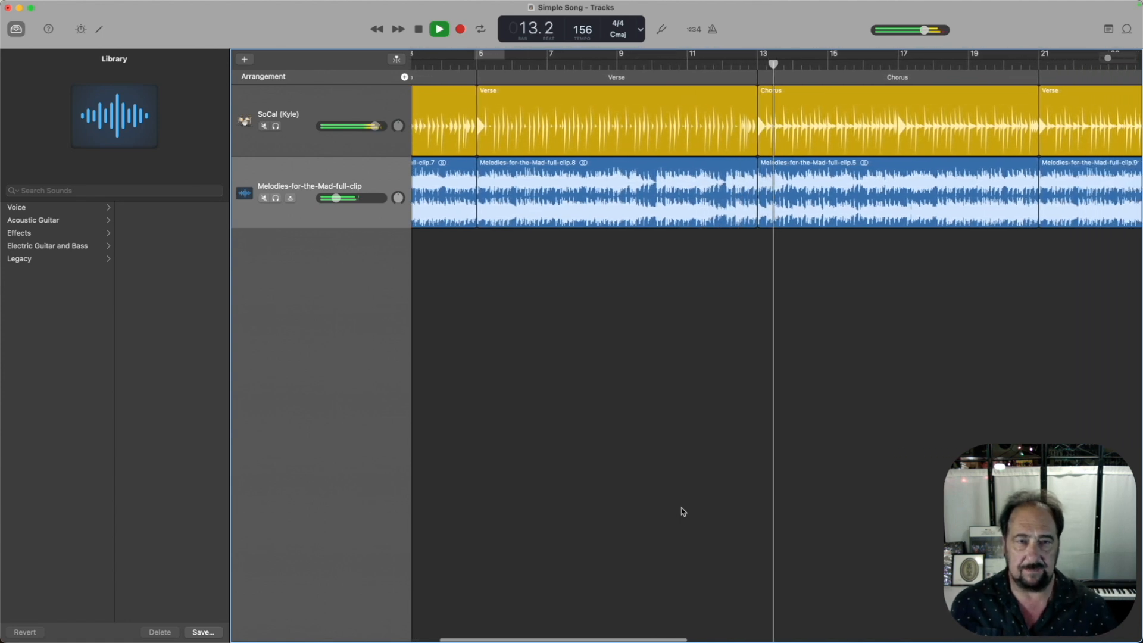
pyautogui.press('space')
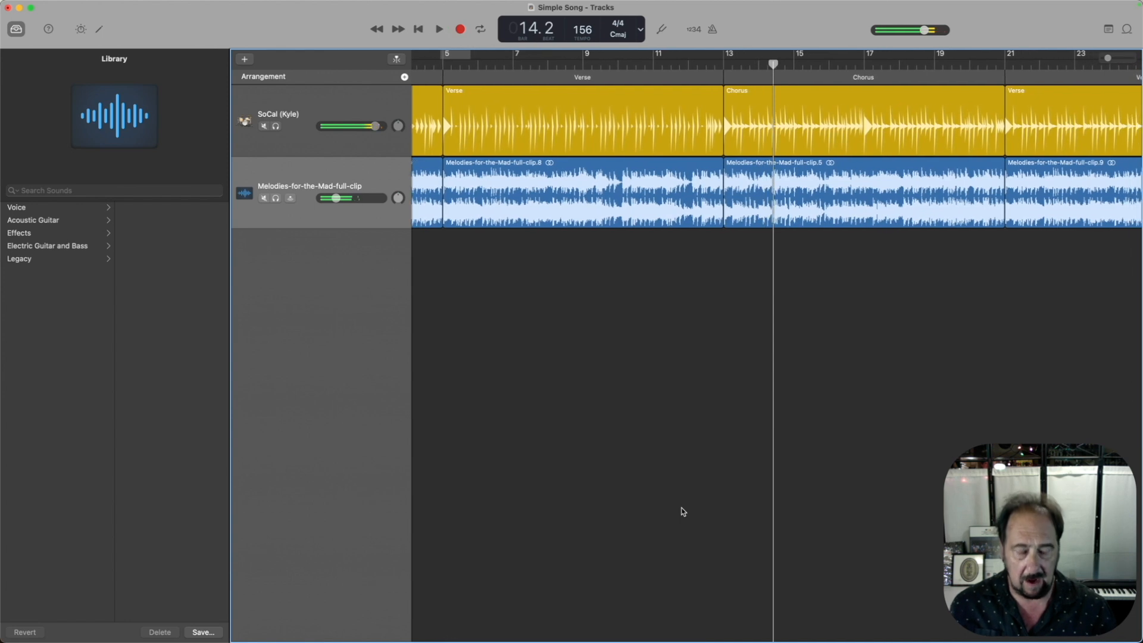
pyautogui.press('Return')
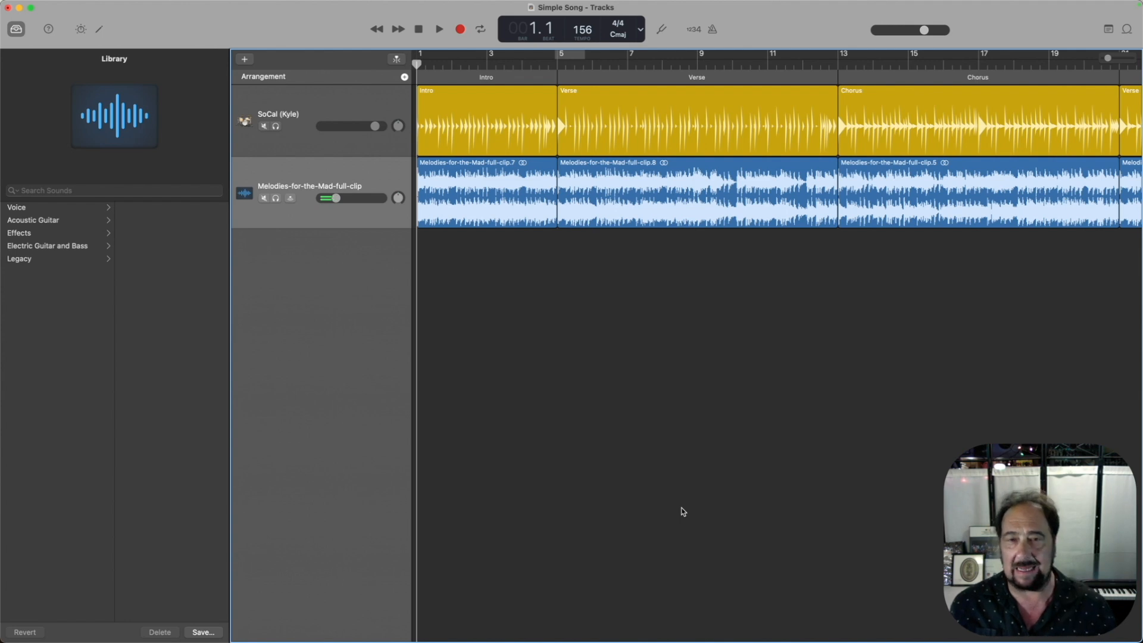
# Step: Examine the Smart Controls of the SoCal drummer track and of the master output, then hide them again
pyautogui.click(350, 109)
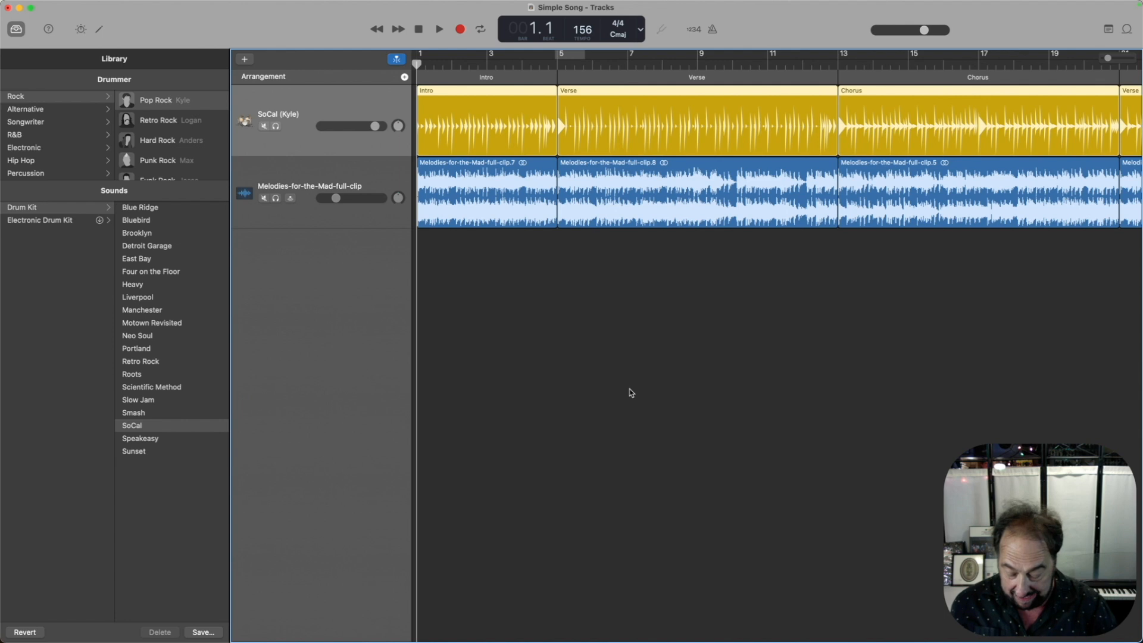
pyautogui.press('b')
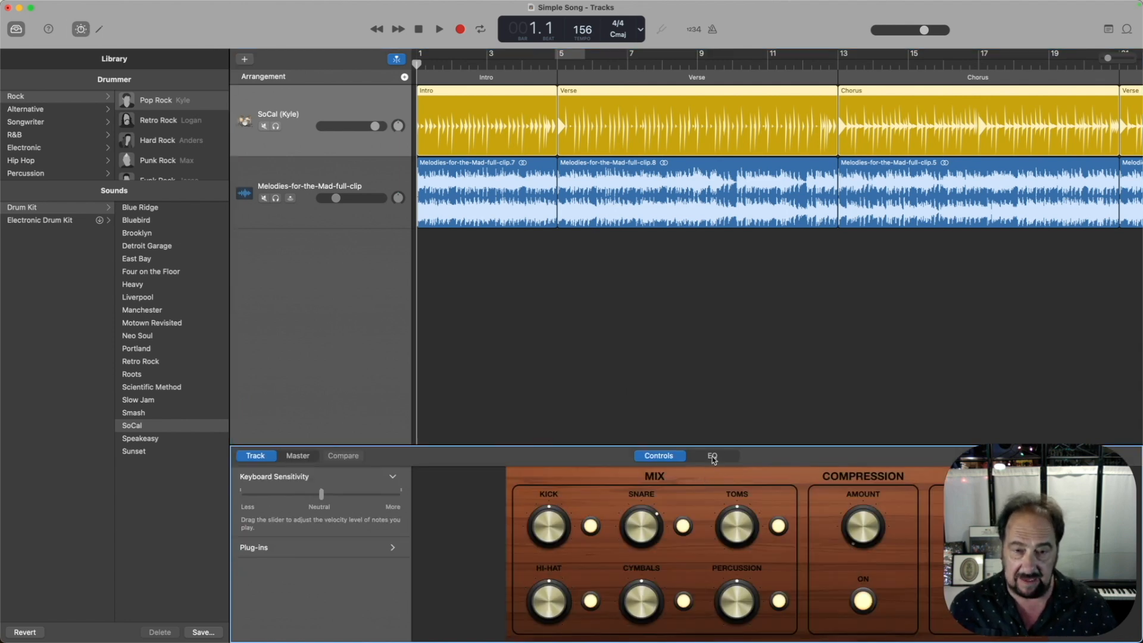
pyautogui.click(298, 457)
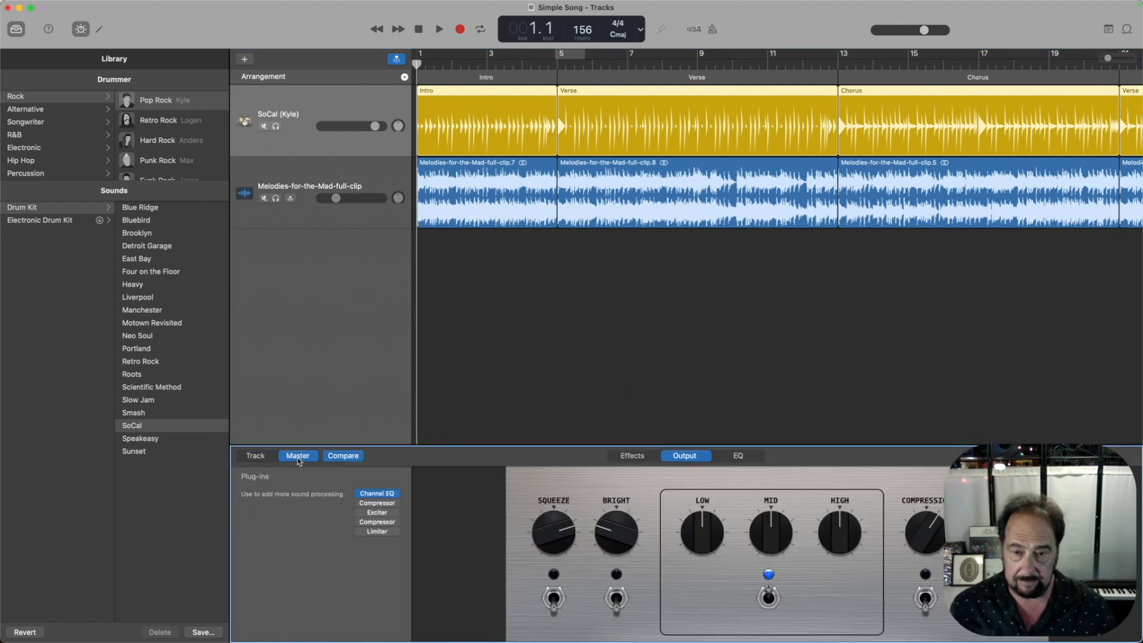
pyautogui.click(262, 458)
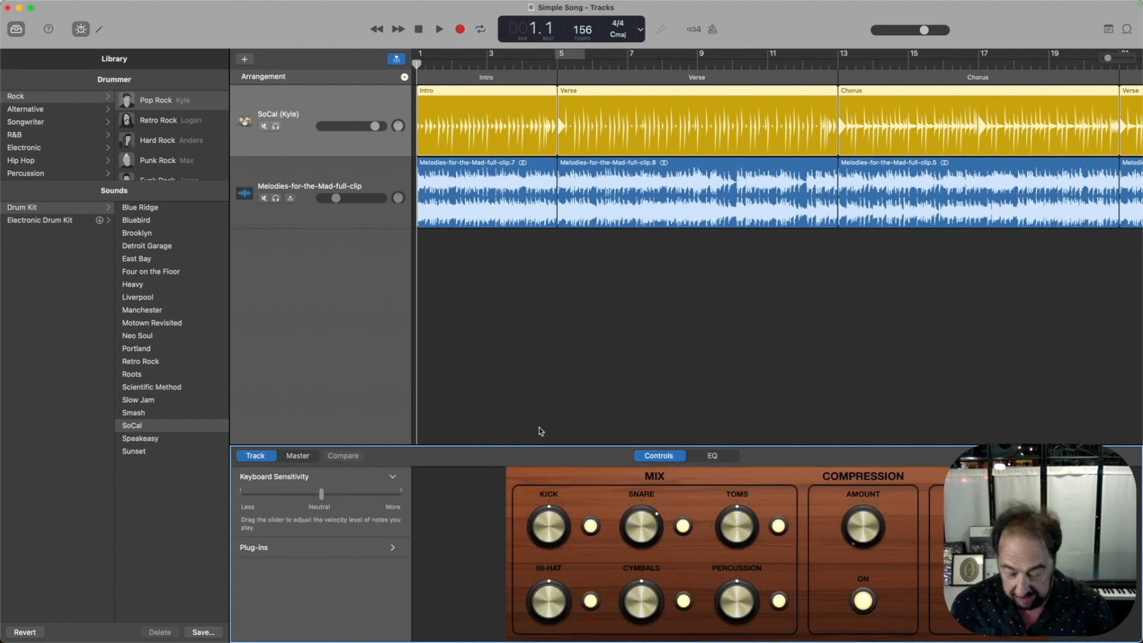
pyautogui.press('b')
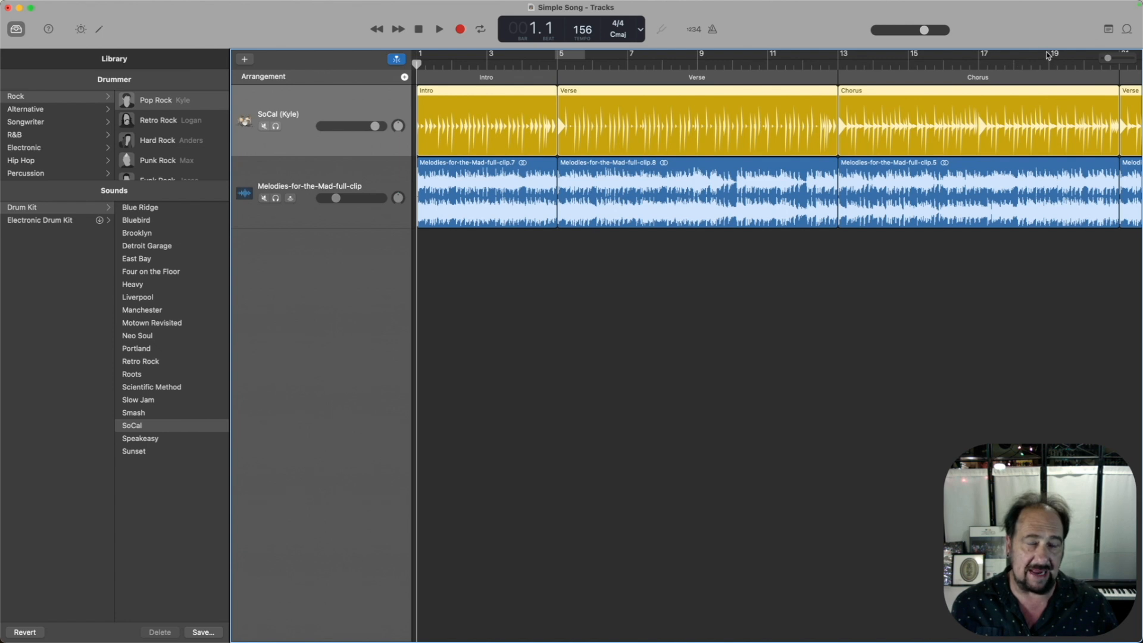
# Step: Show the Apple Loops browser and search the loops for "Bass"
pyautogui.click(1125, 31)
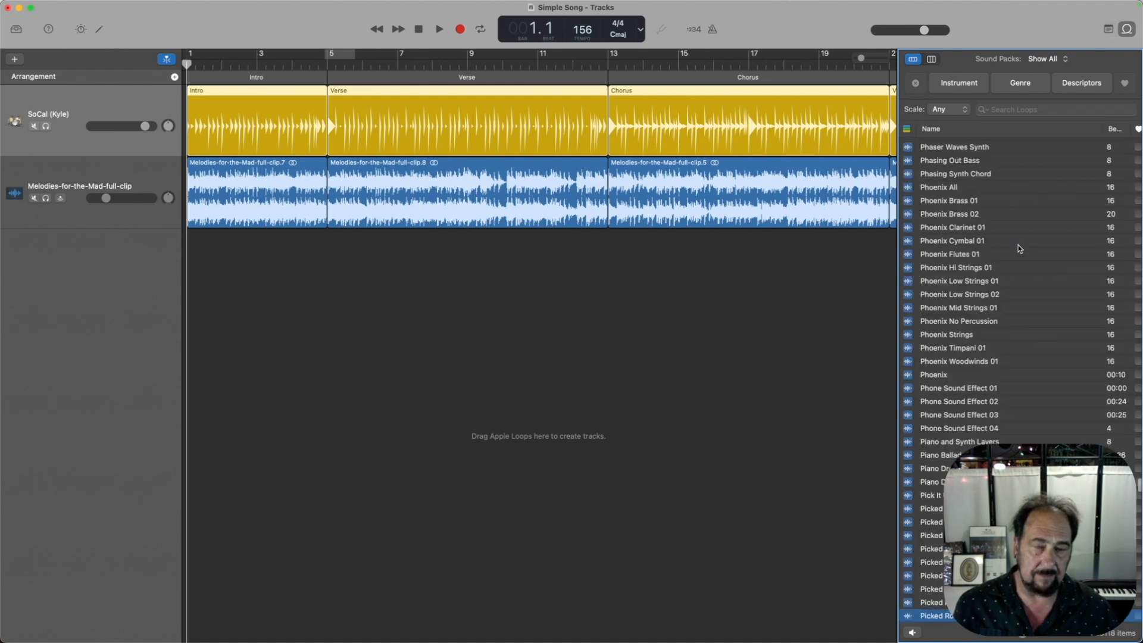
pyautogui.scroll(-3, 1021, 250)
pyautogui.scroll(7, 1031, 257)
pyautogui.scroll(3, 1030, 258)
pyautogui.scroll(5, 1031, 258)
pyautogui.scroll(7, 1031, 257)
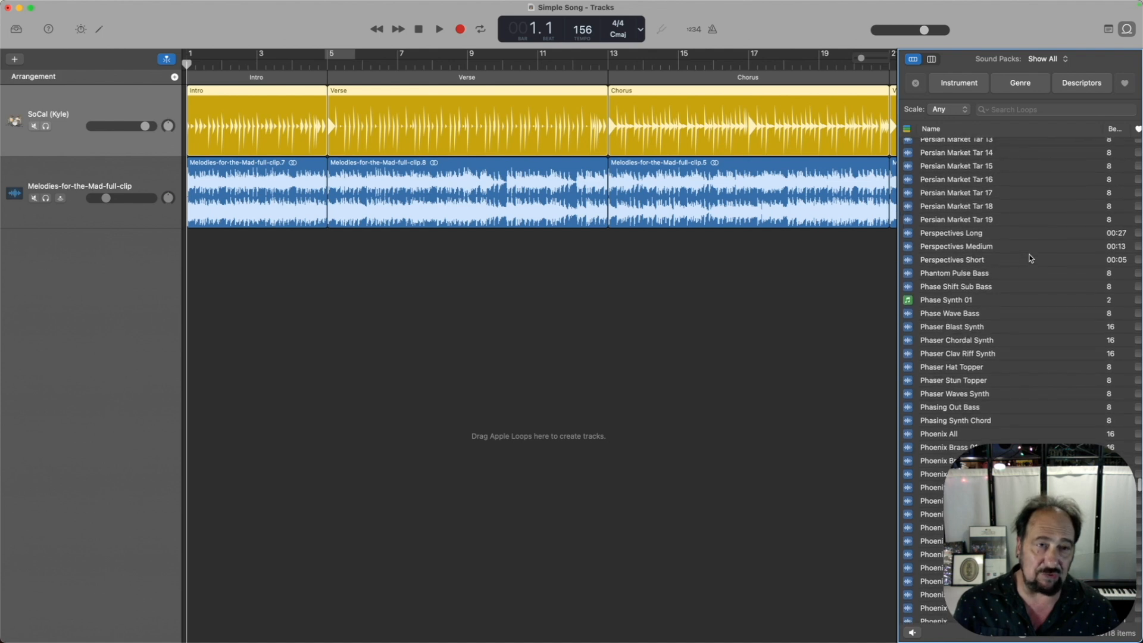
pyautogui.scroll(15, 1031, 258)
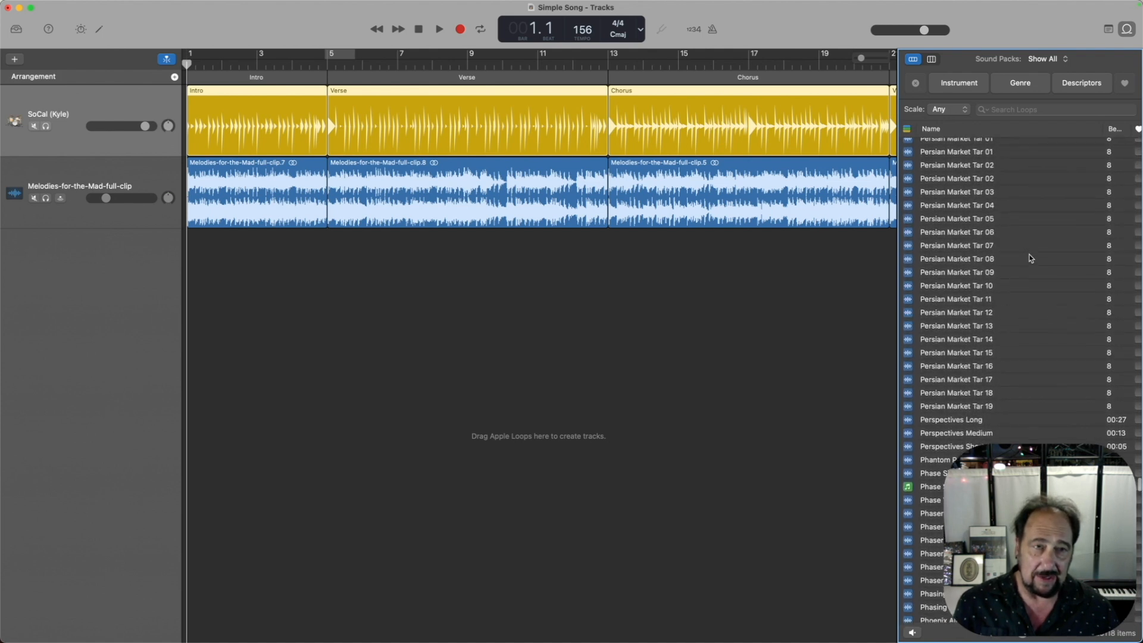
pyautogui.scroll(2, 1033, 260)
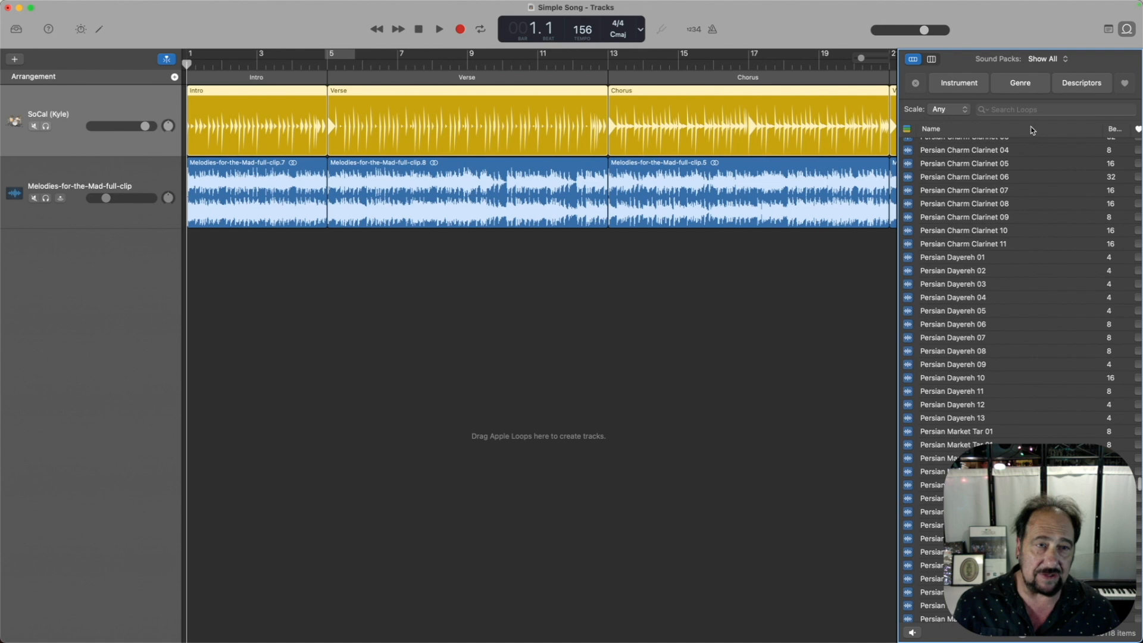
pyautogui.click(1019, 110)
pyautogui.write('Bass')
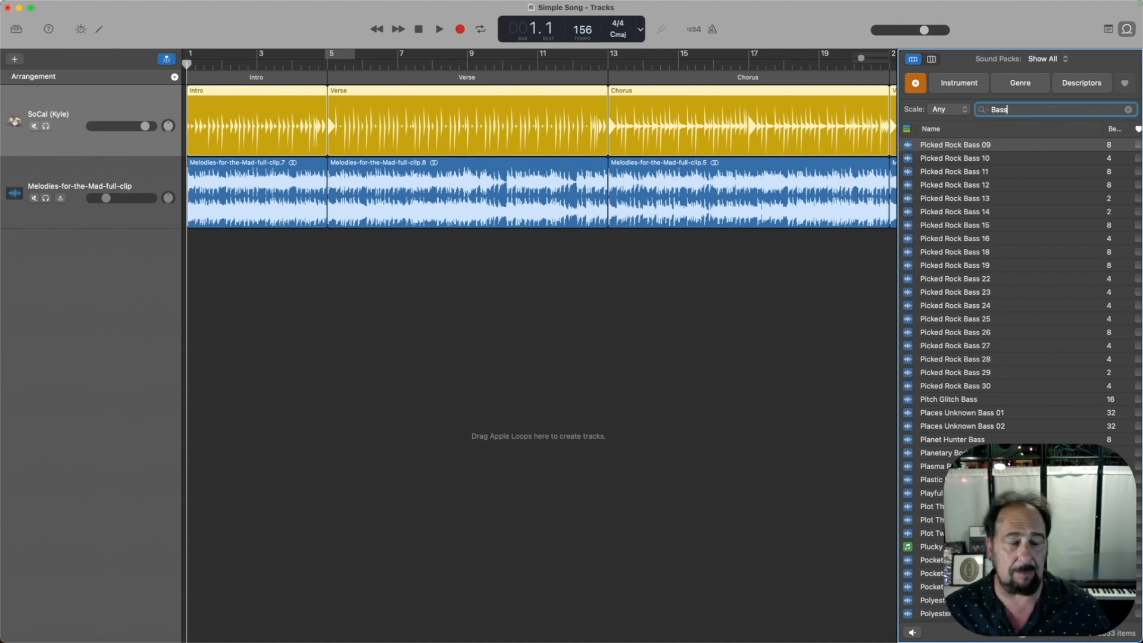
# Step: Look through the bass loops for the Picked Rock Bass series
pyautogui.scroll(-5, 1030, 244)
pyautogui.scroll(8, 1029, 244)
pyautogui.scroll(10, 1029, 244)
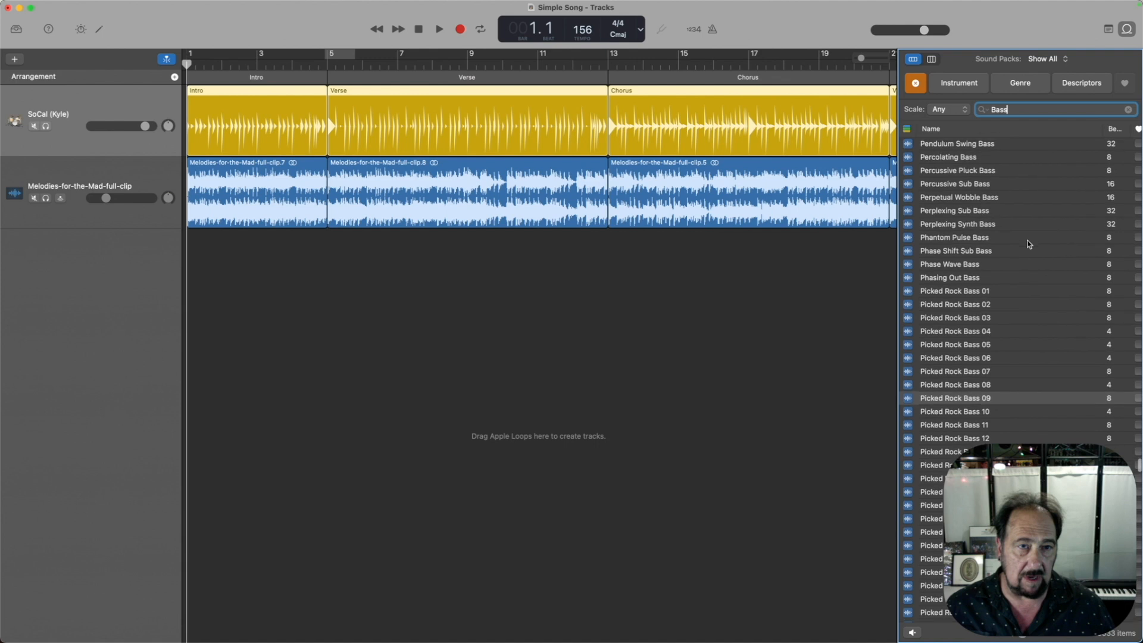
pyautogui.scroll(15, 1029, 244)
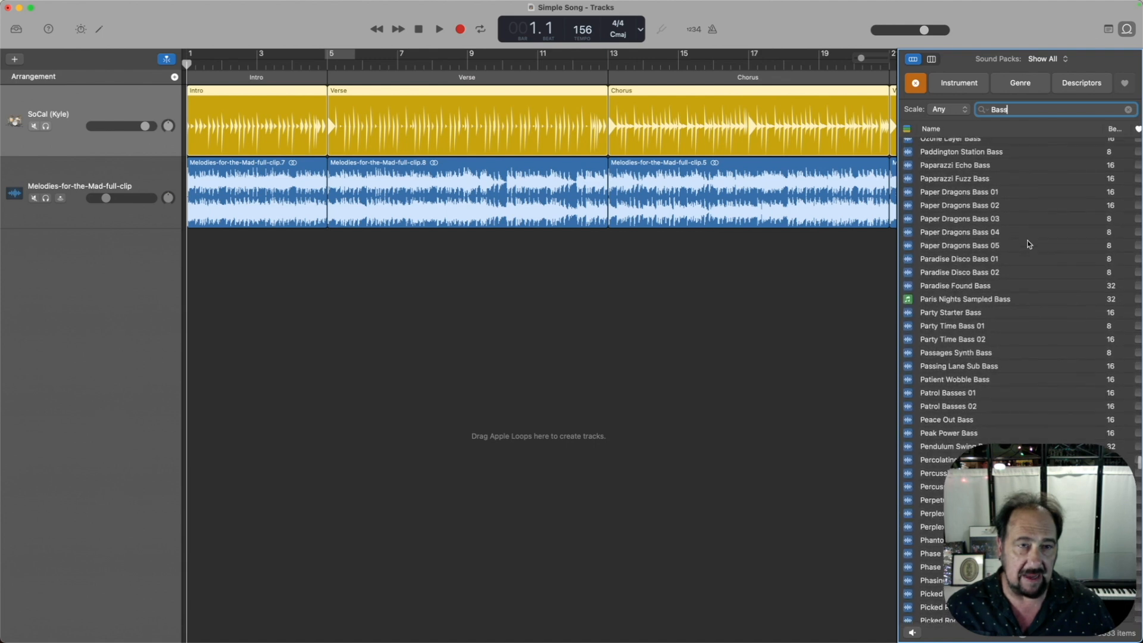
pyautogui.scroll(15, 1029, 244)
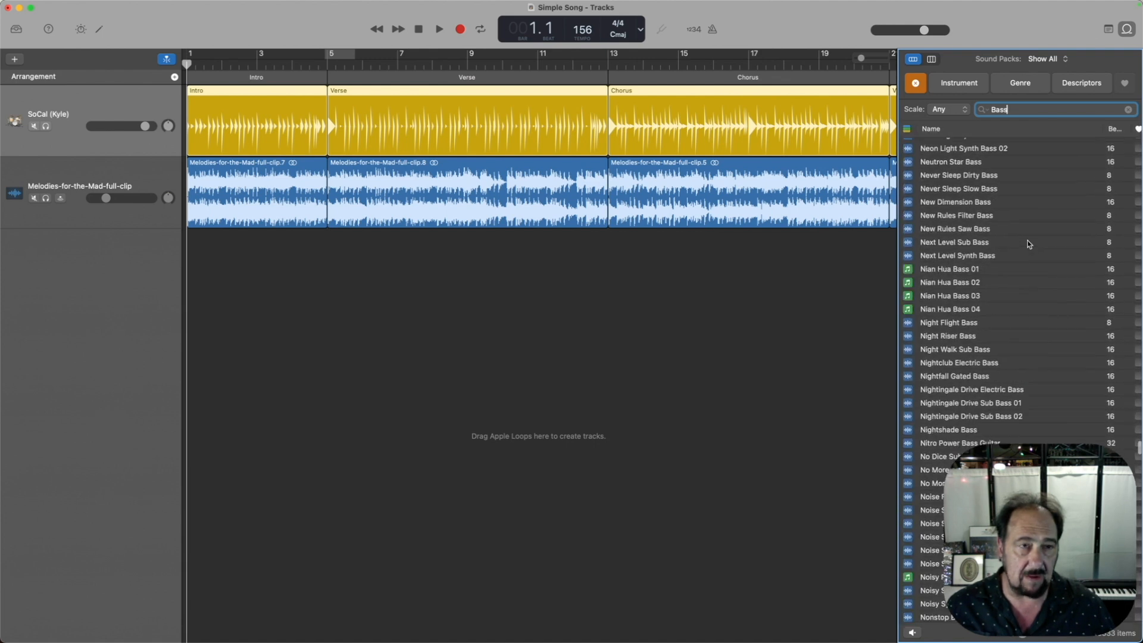
pyautogui.scroll(-8, 1034, 260)
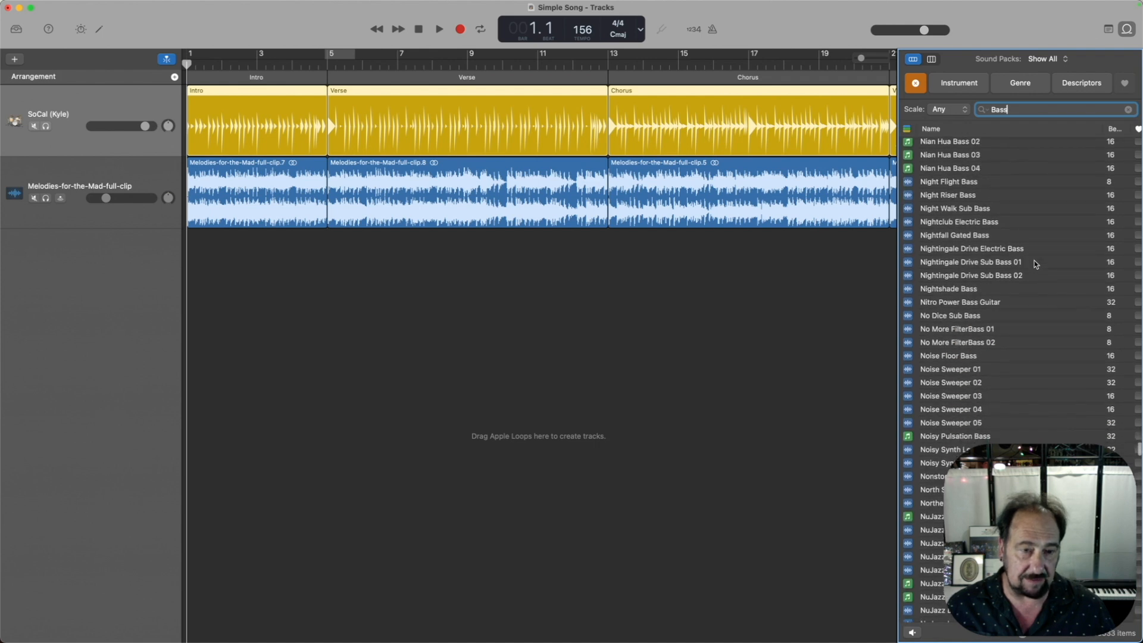
pyautogui.scroll(15, 1059, 181)
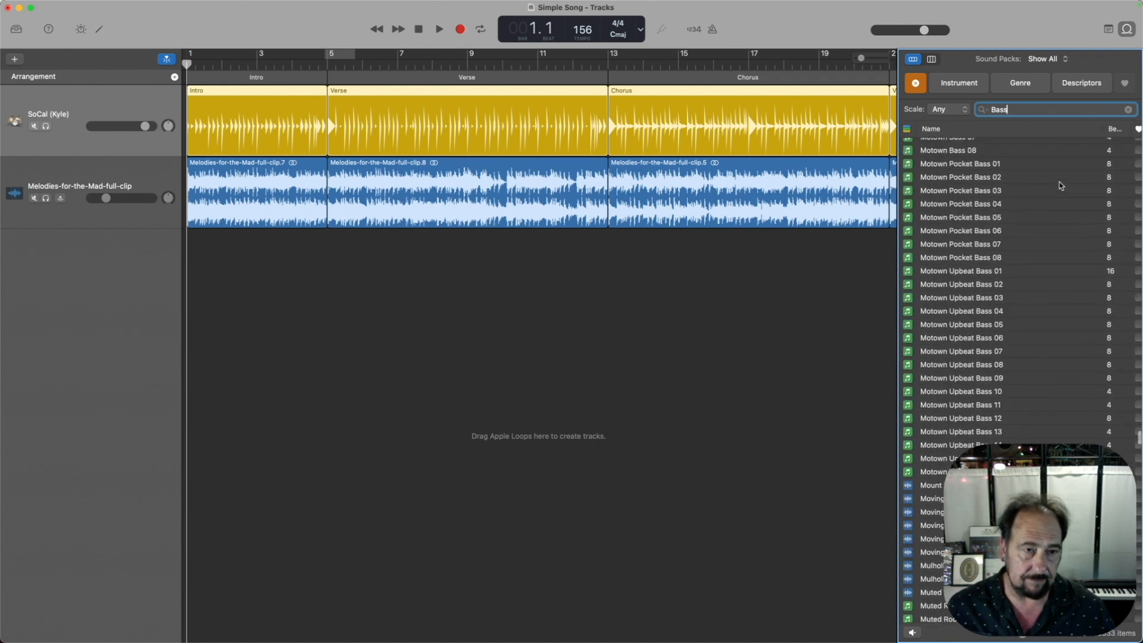
pyautogui.press('Return')
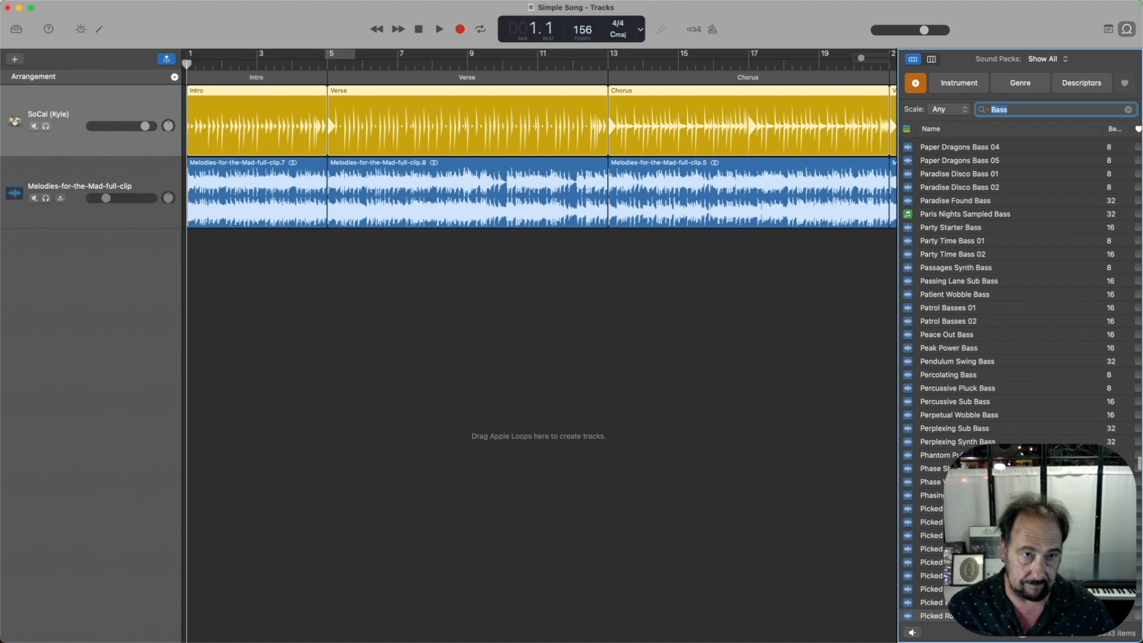
pyautogui.scroll(-8, 1041, 266)
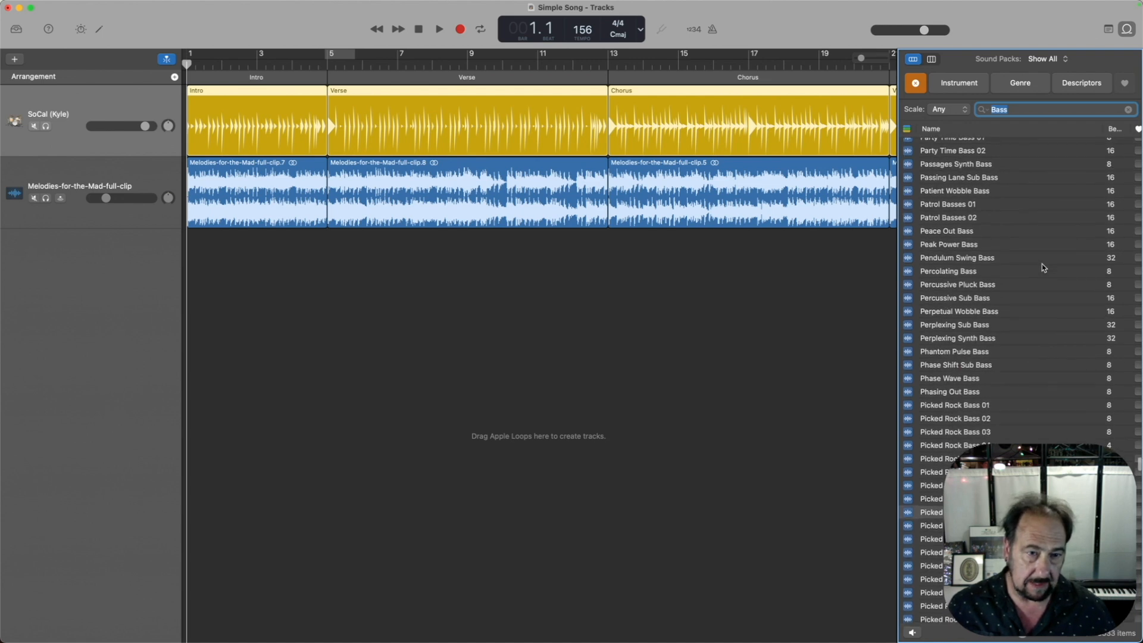
pyautogui.scroll(-2, 1024, 267)
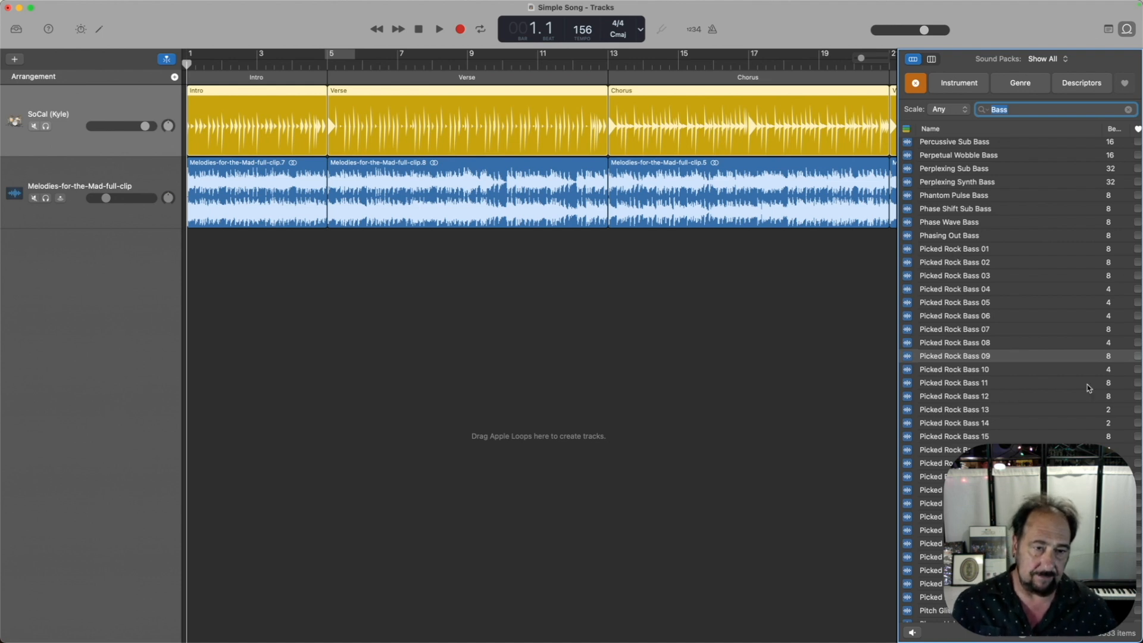
pyautogui.click(1077, 459)
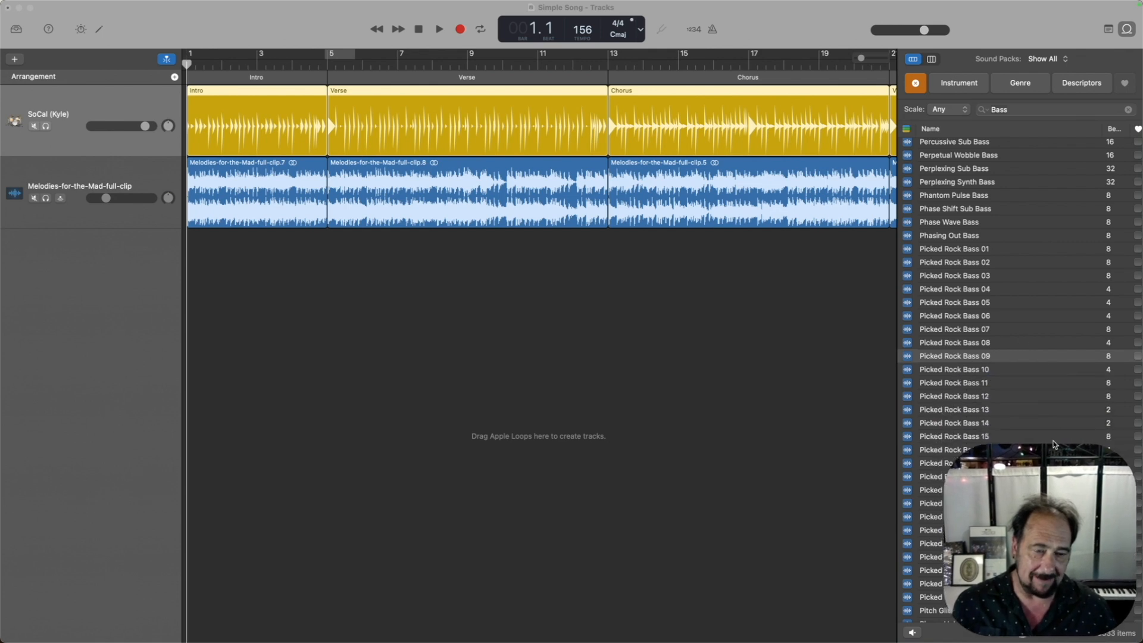
pyautogui.moveTo(1058, 464); pyautogui.dragTo(112, 475)
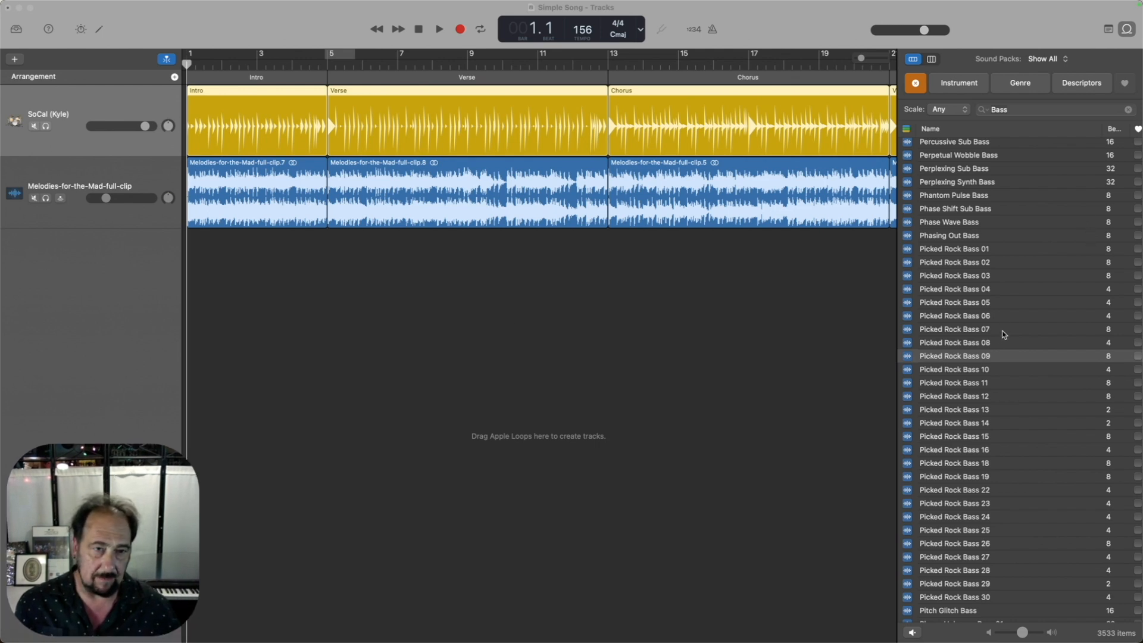
# Step: Audition the Picked Rock Bass 01 loop and stop its preview
pyautogui.click(956, 253)
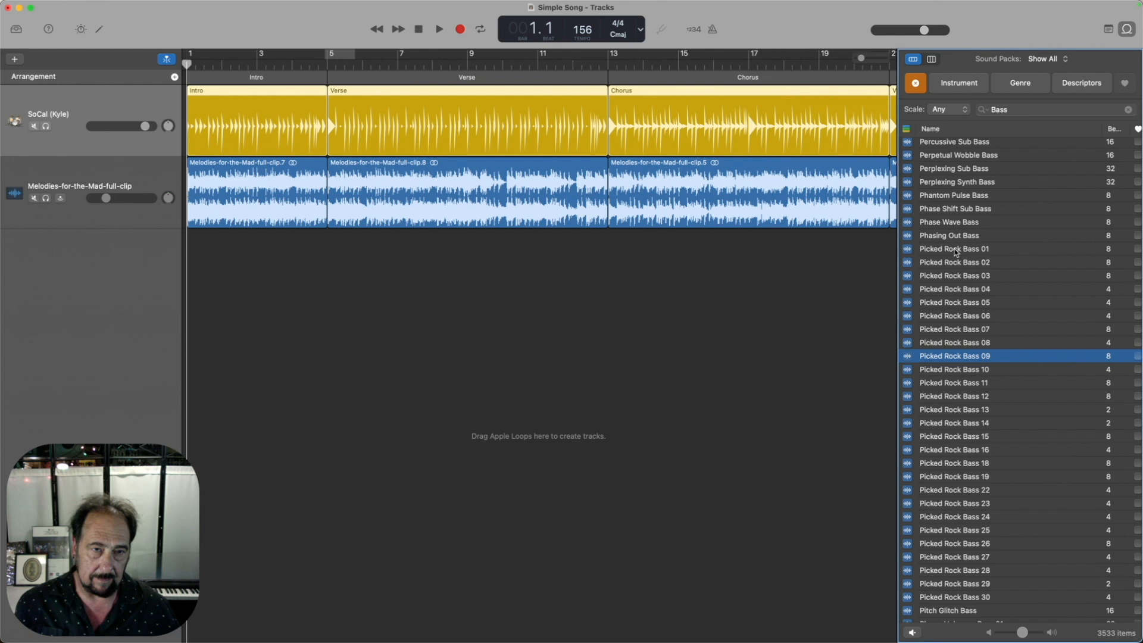
pyautogui.click(953, 250)
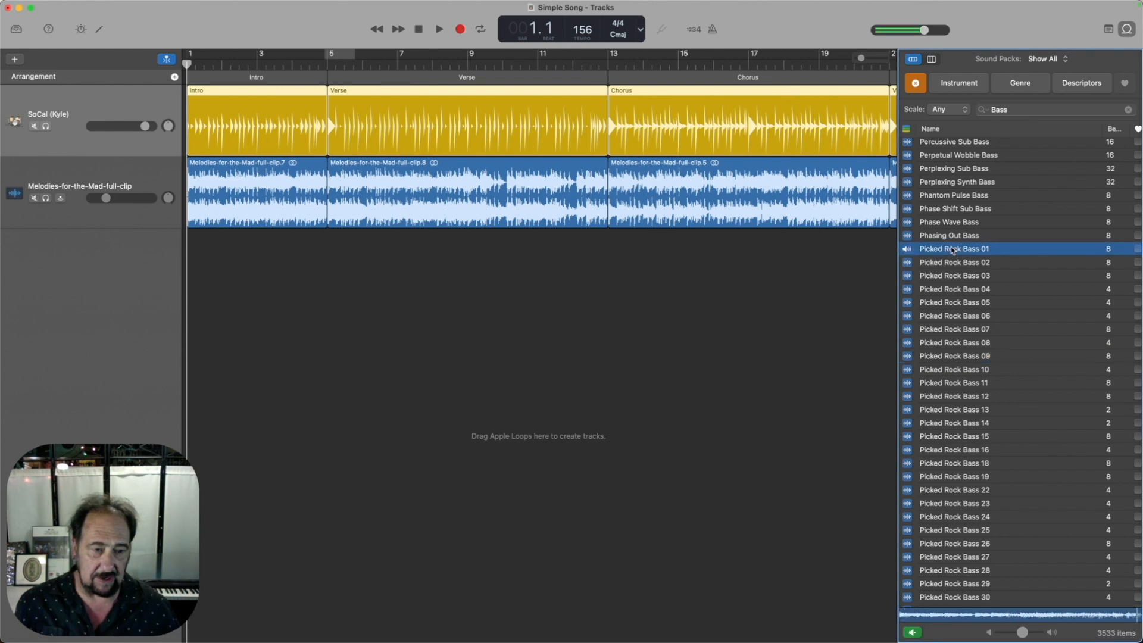
pyautogui.click(953, 251)
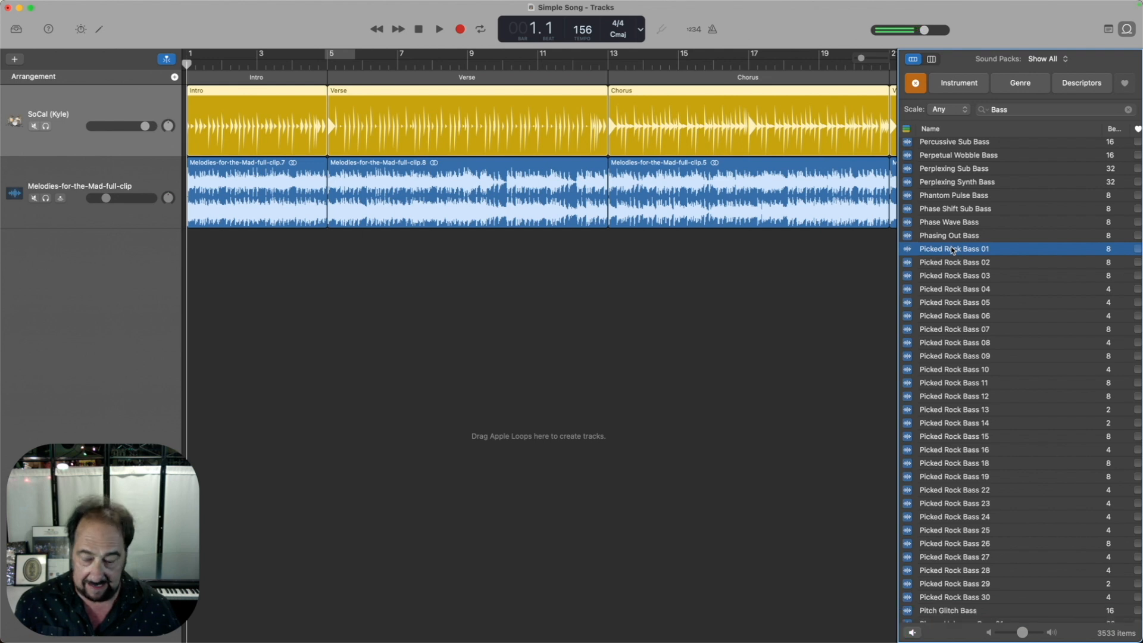
pyautogui.scroll(2, 953, 250)
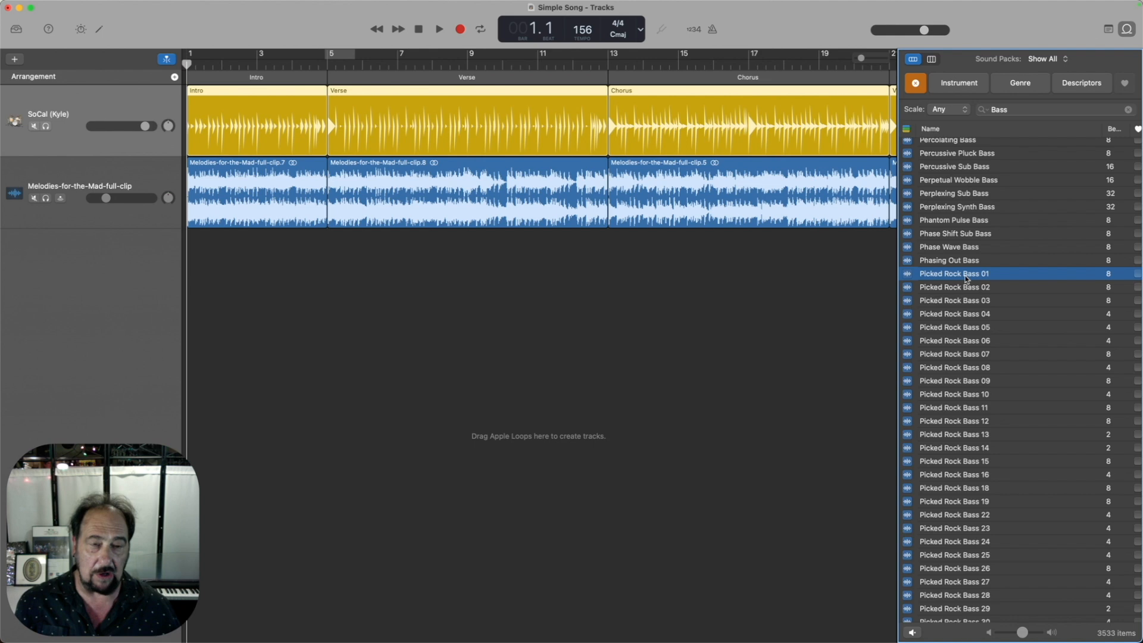
# Step: Fill the Intro from bar 1 to bar 5 with the Picked Rock Bass 01 loop on a new track and play the section
pyautogui.moveTo(966, 277); pyautogui.dragTo(187, 254)
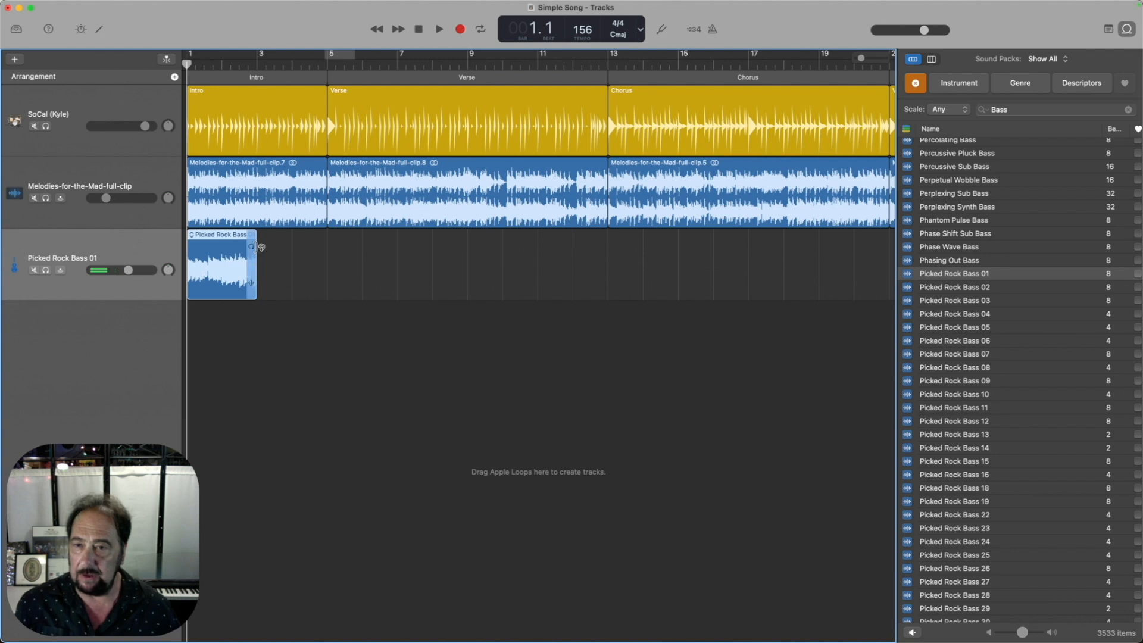
pyautogui.moveTo(257, 245); pyautogui.dragTo(329, 253)
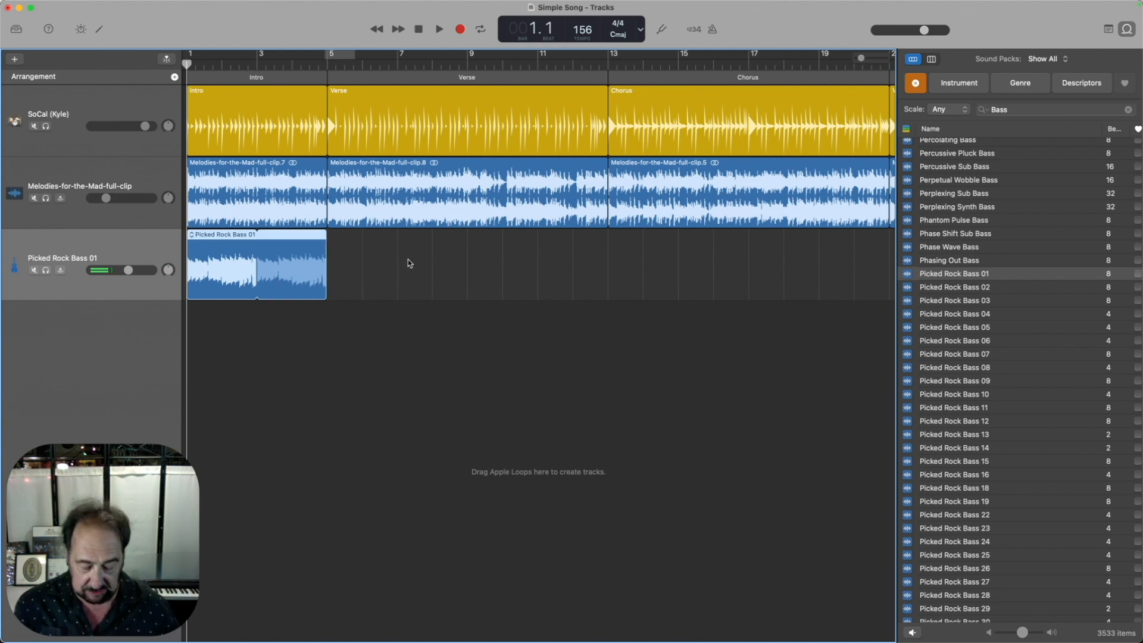
pyautogui.press('space')
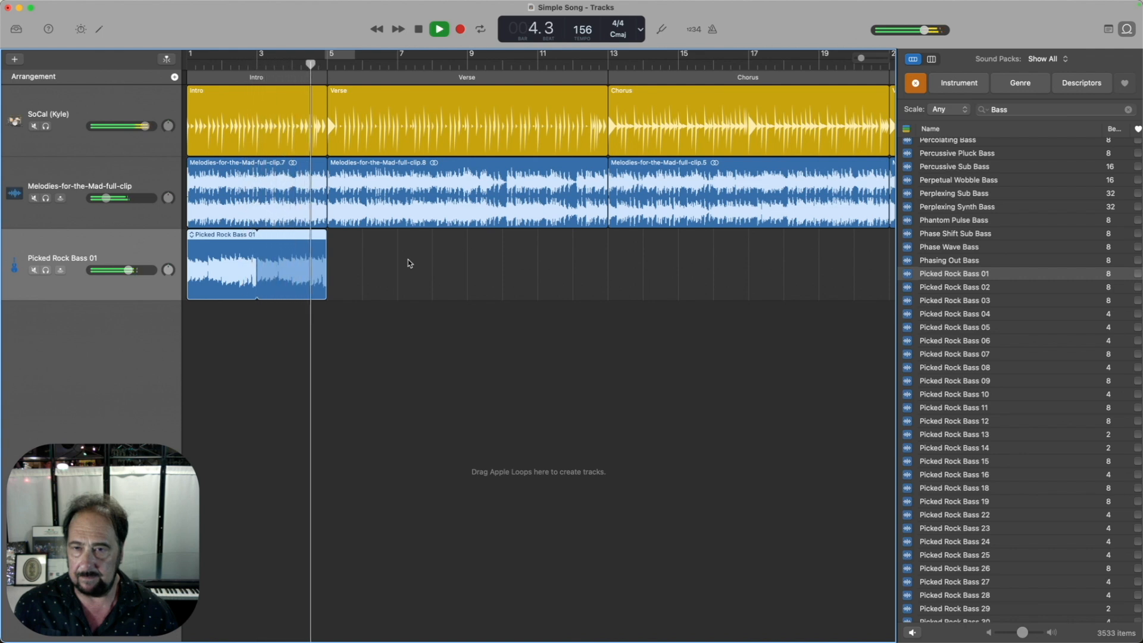
pyautogui.press('space')
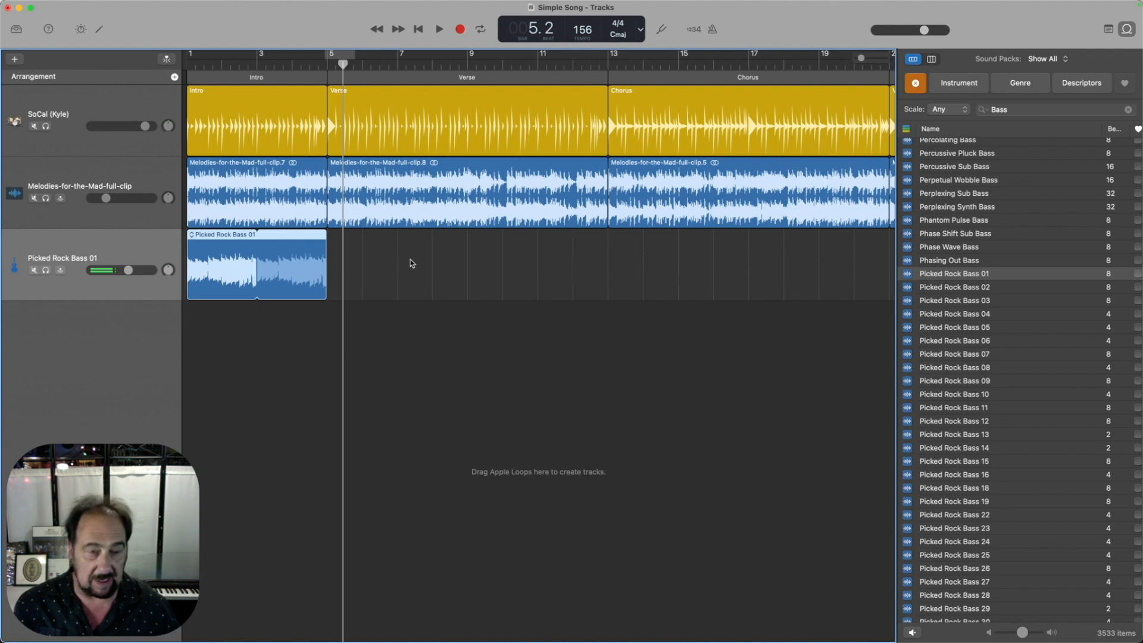
# Step: Add the auditioned Picked Rock Bass 08 loop to the bass track at bar 5 and repeat it through the Verse to bar 13
pyautogui.click(983, 371)
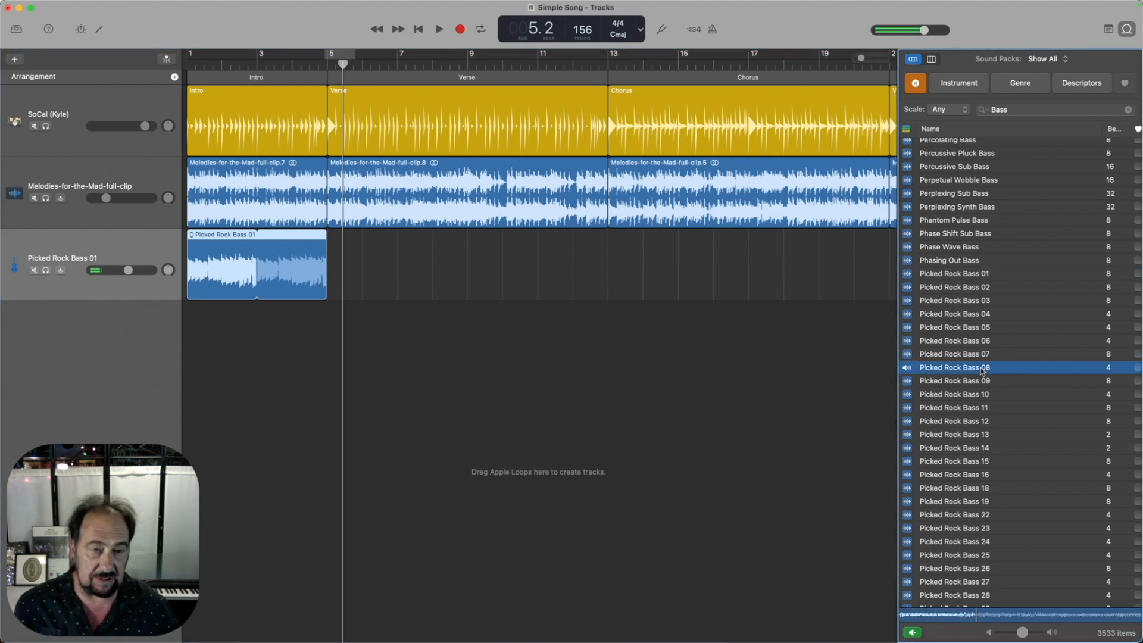
pyautogui.click(948, 373)
pyautogui.moveTo(951, 374); pyautogui.dragTo(326, 249)
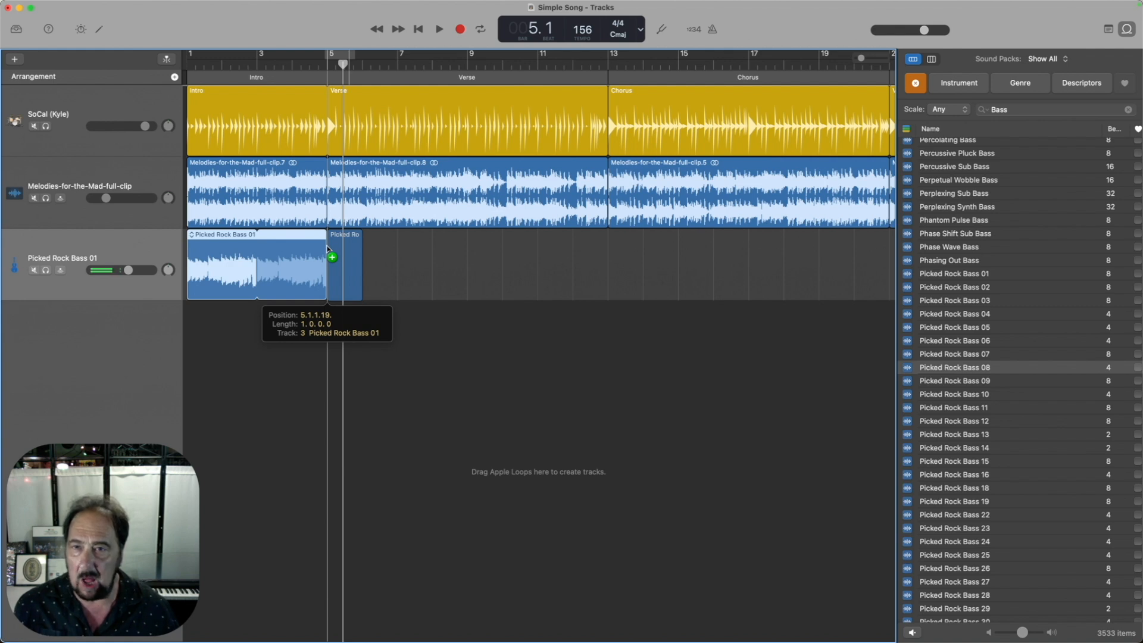
pyautogui.moveTo(327, 249); pyautogui.dragTo(327, 249)
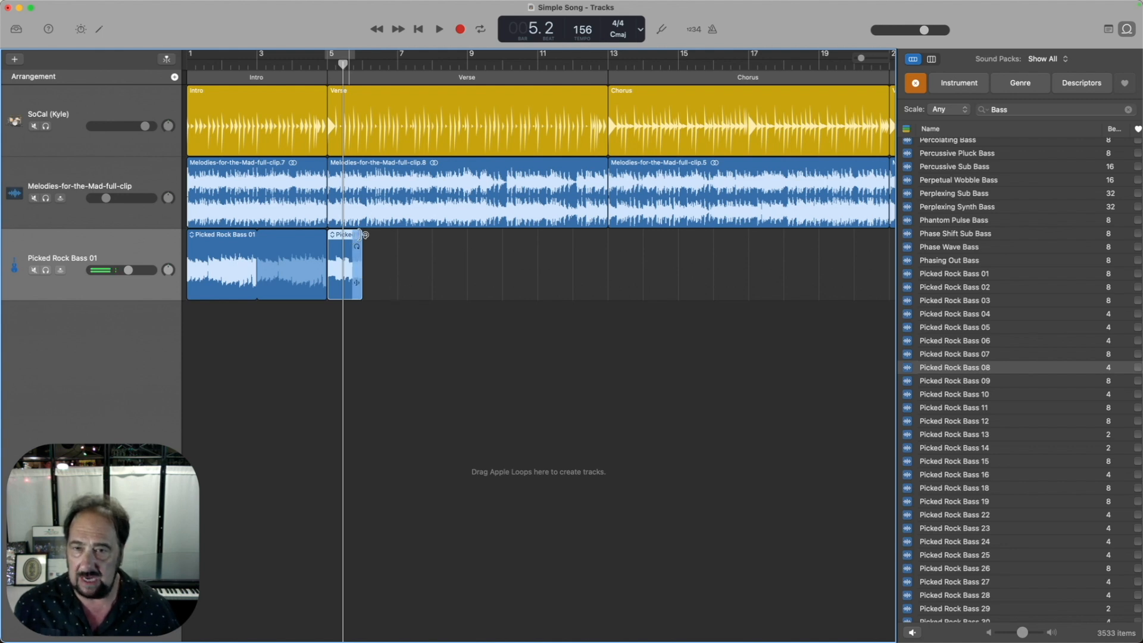
pyautogui.moveTo(361, 236); pyautogui.dragTo(607, 244)
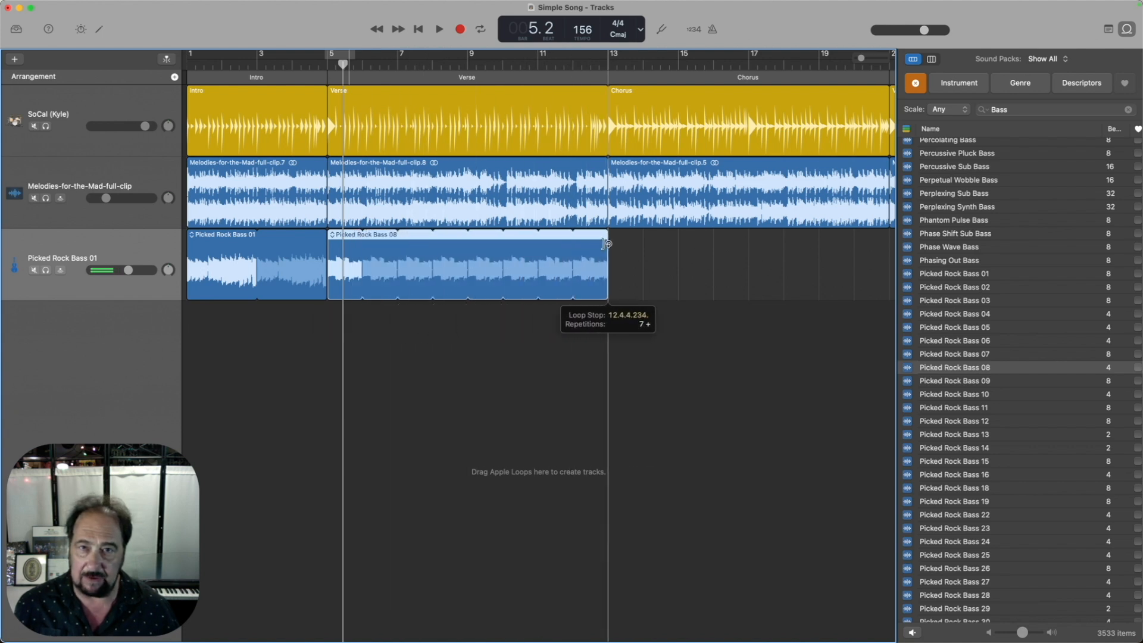
# Step: Audition the Picked Rock Bass 02 and Picked Rock Bass 03 loops for the Chorus and stop the preview
pyautogui.moveTo(608, 244); pyautogui.dragTo(608, 244)
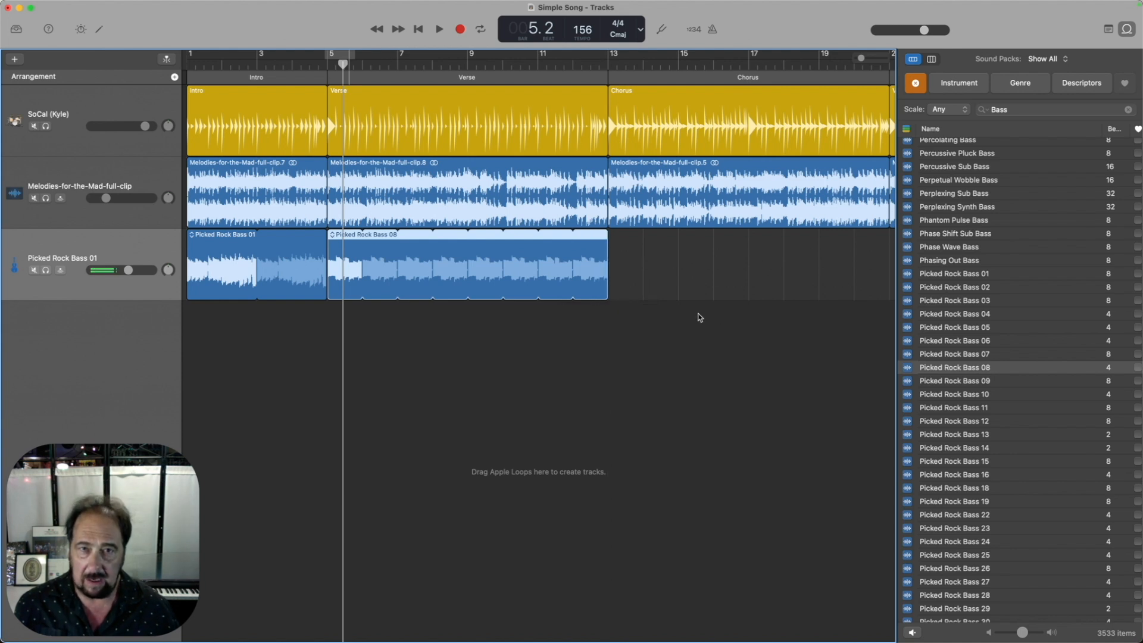
pyautogui.hscroll(8, 699, 317)
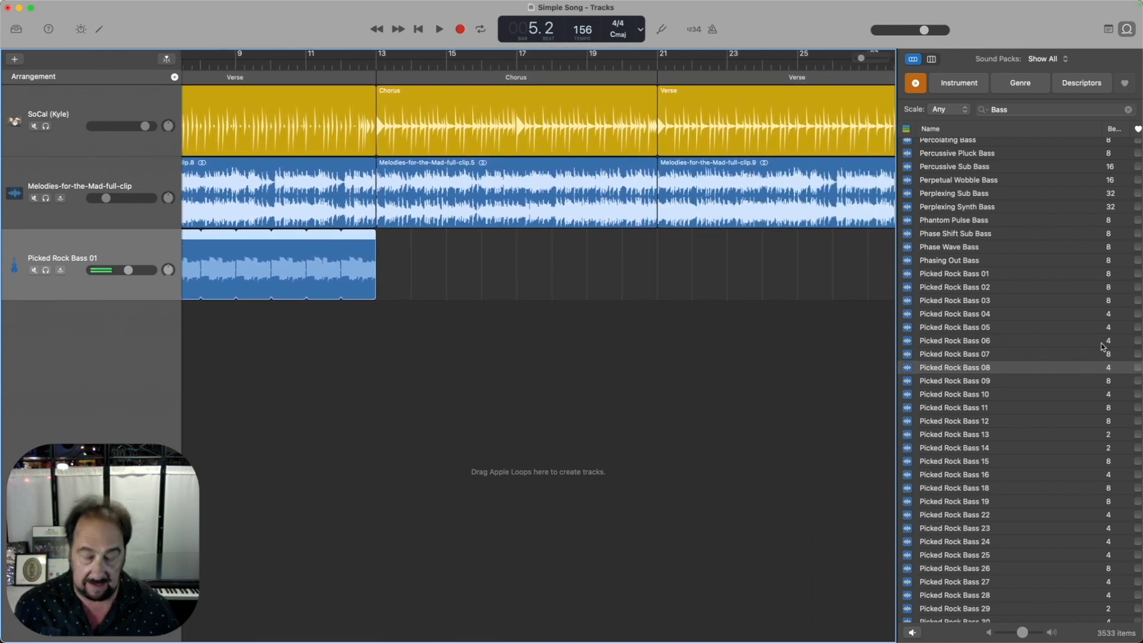
pyautogui.click(953, 287)
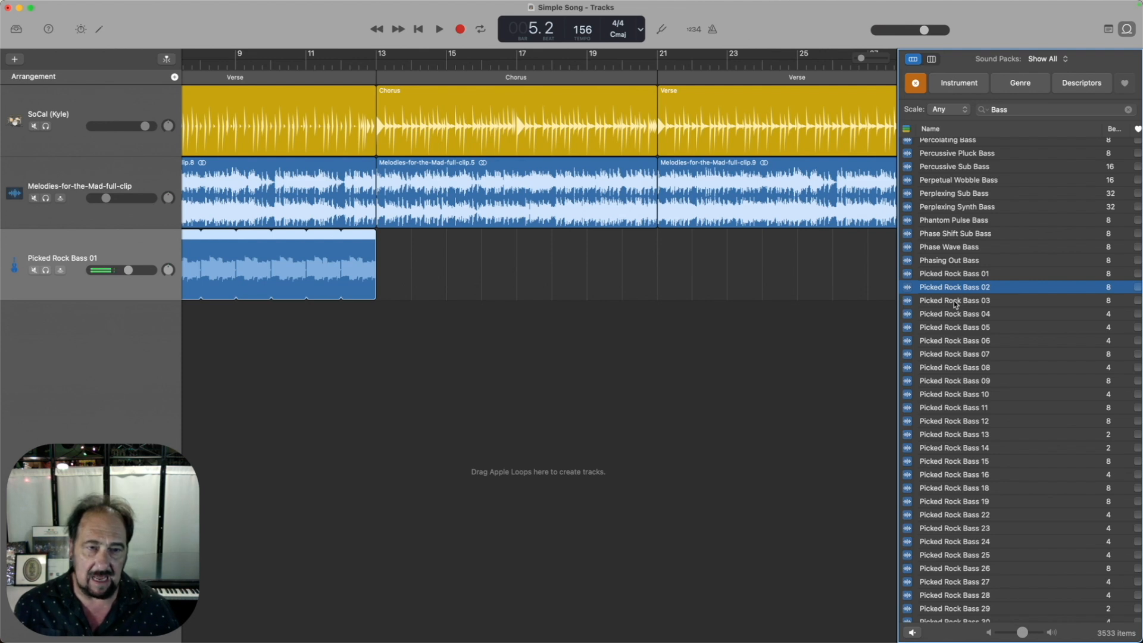
pyautogui.click(955, 301)
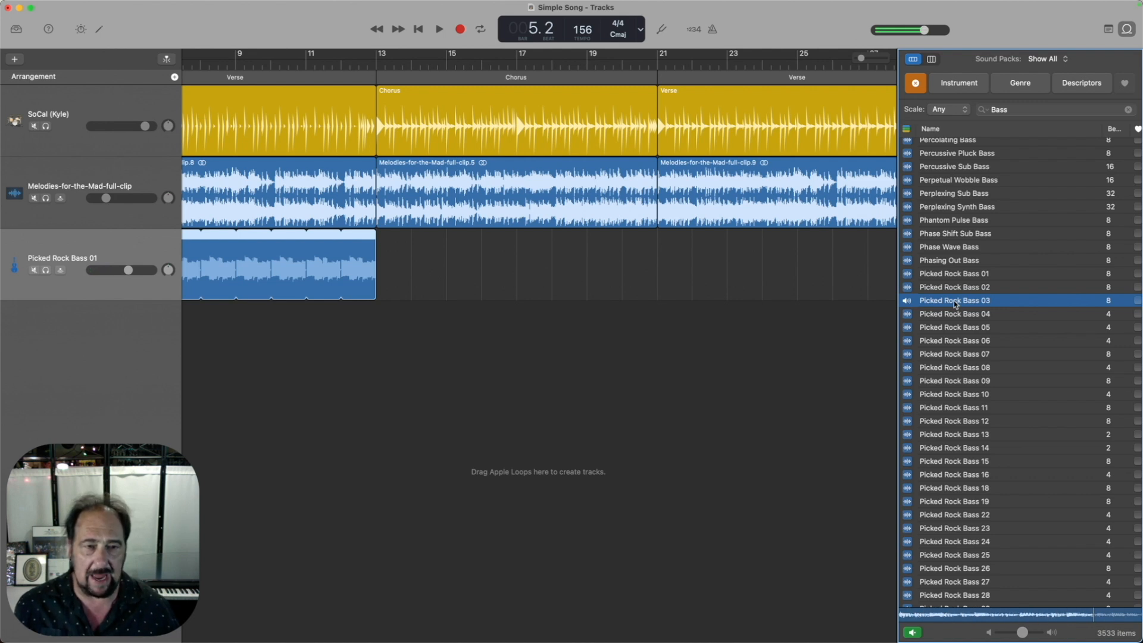
pyautogui.click(955, 301)
# Step: Add the Picked Rock Bass 03 loop to the bass track at bar 13 and repeat it through the Chorus to bar 21
pyautogui.moveTo(962, 304); pyautogui.dragTo(378, 274)
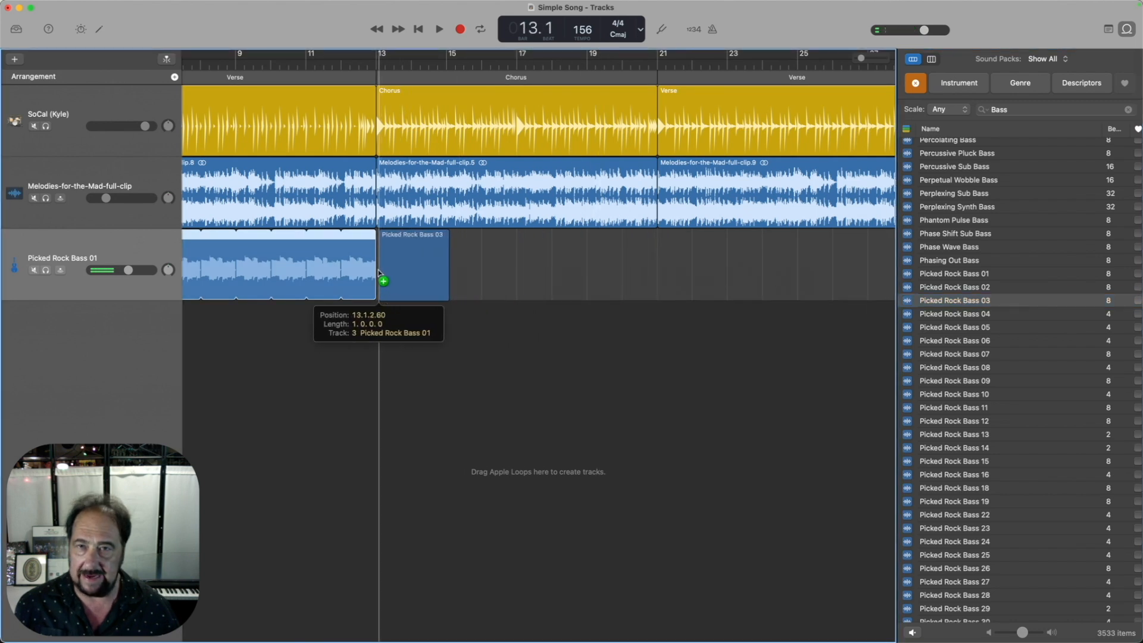
pyautogui.moveTo(378, 275); pyautogui.dragTo(378, 274)
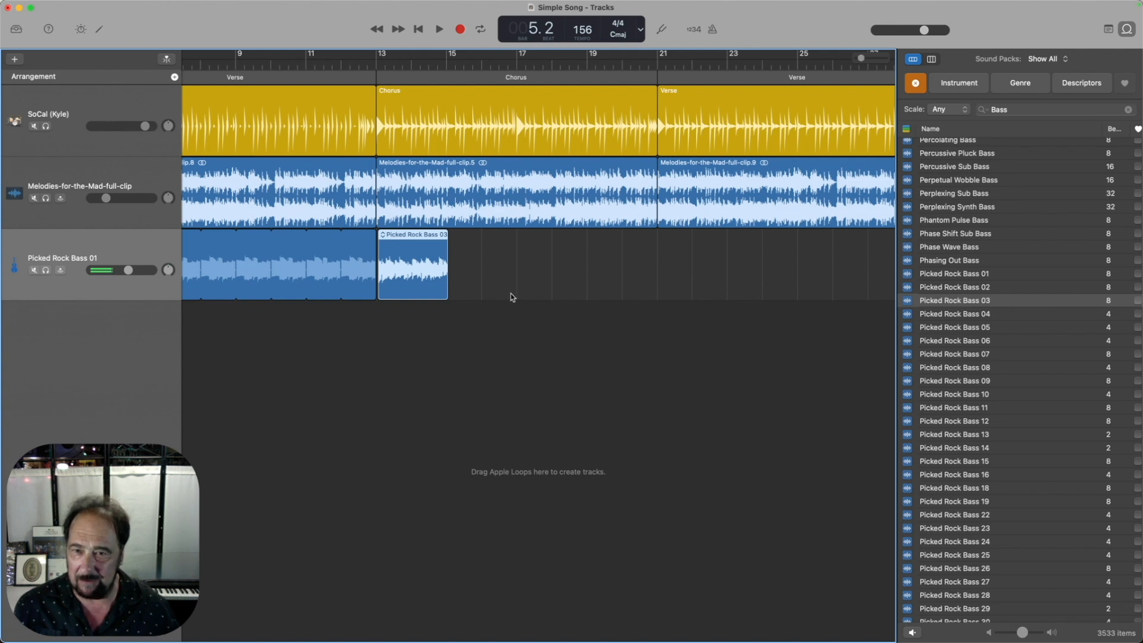
pyautogui.moveTo(415, 260); pyautogui.dragTo(412, 262)
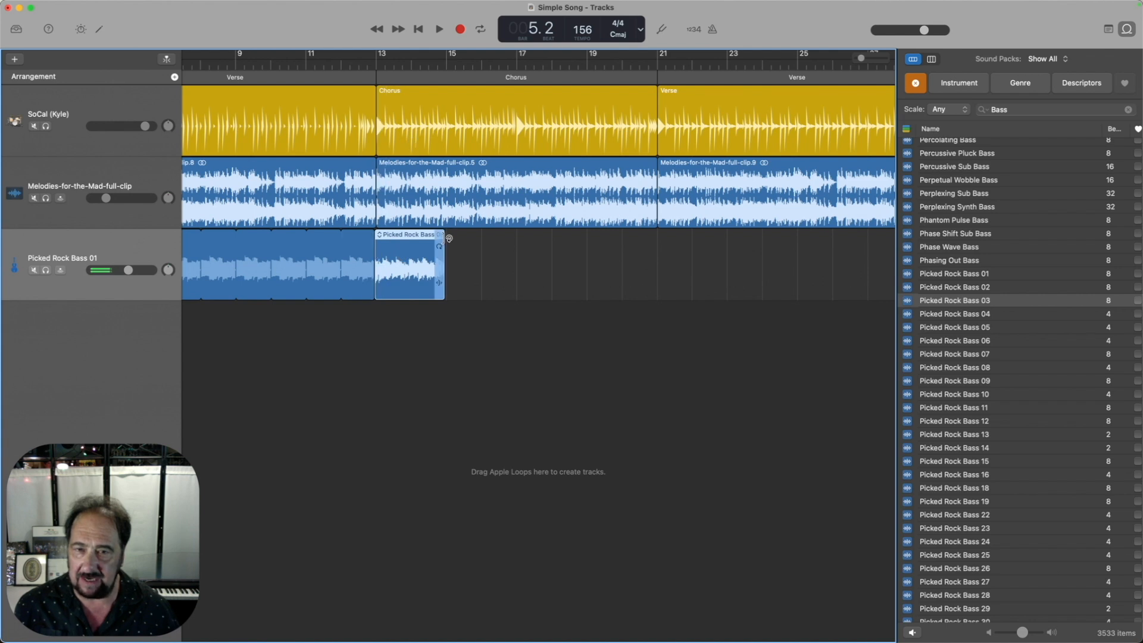
pyautogui.moveTo(446, 236); pyautogui.dragTo(659, 246)
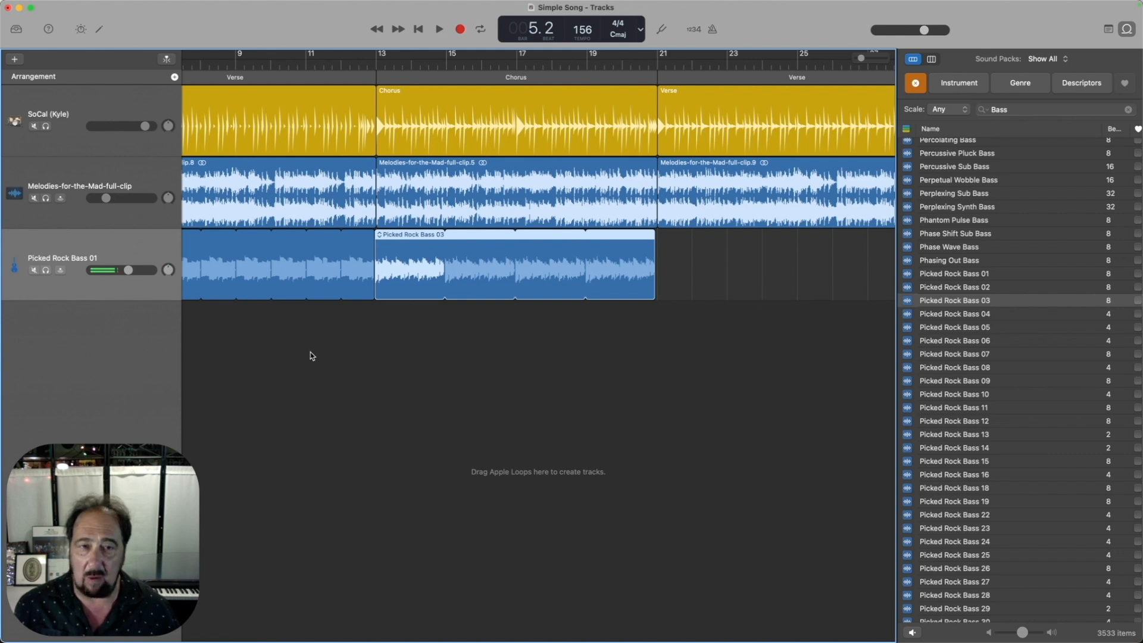
# Step: Add the Picked Rock Bass 08 loop to the bass track at bar 21 and repeat it through the second Verse to bar 29
pyautogui.hscroll(5, 311, 355)
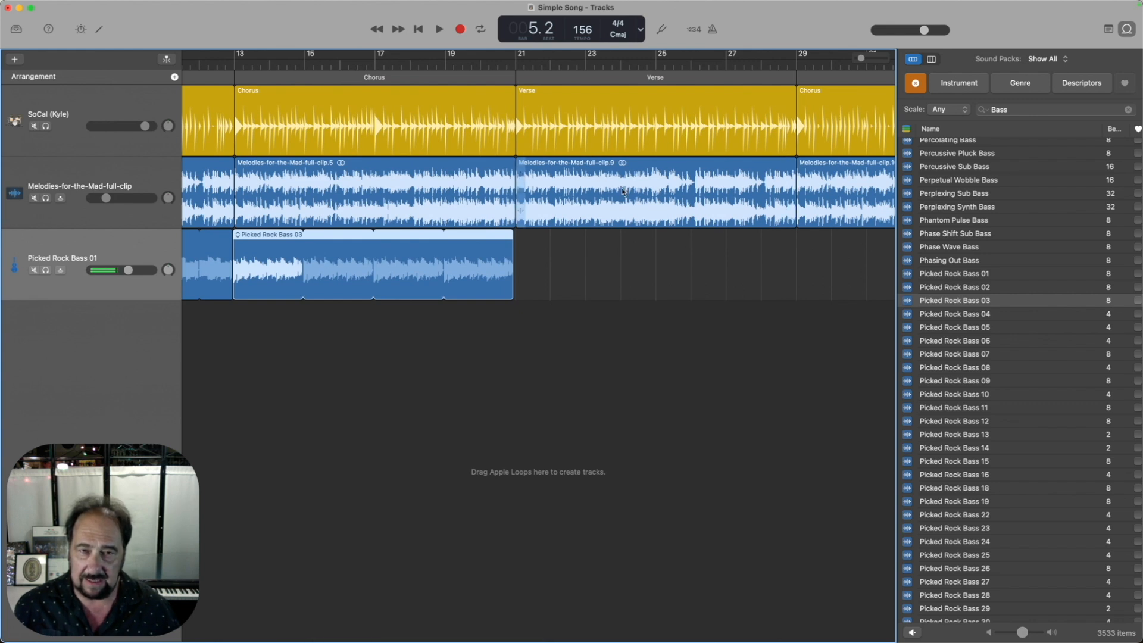
pyautogui.hscroll(-10, 623, 192)
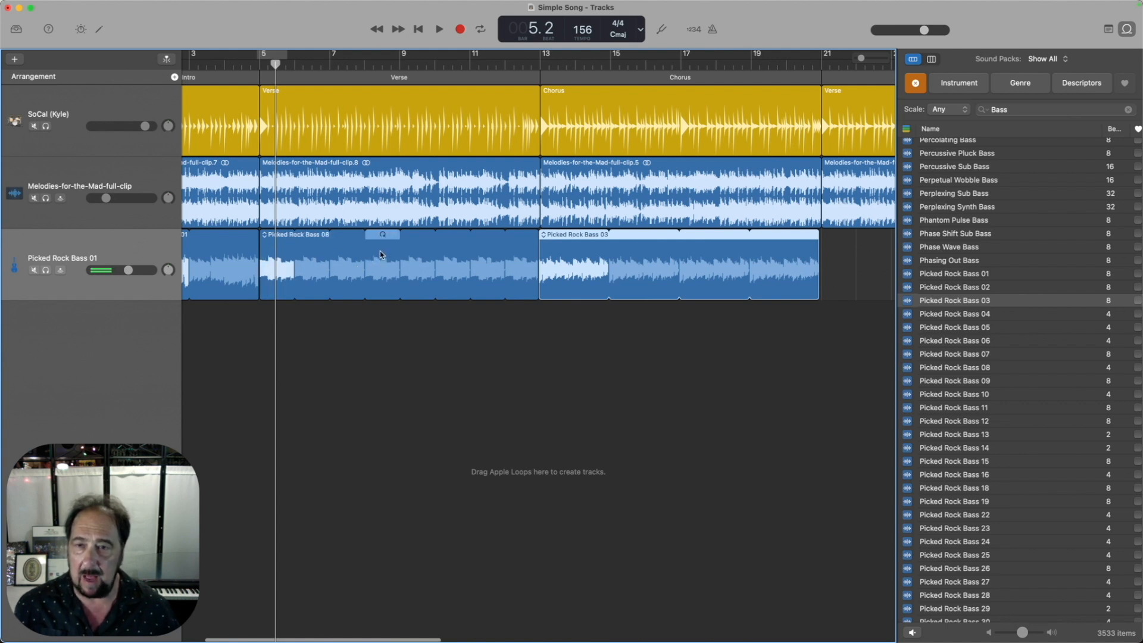
pyautogui.hscroll(5, 381, 254)
pyautogui.hscroll(-4, 381, 255)
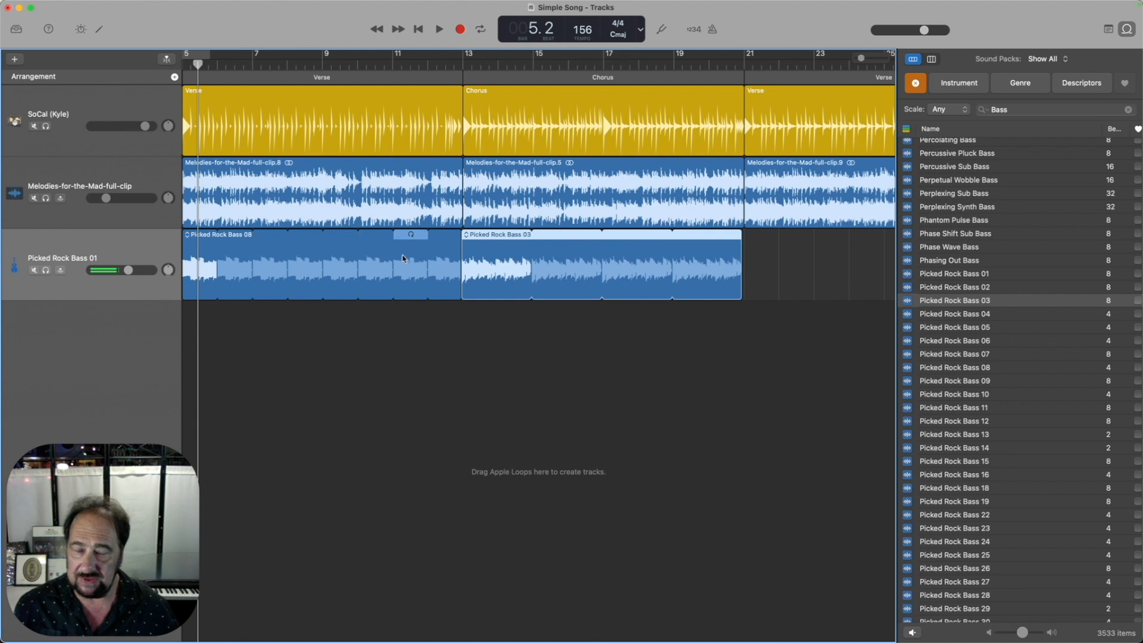
pyautogui.hscroll(4, 816, 367)
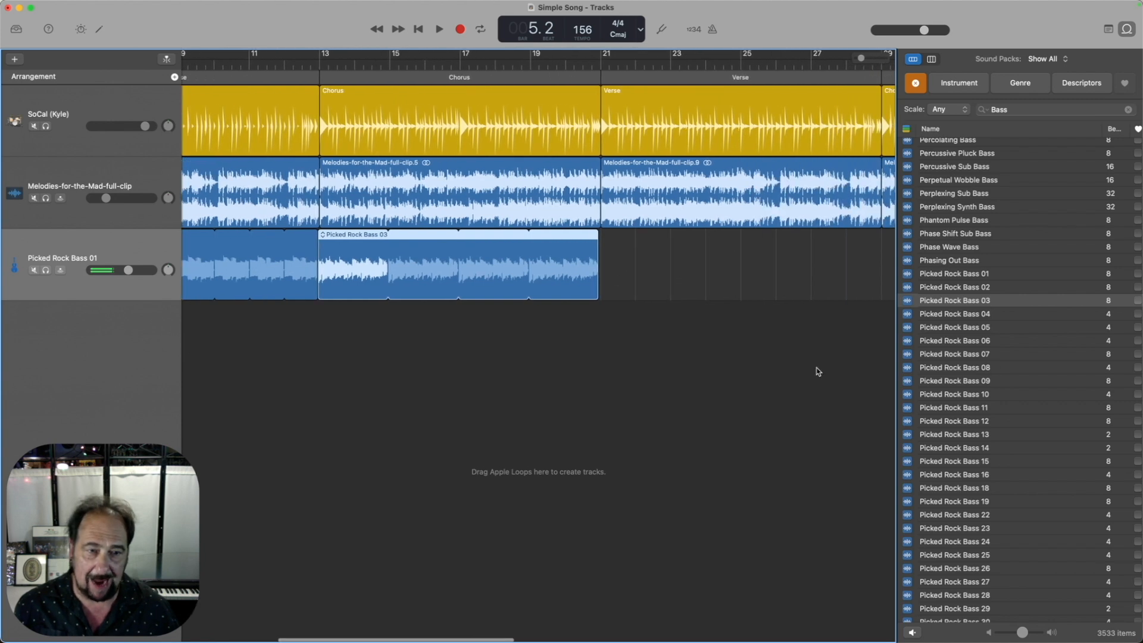
pyautogui.hscroll(2, 816, 368)
pyautogui.click(970, 368)
pyautogui.moveTo(972, 373); pyautogui.dragTo(527, 250)
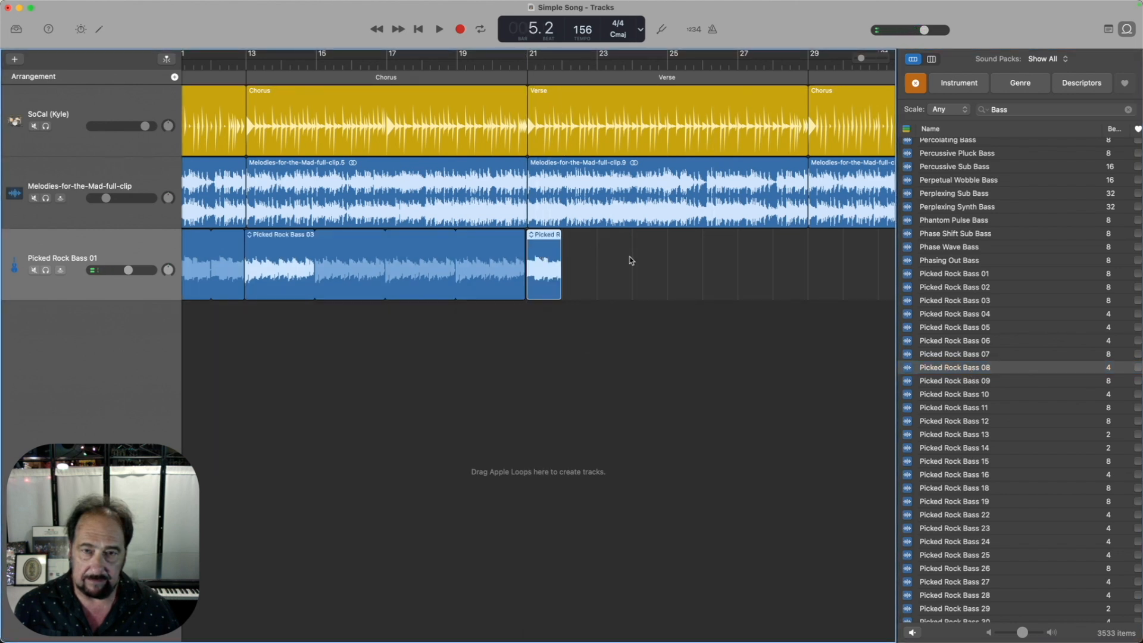
pyautogui.hscroll(3, 630, 260)
pyautogui.moveTo(456, 254); pyautogui.dragTo(701, 266)
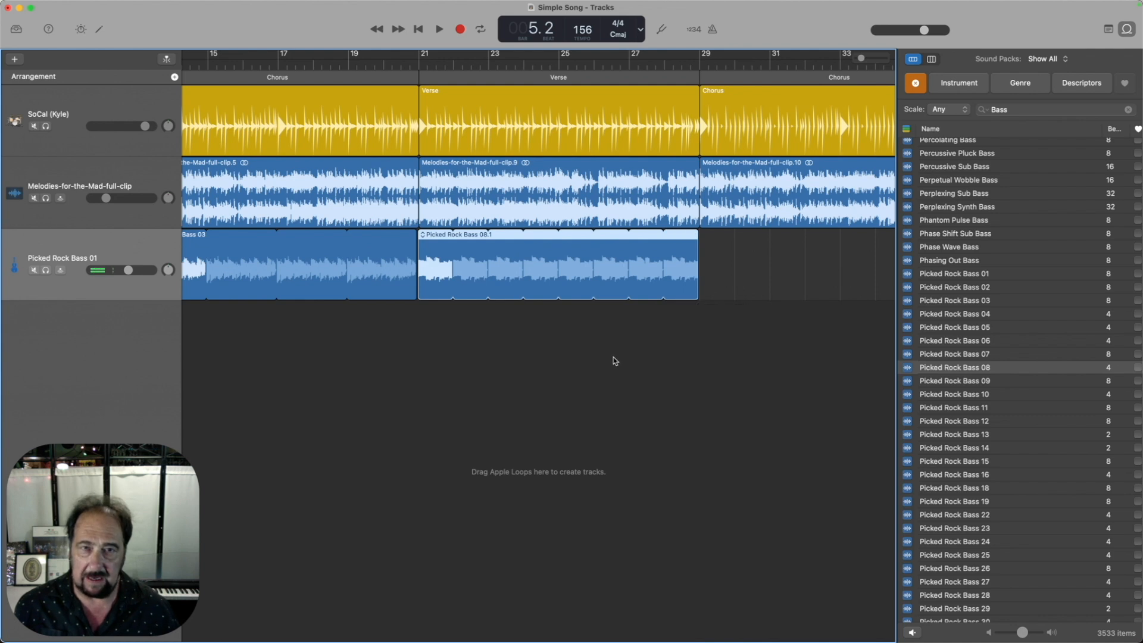
# Step: Add the Picked Rock Bass 03 loop to the bass track at bar 29 and repeat it through the last Chorus to bar 37
pyautogui.hscroll(-3, 592, 356)
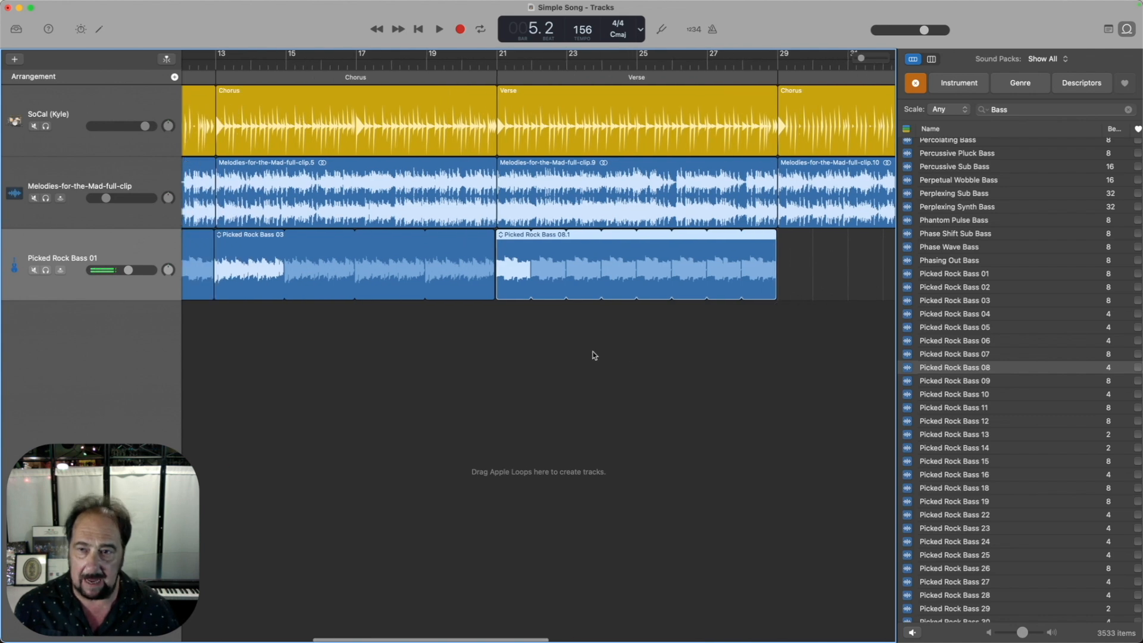
pyautogui.hscroll(5, 594, 356)
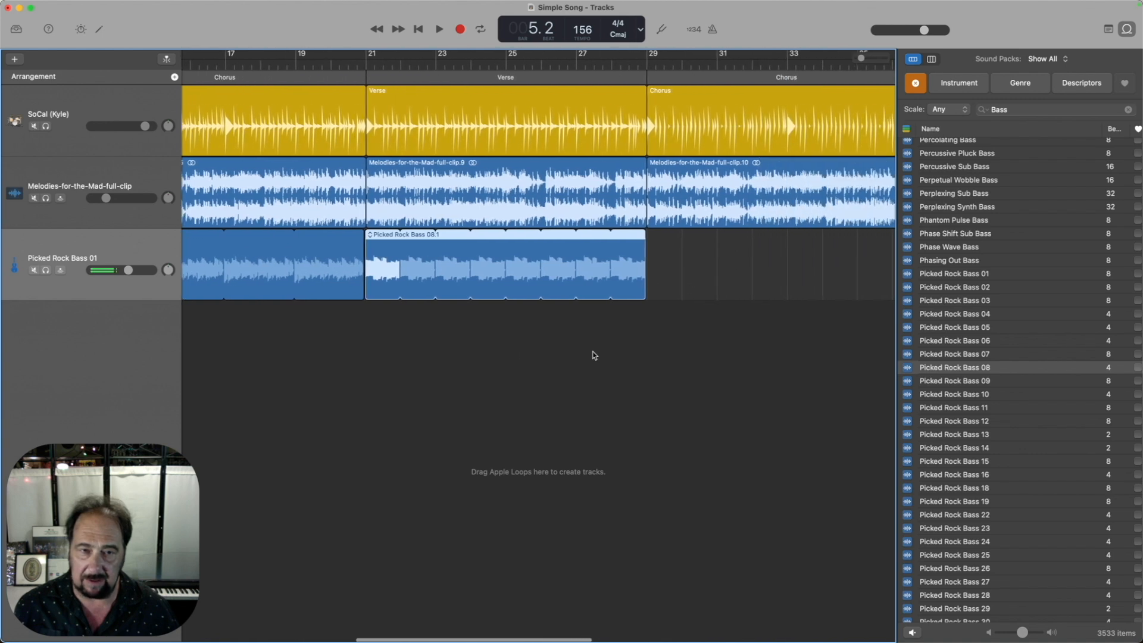
pyautogui.hscroll(2, 593, 356)
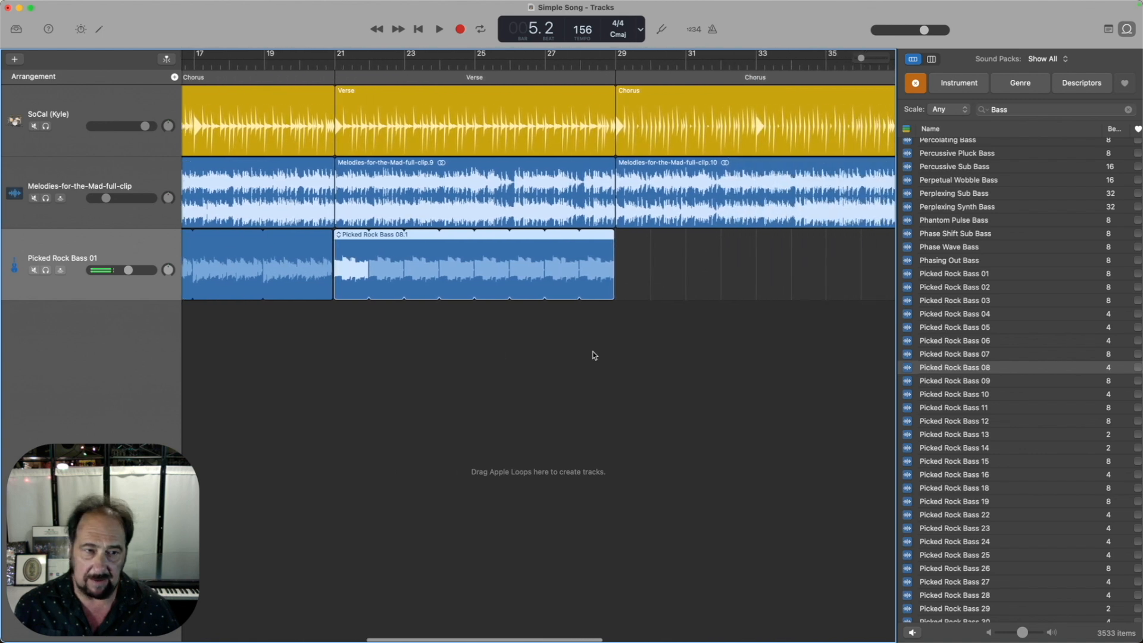
pyautogui.click(956, 304)
pyautogui.moveTo(955, 304); pyautogui.dragTo(616, 259)
pyautogui.hscroll(5, 735, 344)
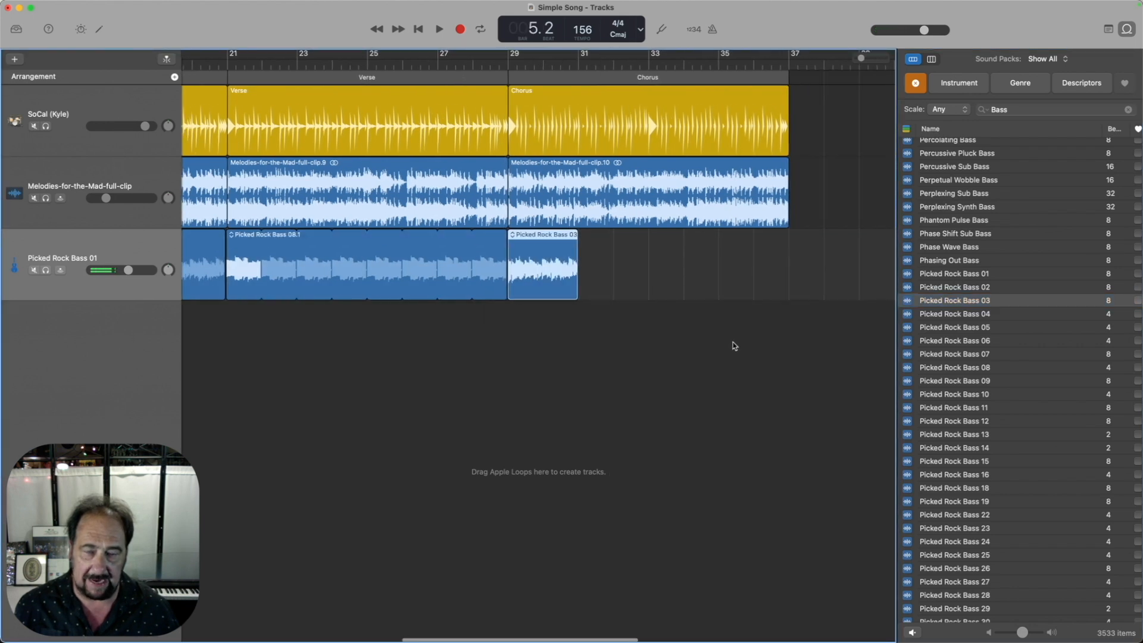
pyautogui.moveTo(500, 253); pyautogui.dragTo(713, 263)
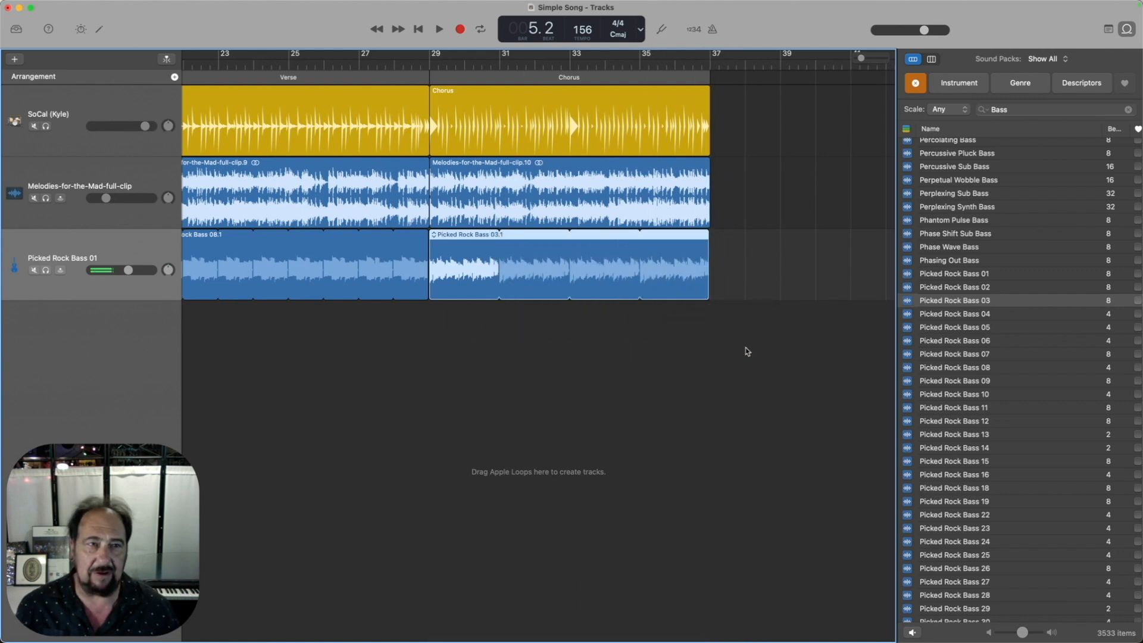
# Step: Hide the loop browser and save the project
pyautogui.click(1125, 30)
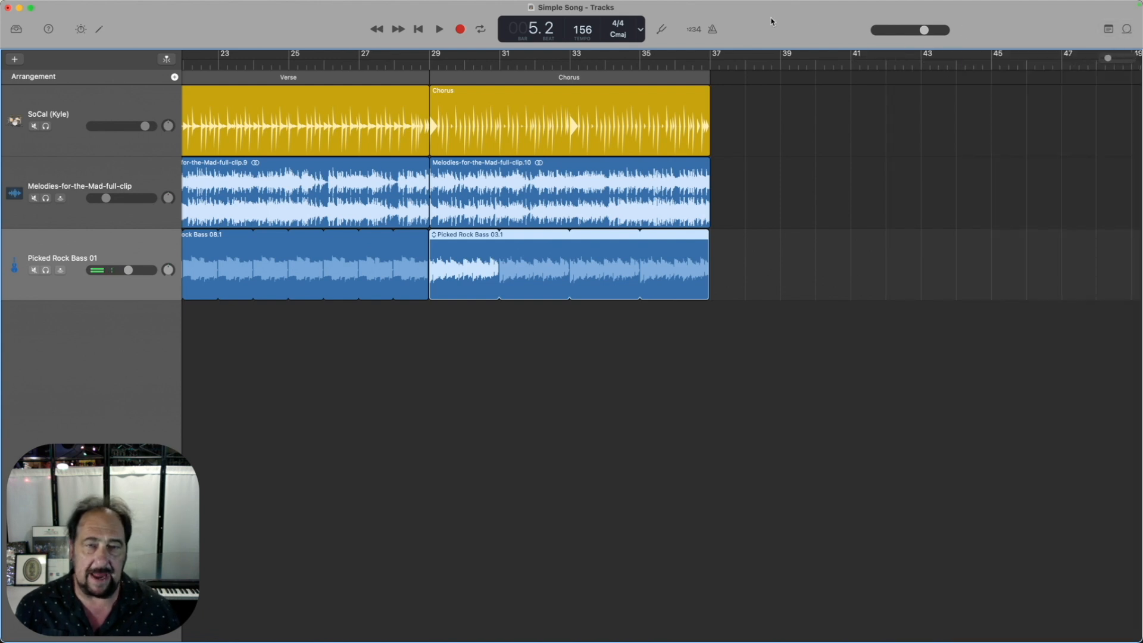
pyautogui.hscroll(-12, 802, 201)
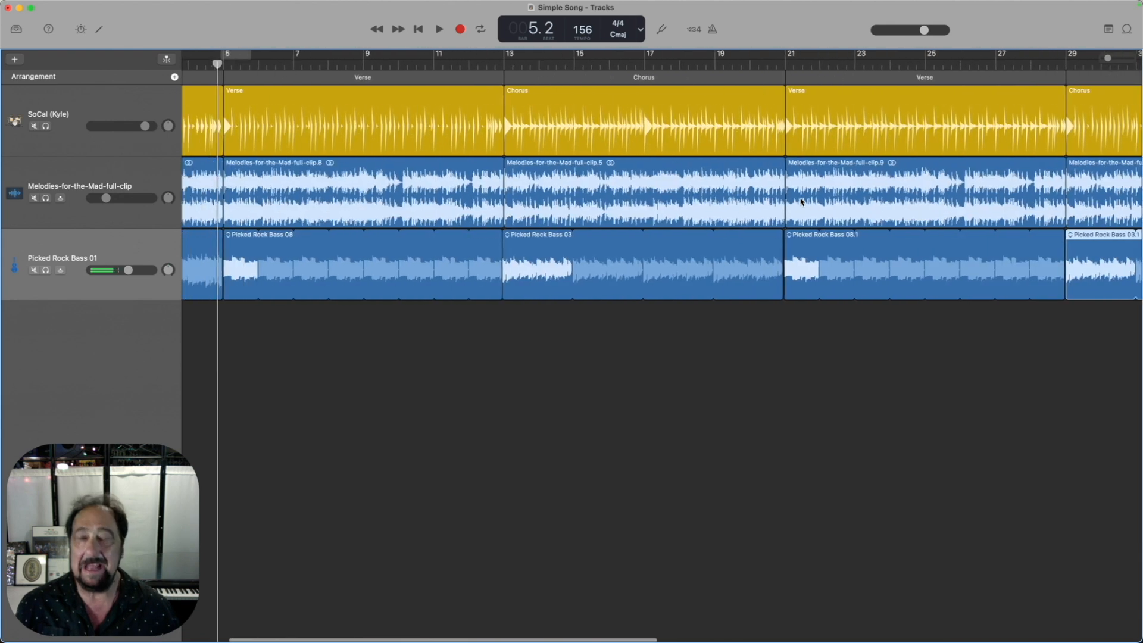
pyautogui.moveTo(2, 3)
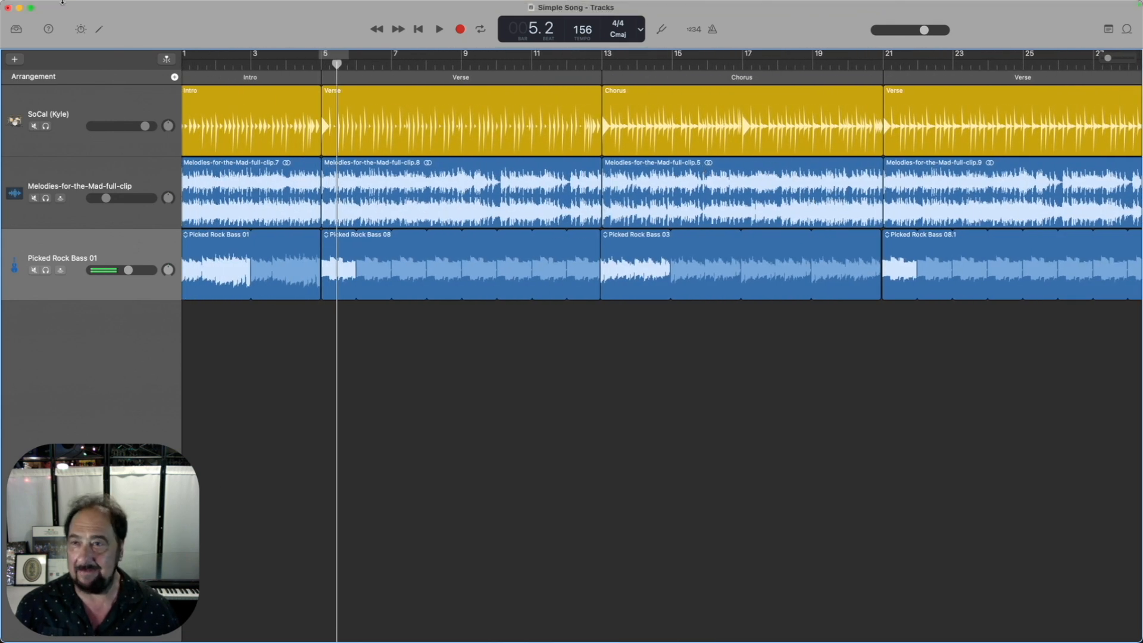
pyautogui.click(89, 6)
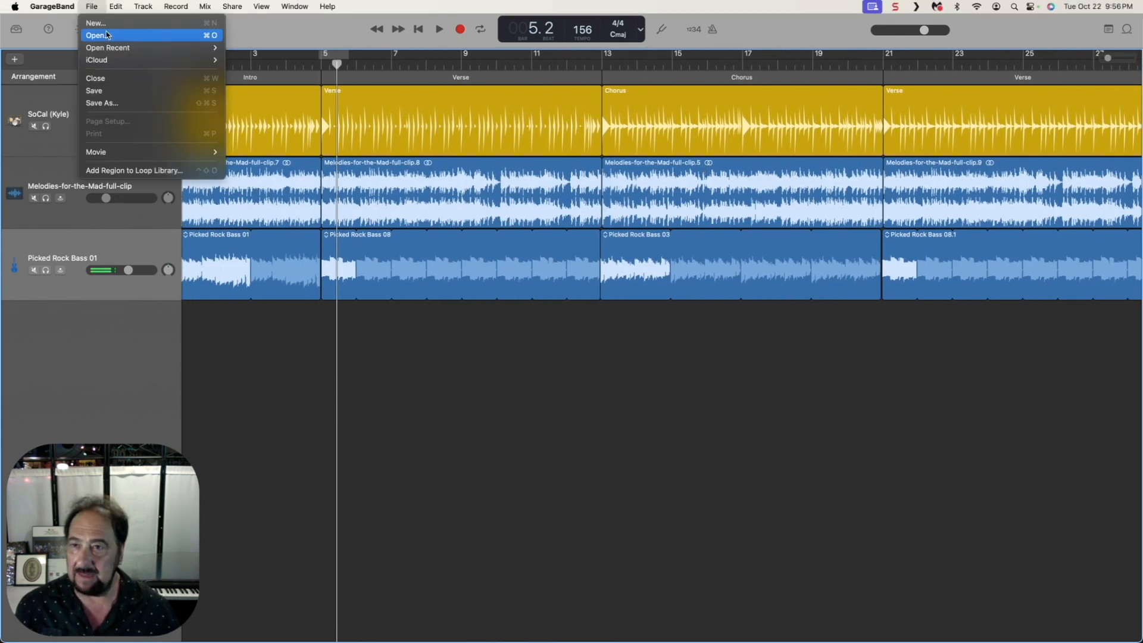
pyautogui.click(126, 91)
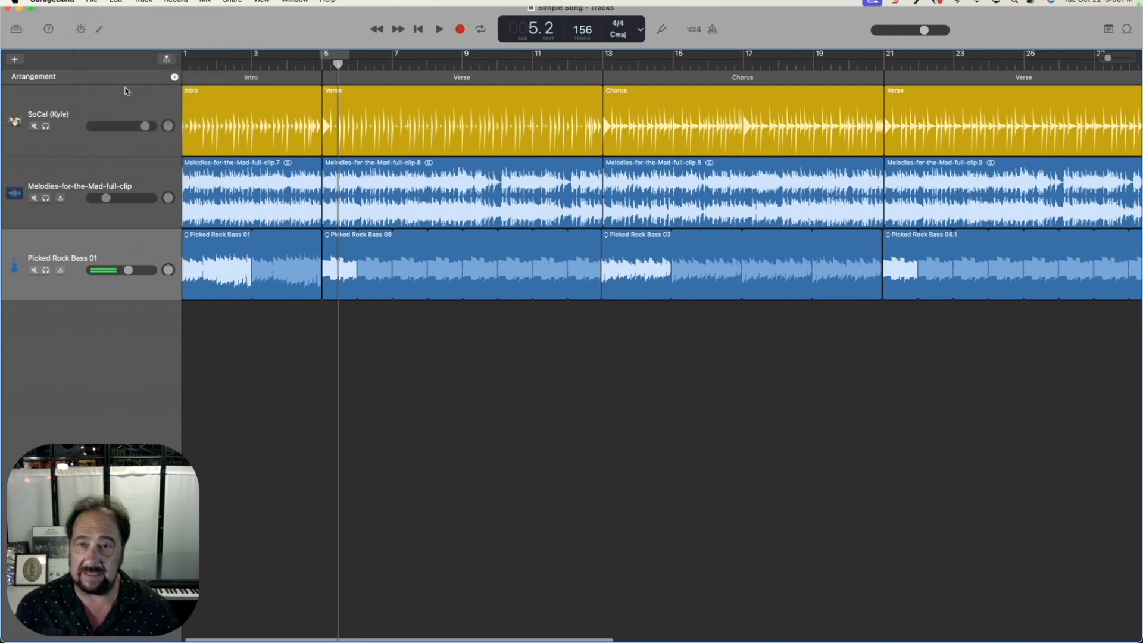
# Step: Return the playhead to the start of the song and look over the arrangement through to its end
pyautogui.hscroll(-1, 484, 365)
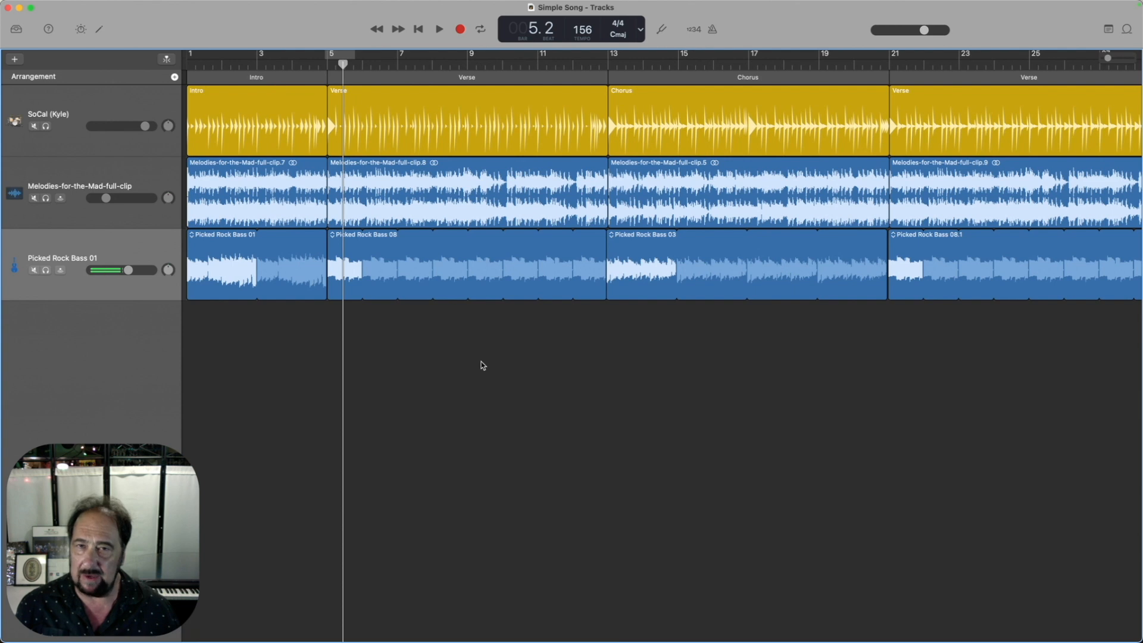
pyautogui.press('Return')
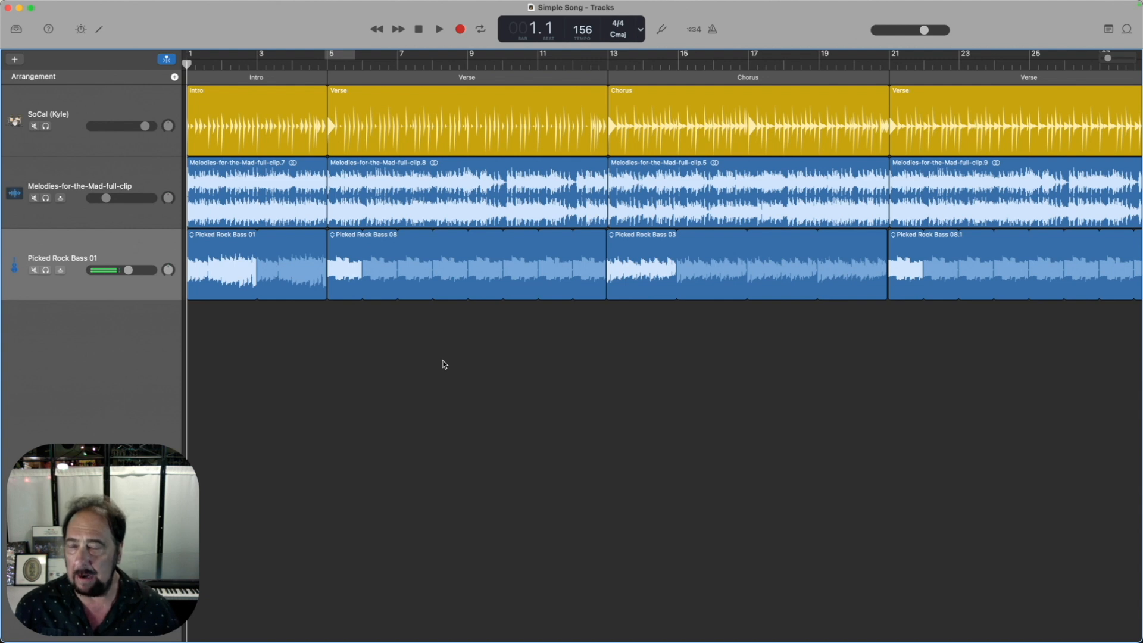
pyautogui.hscroll(15, 444, 363)
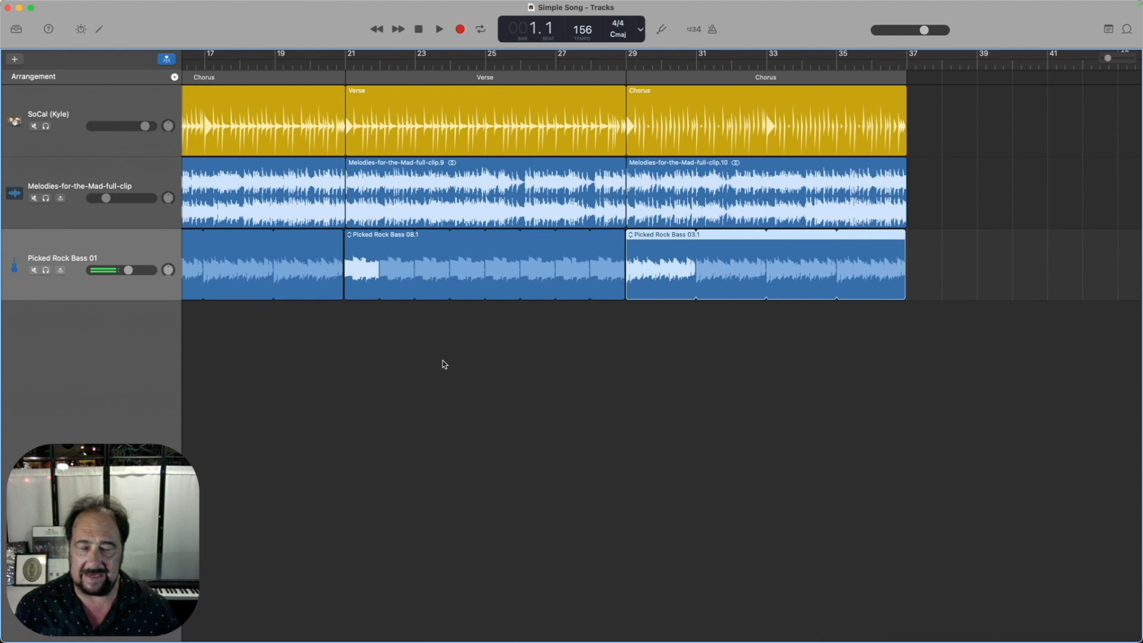
pyautogui.hscroll(-15, 444, 364)
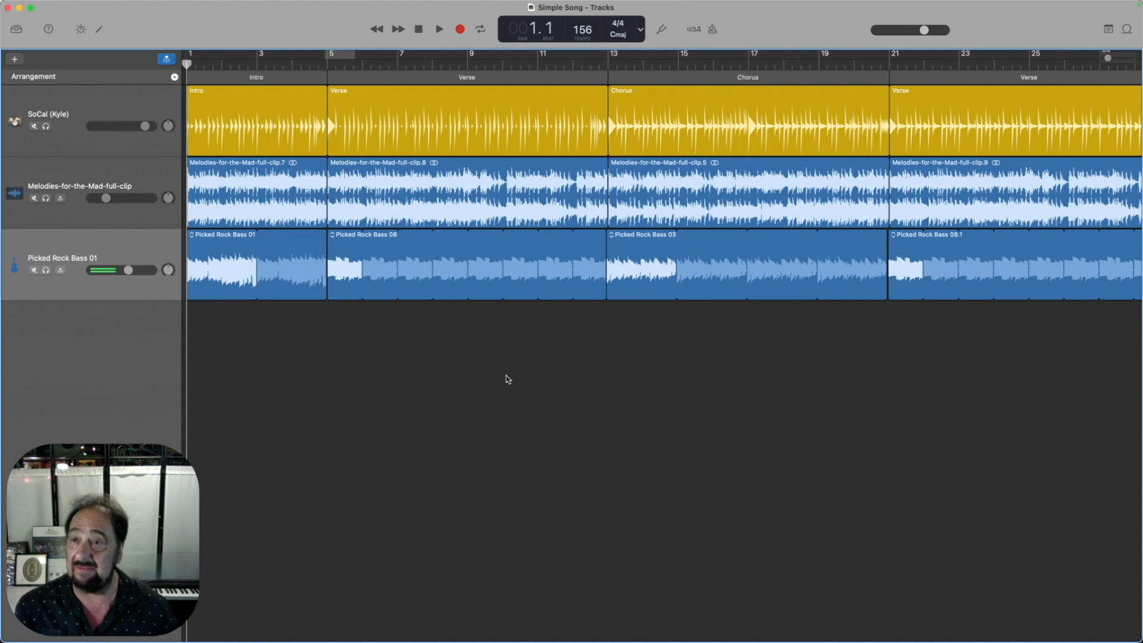
# Step: Bring up the track color palette below the tracks and color the SoCal drum track bright green
pyautogui.click(100, 102)
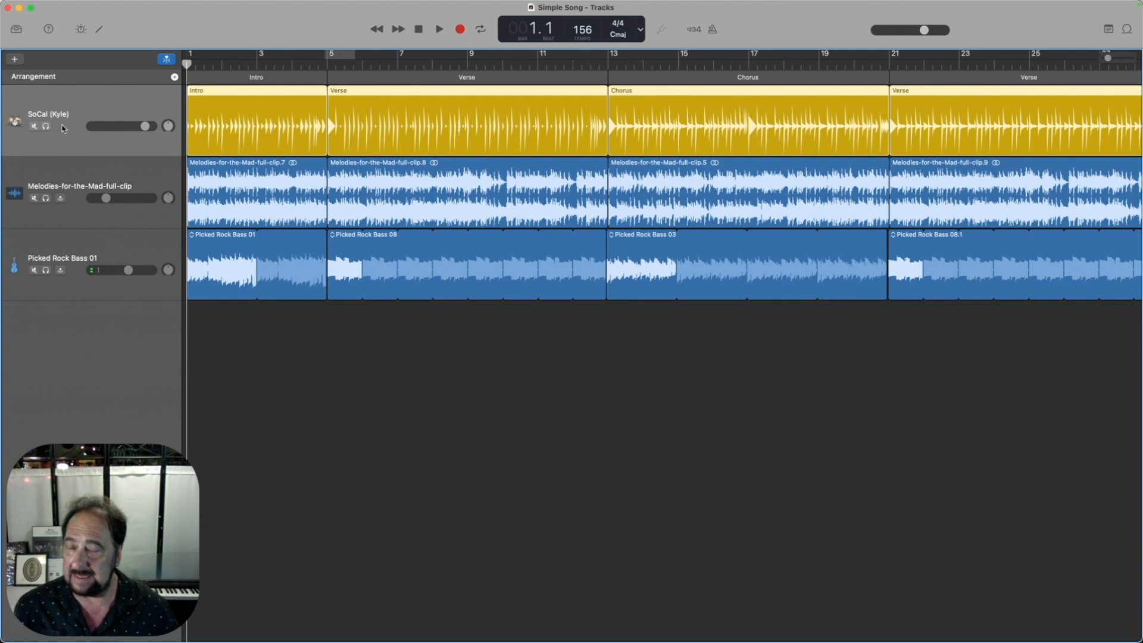
pyautogui.moveTo(476, 3)
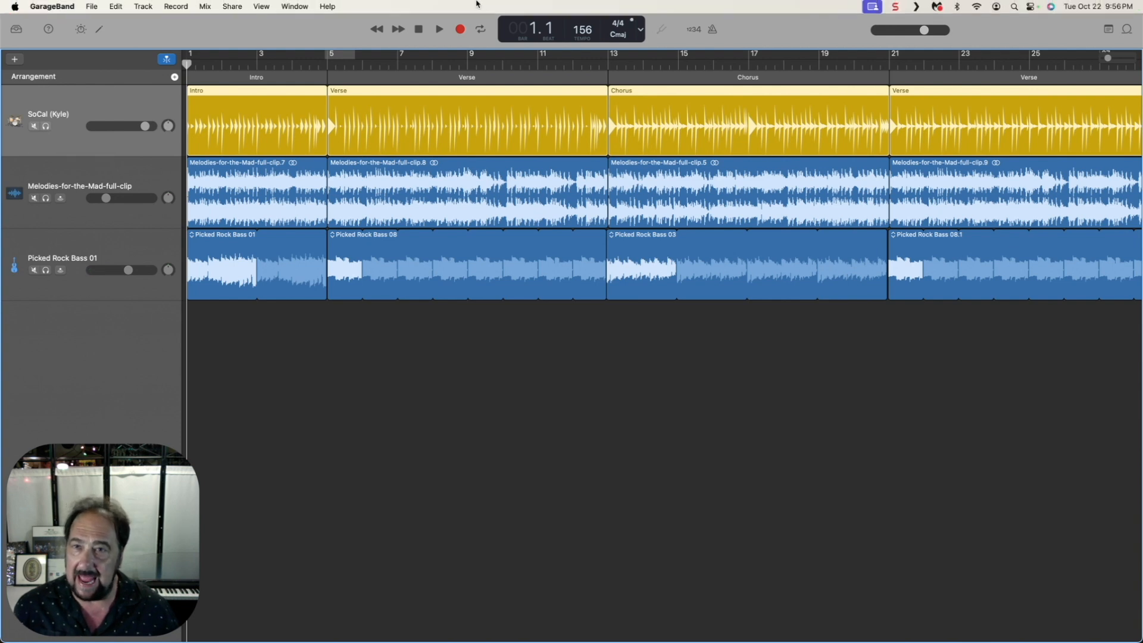
pyautogui.click(260, 5)
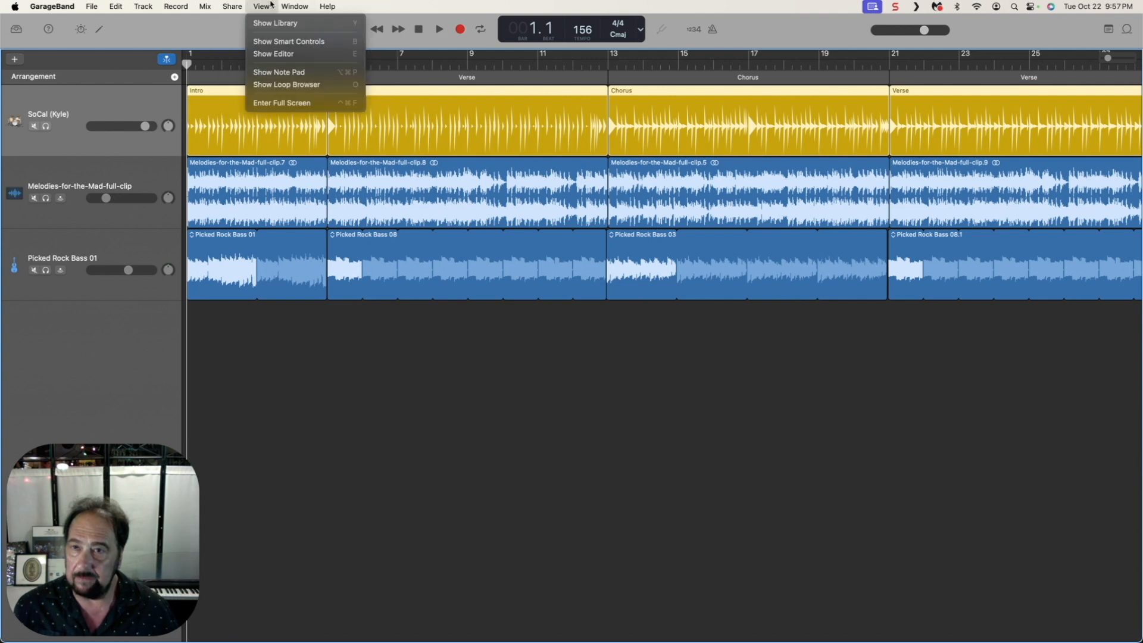
pyautogui.moveTo(183, 5)
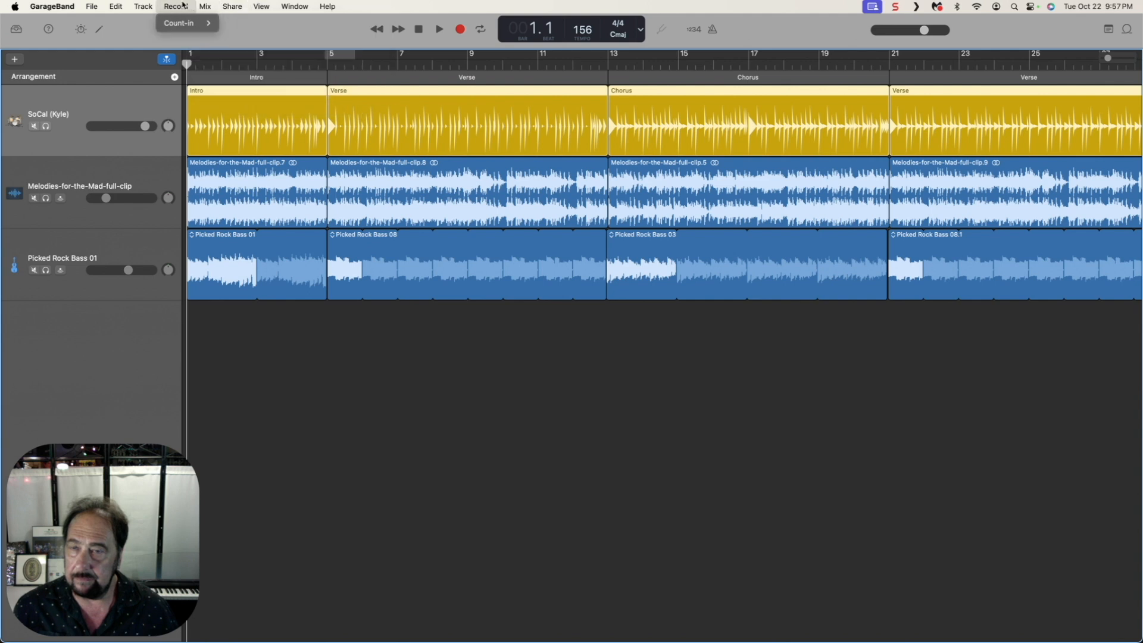
pyautogui.moveTo(236, 4)
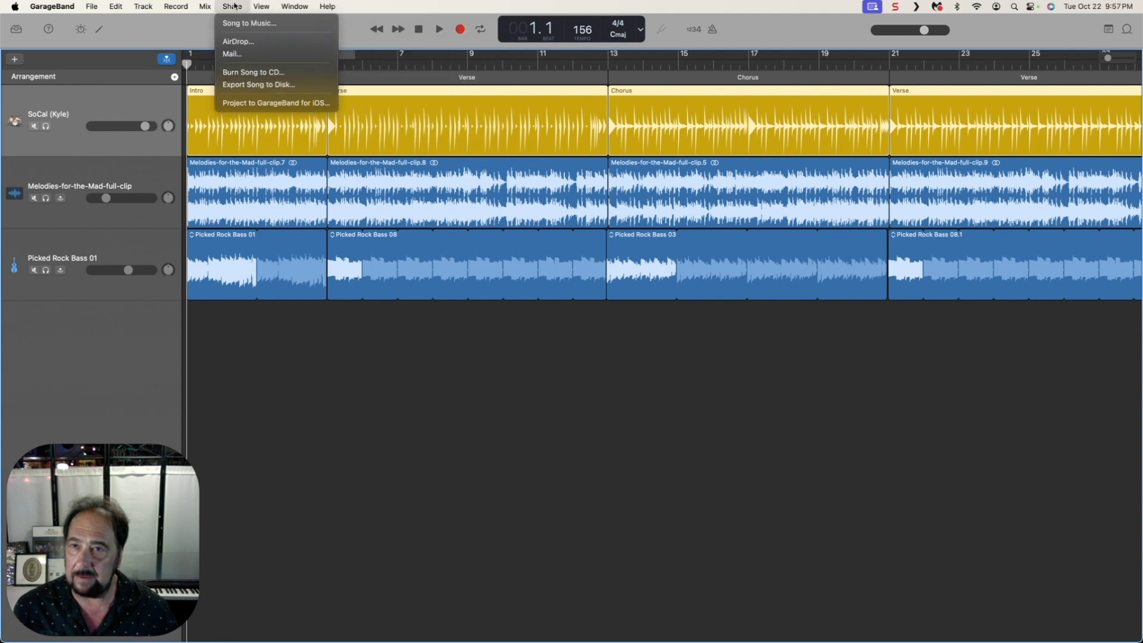
pyautogui.moveTo(143, 7)
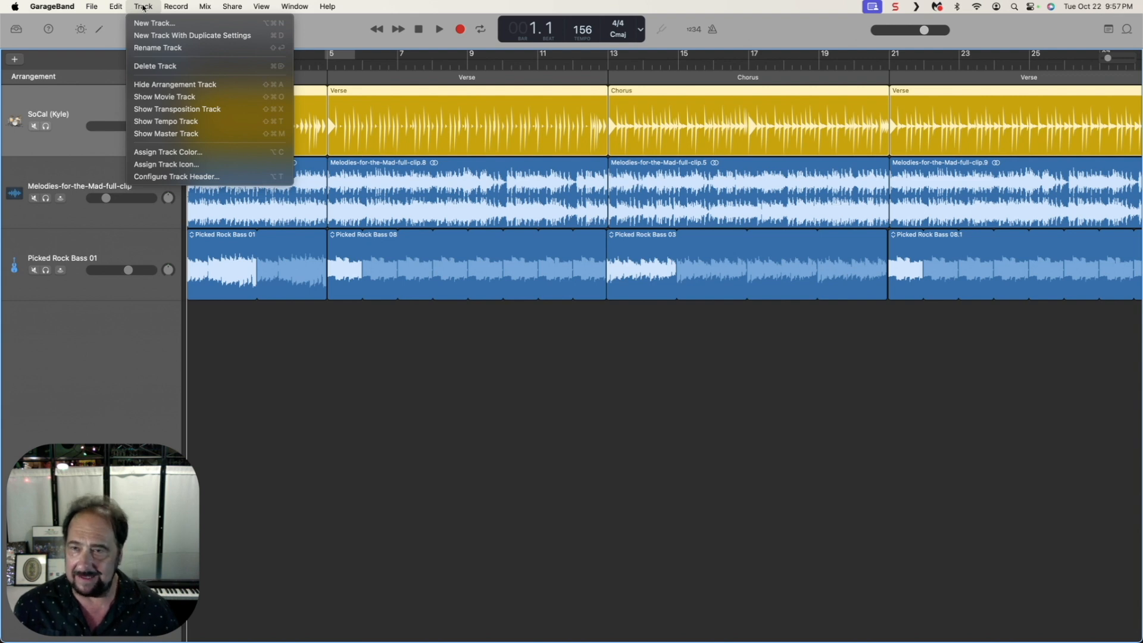
pyautogui.click(184, 154)
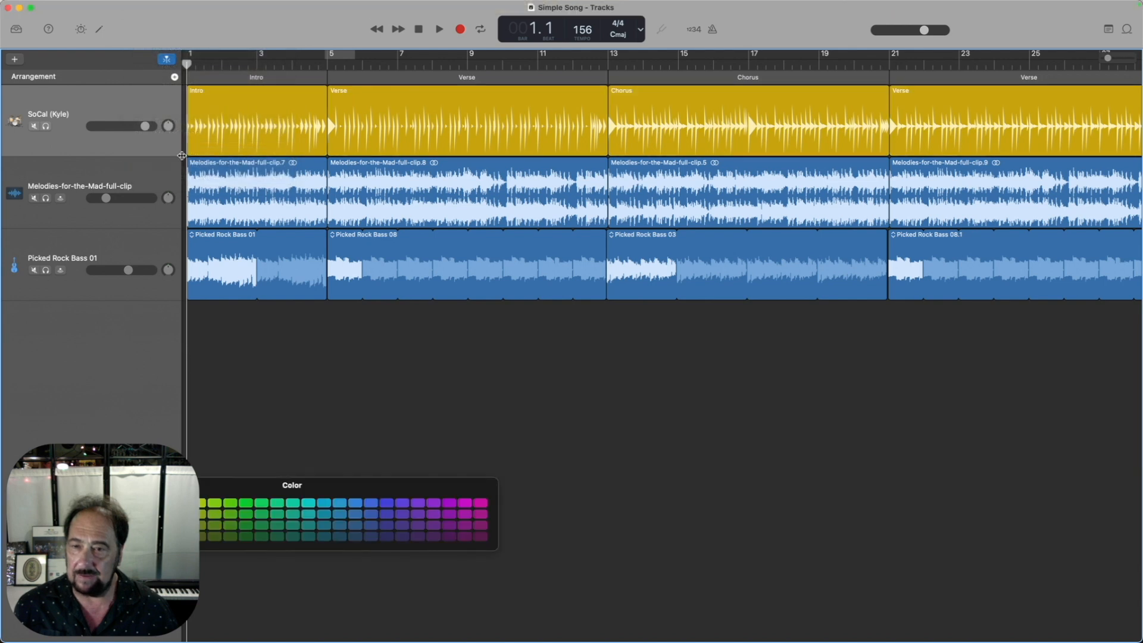
pyautogui.moveTo(401, 485); pyautogui.dragTo(649, 356)
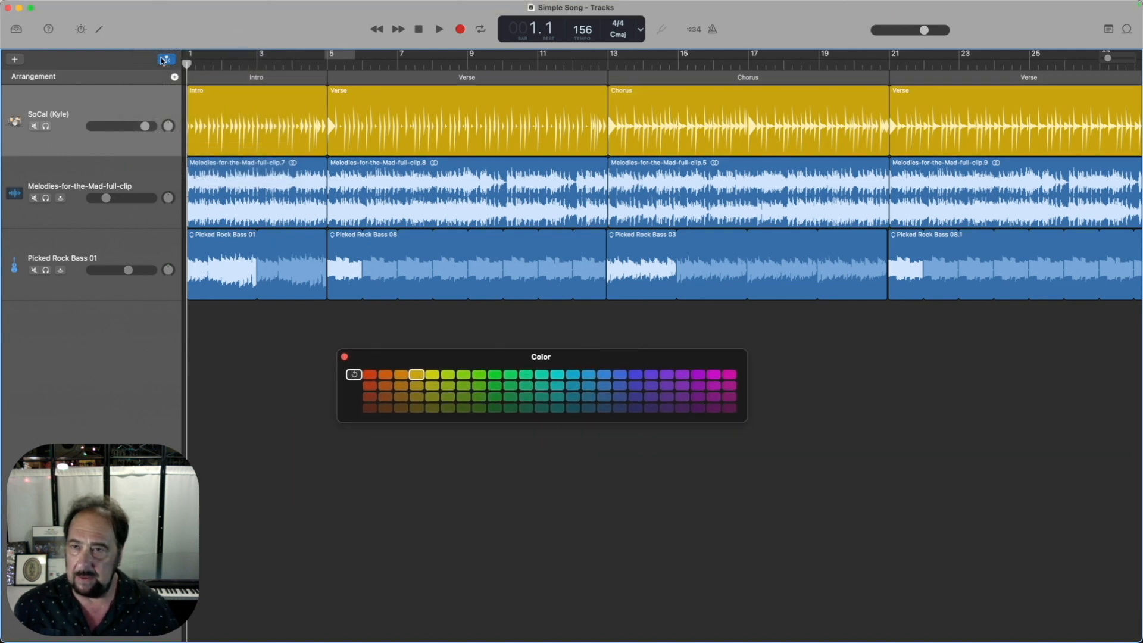
pyautogui.click(124, 101)
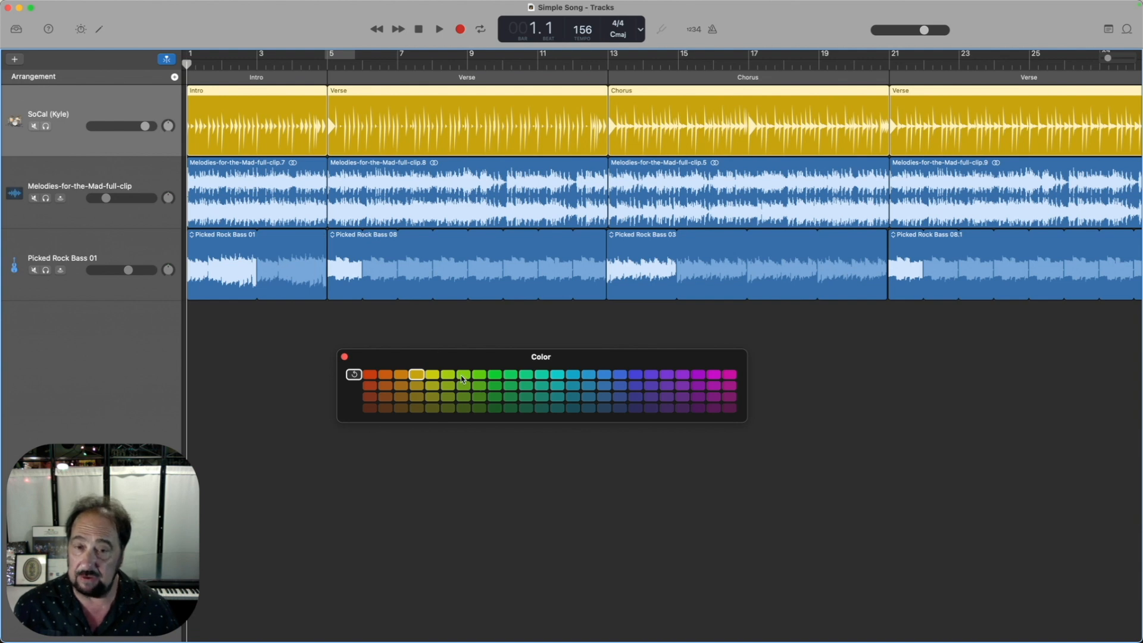
pyautogui.click(495, 376)
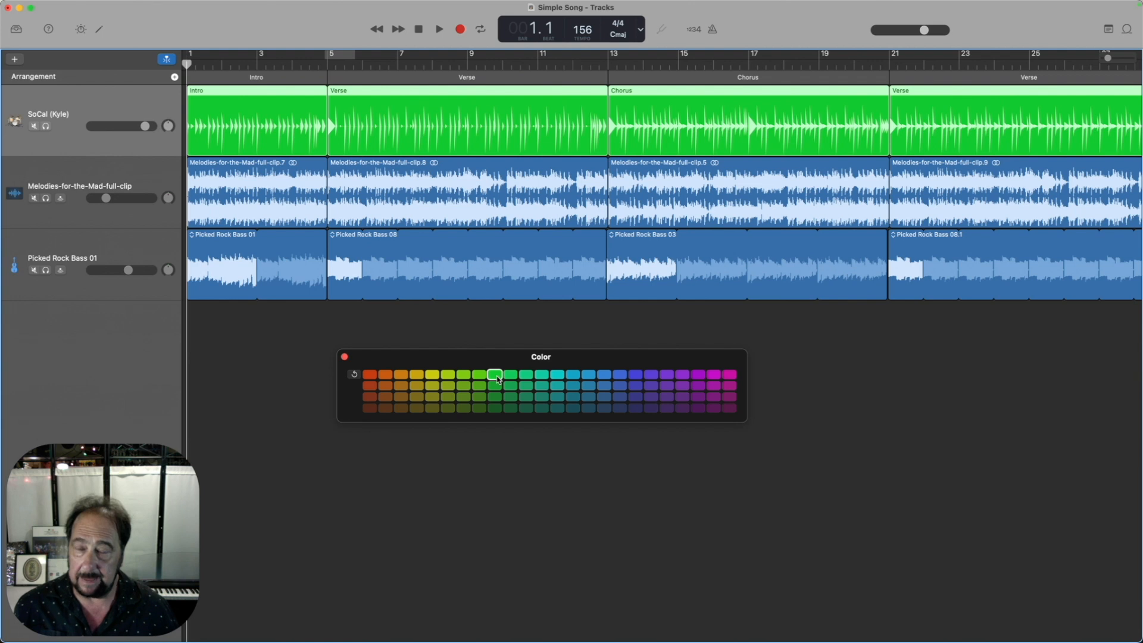
# Step: Color the Melodies-for-the-Mad-full-clip track bright red and the Picked Rock Bass 01 track golden yellow
pyautogui.click(112, 174)
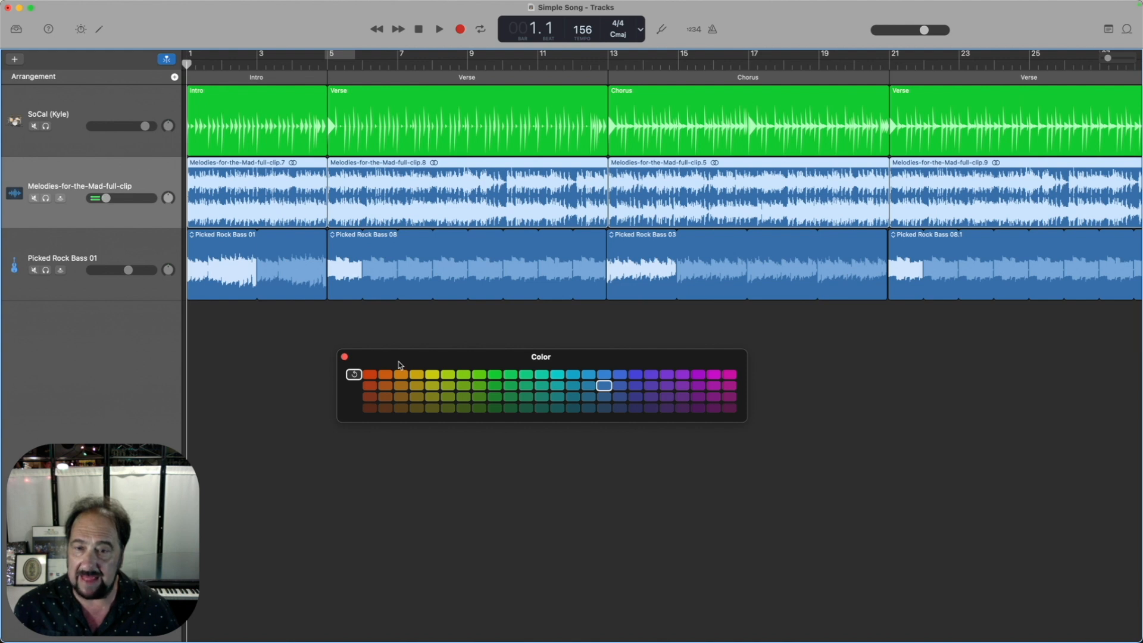
pyautogui.click(370, 374)
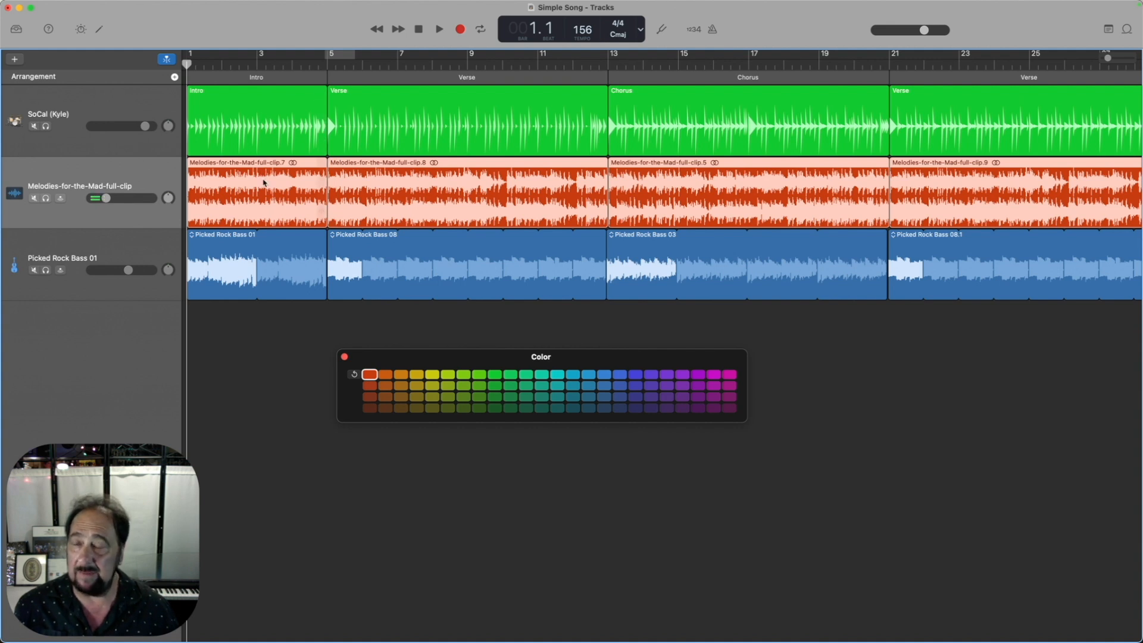
pyautogui.click(130, 244)
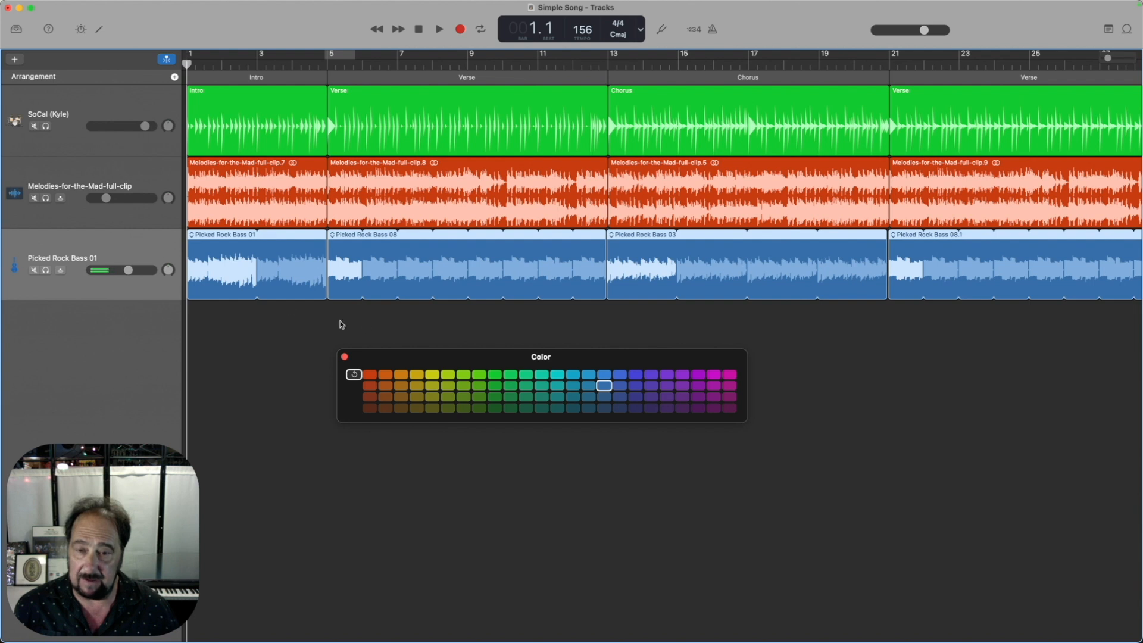
pyautogui.click(417, 375)
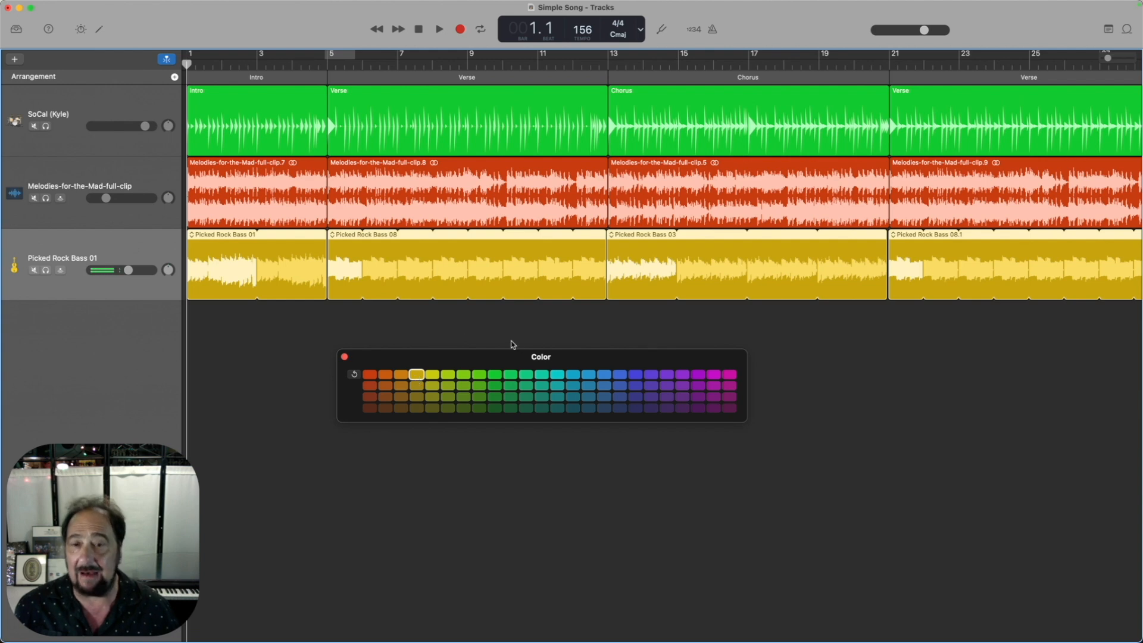
pyautogui.hscroll(5, 896, 337)
pyautogui.hscroll(5, 897, 337)
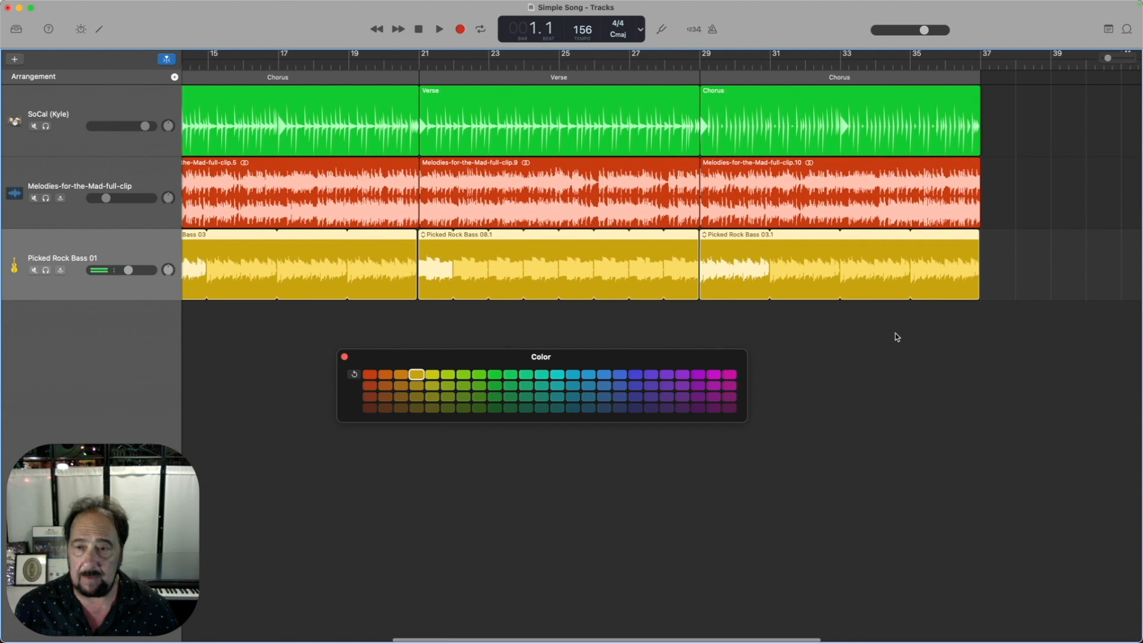
pyautogui.hscroll(-10, 897, 337)
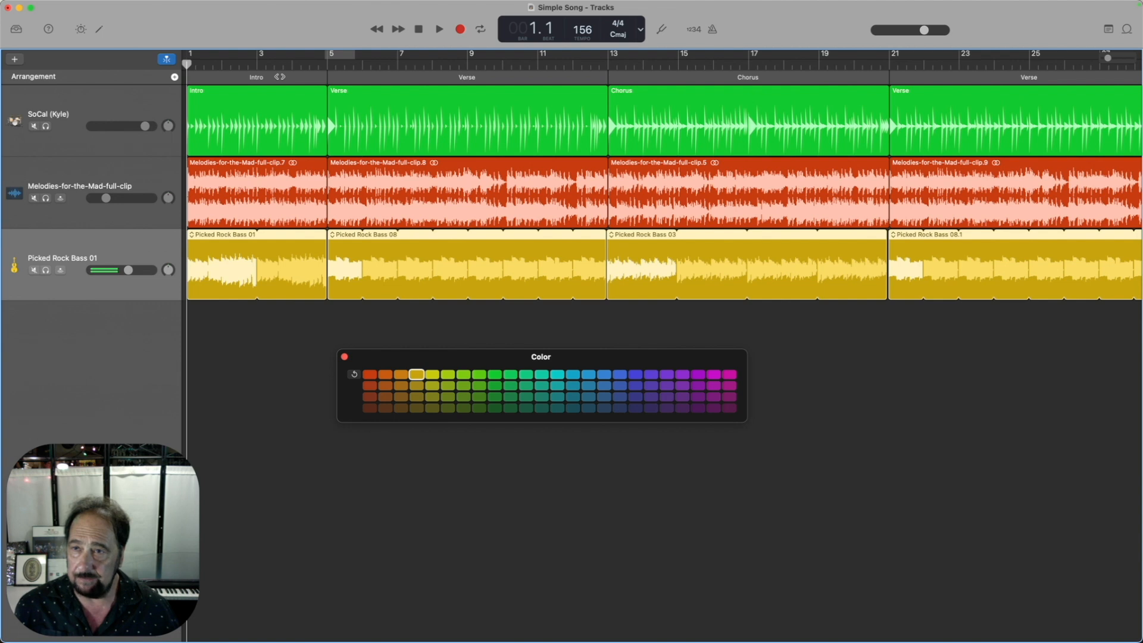
# Step: Color the Intro arrangement marker purple and the first Verse marker red
pyautogui.click(278, 77)
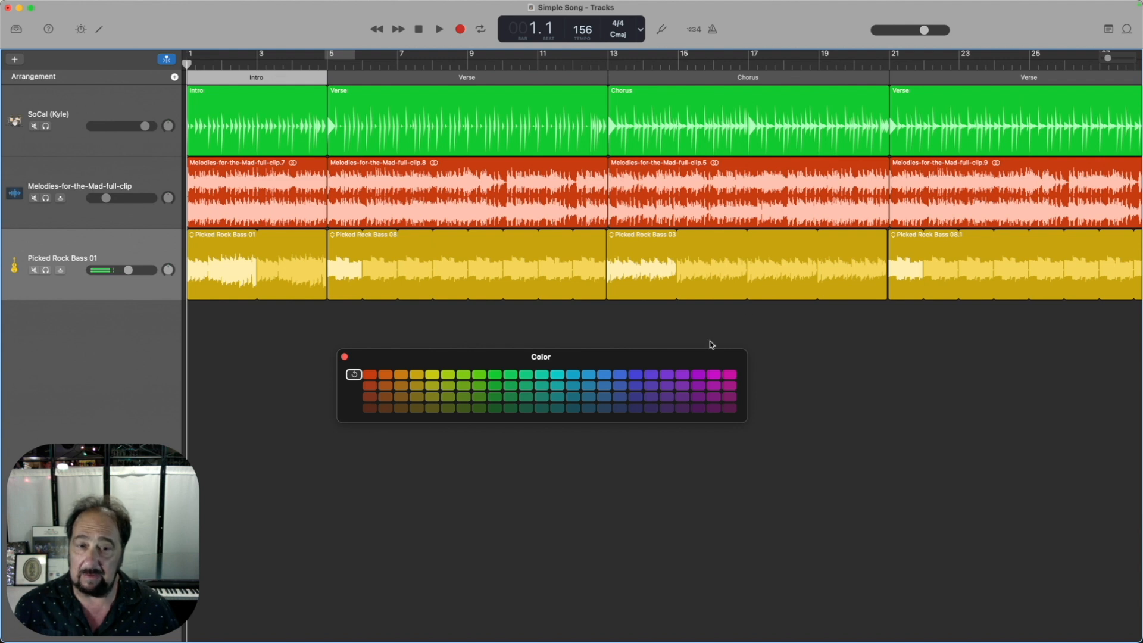
pyautogui.click(651, 375)
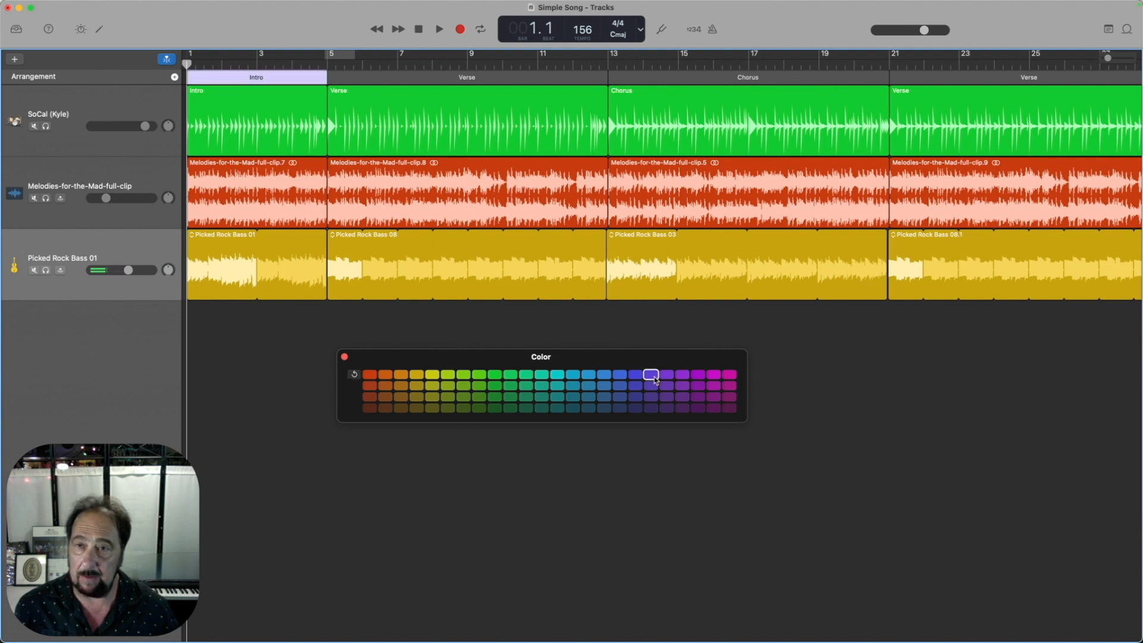
pyautogui.click(408, 77)
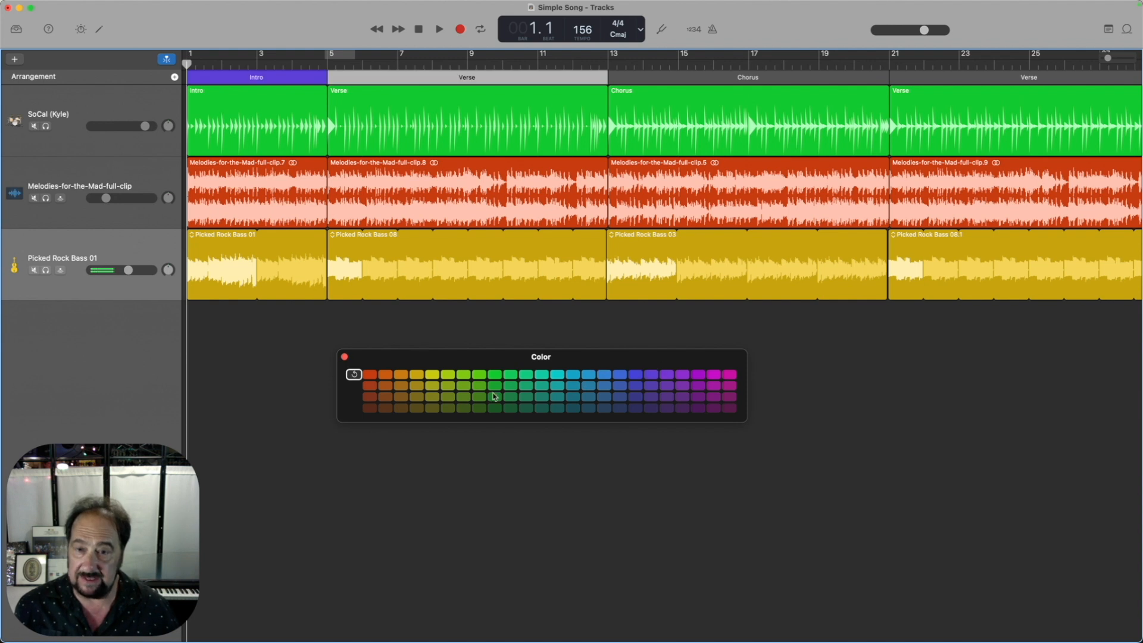
pyautogui.click(371, 376)
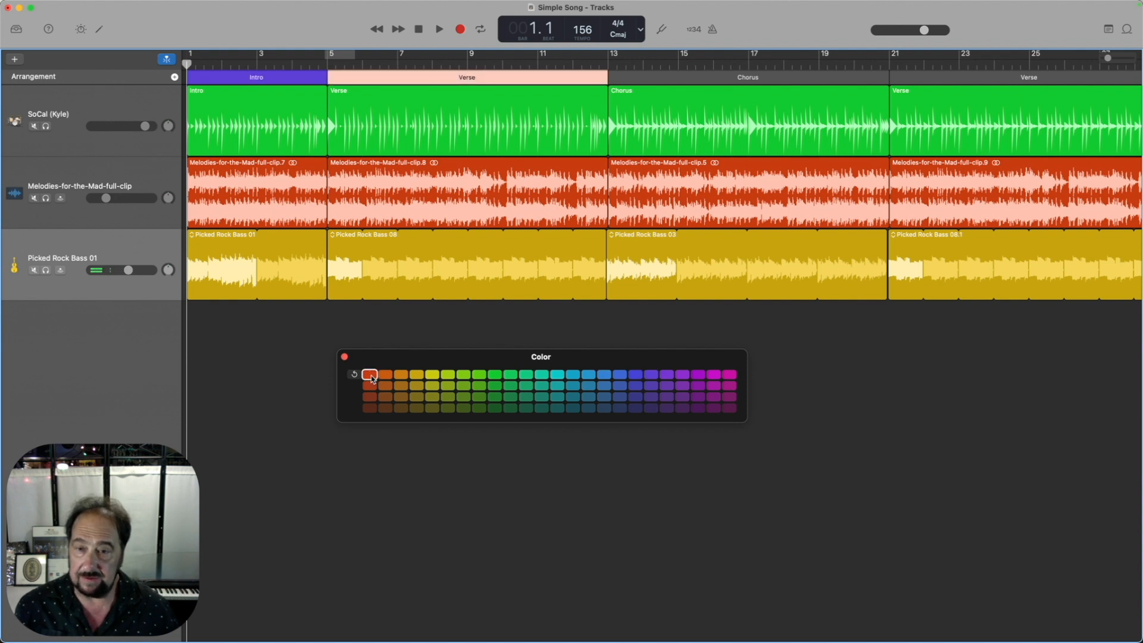
# Step: Color the first Chorus arrangement marker bright blue and the second Verse marker red
pyautogui.click(713, 78)
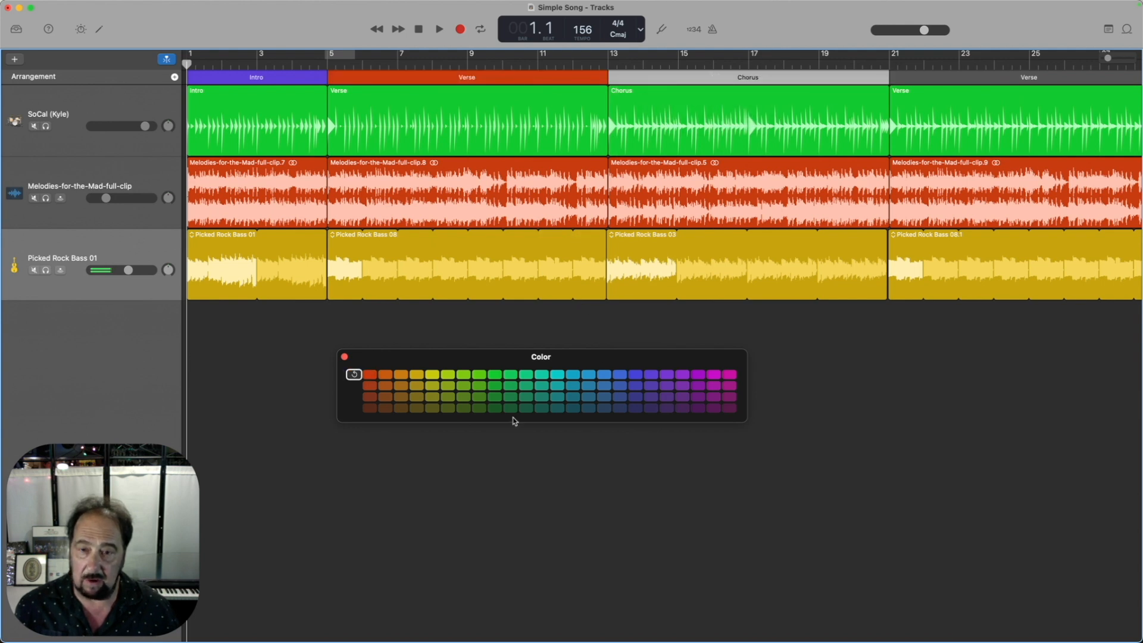
pyautogui.click(636, 376)
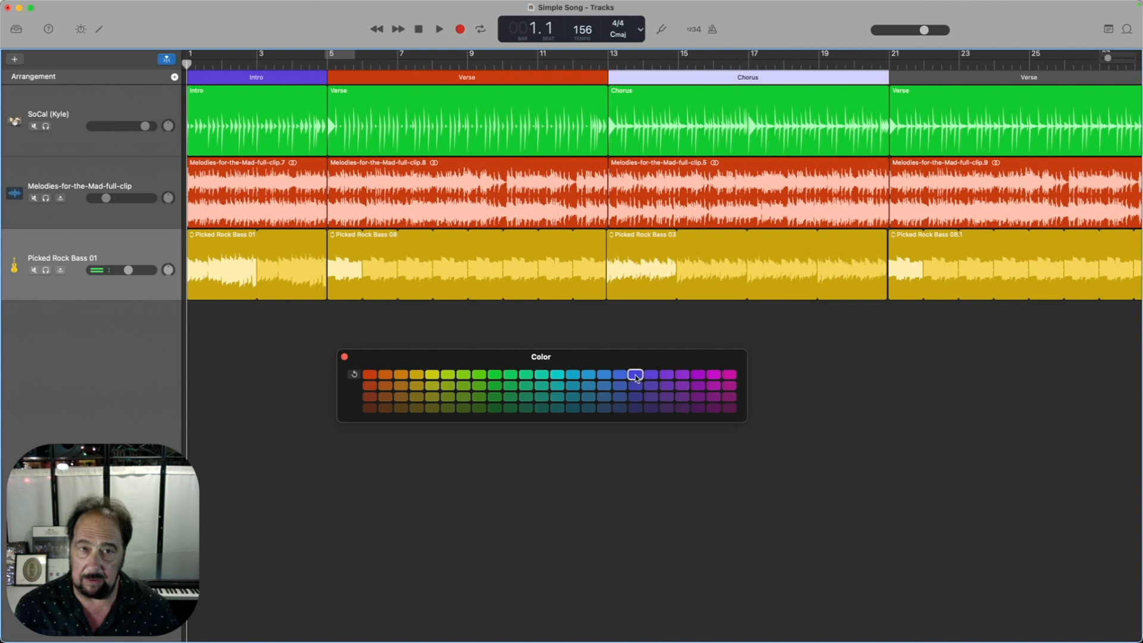
pyautogui.click(636, 386)
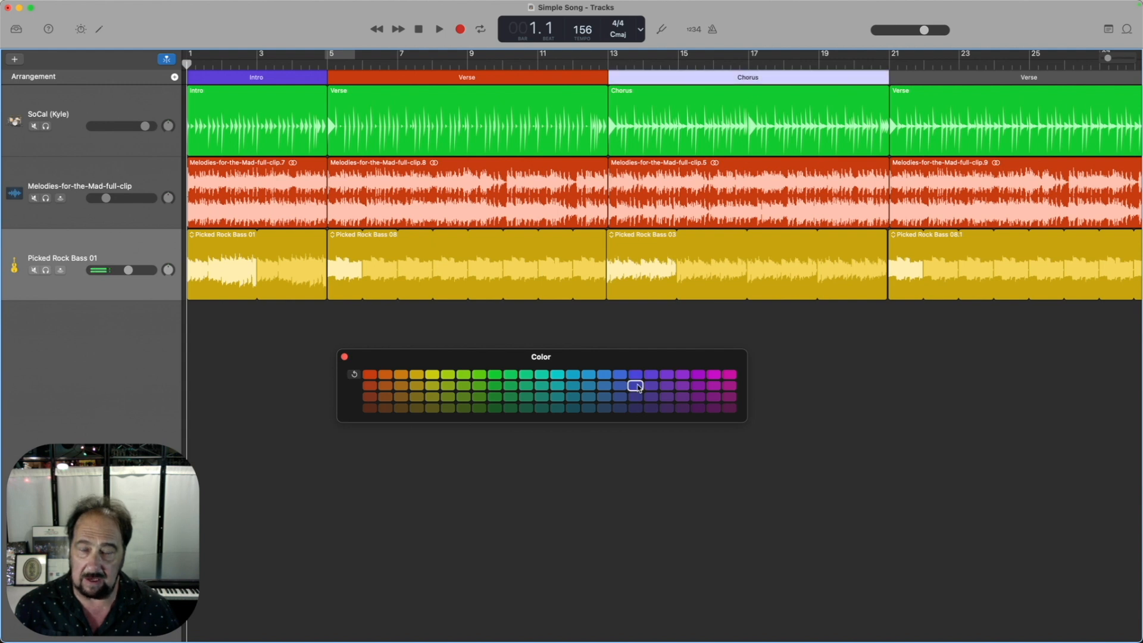
pyautogui.click(635, 375)
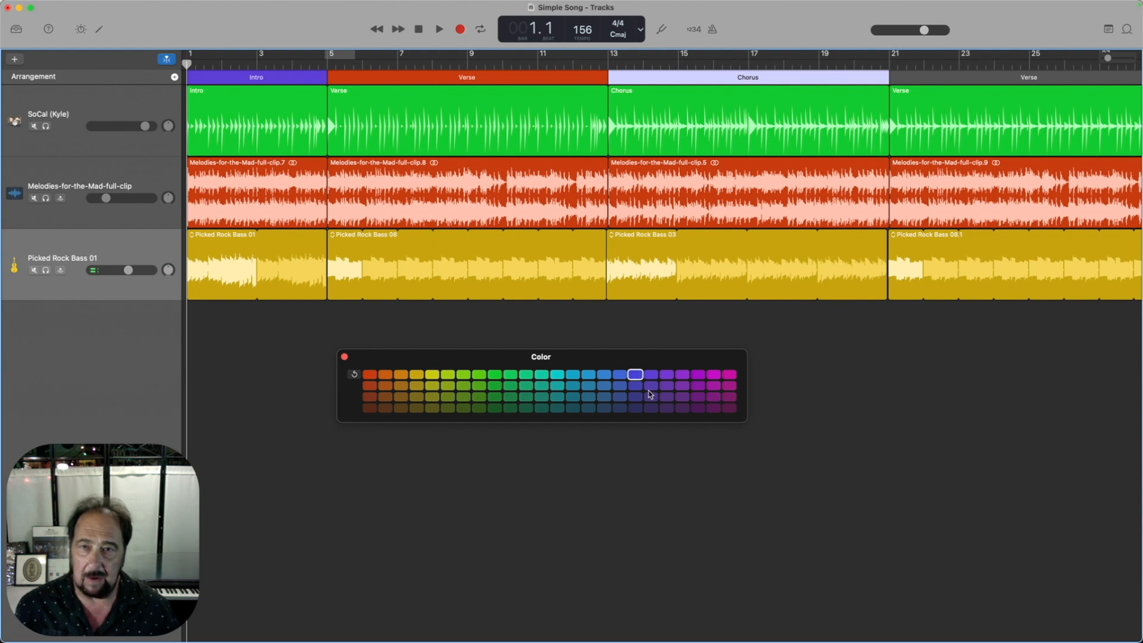
pyautogui.click(993, 78)
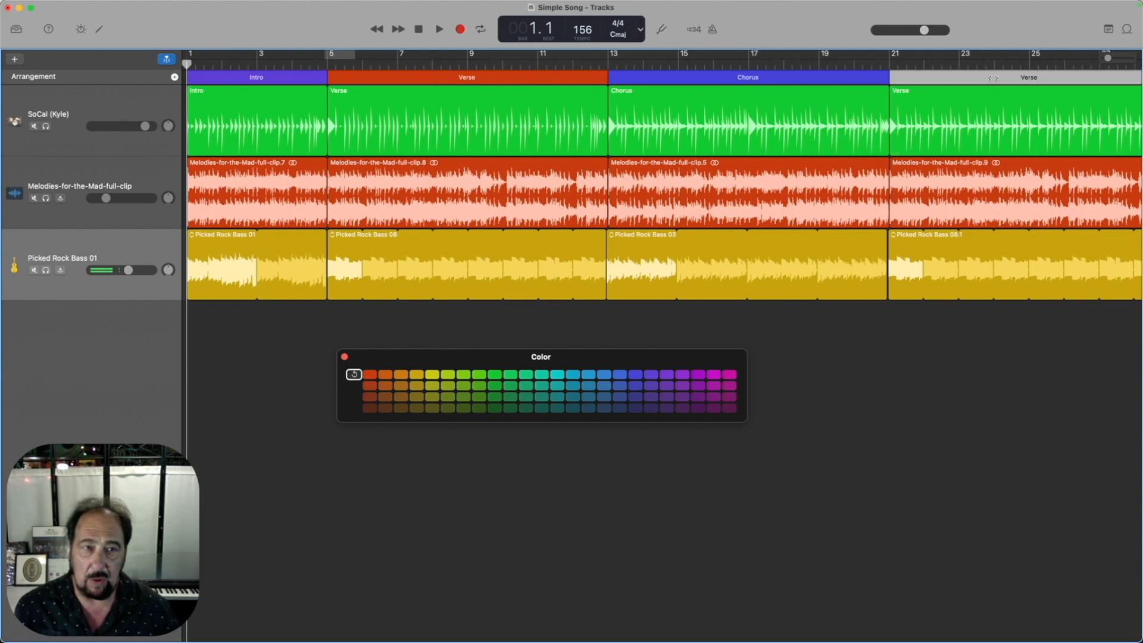
pyautogui.click(370, 375)
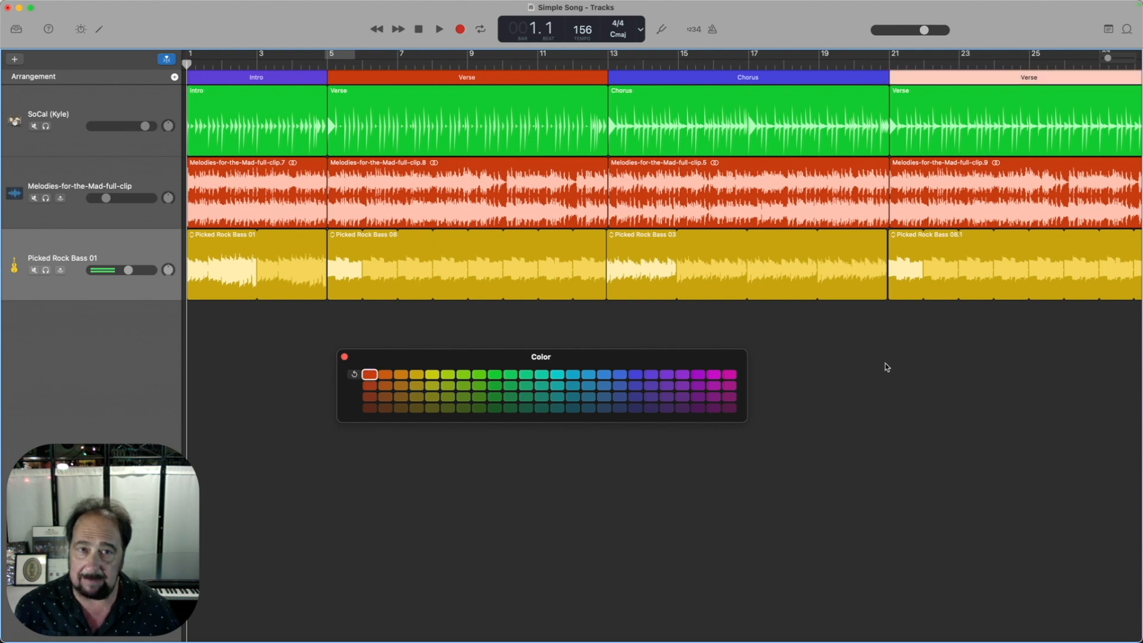
# Step: Color the last Chorus arrangement marker the same bright blue as the first one and close the color palette
pyautogui.hscroll(10, 902, 383)
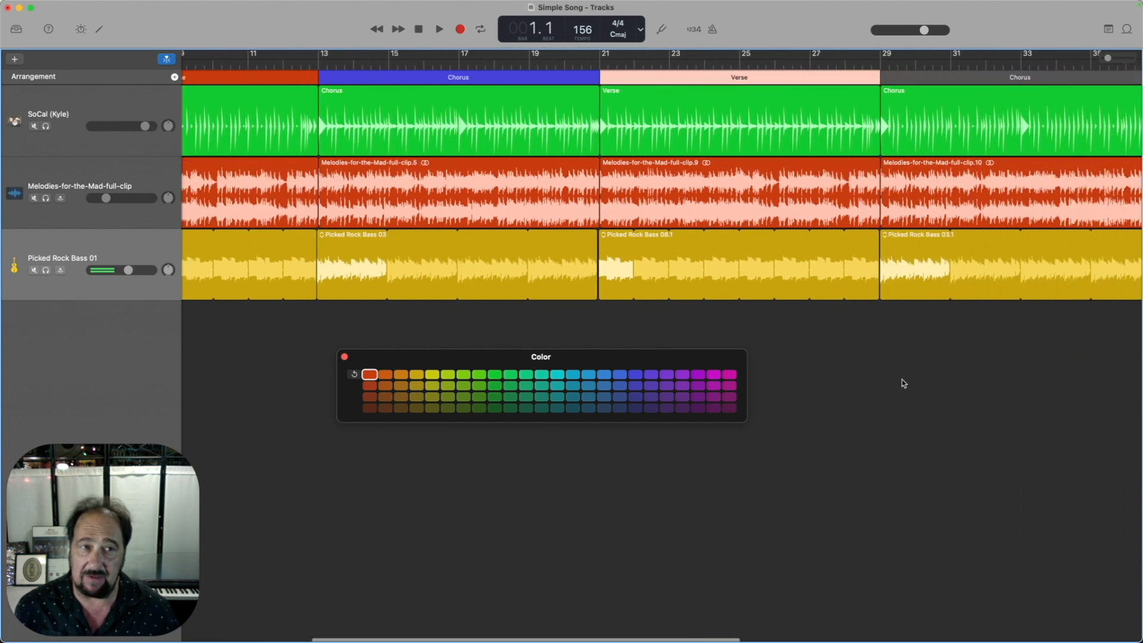
pyautogui.hscroll(3, 902, 381)
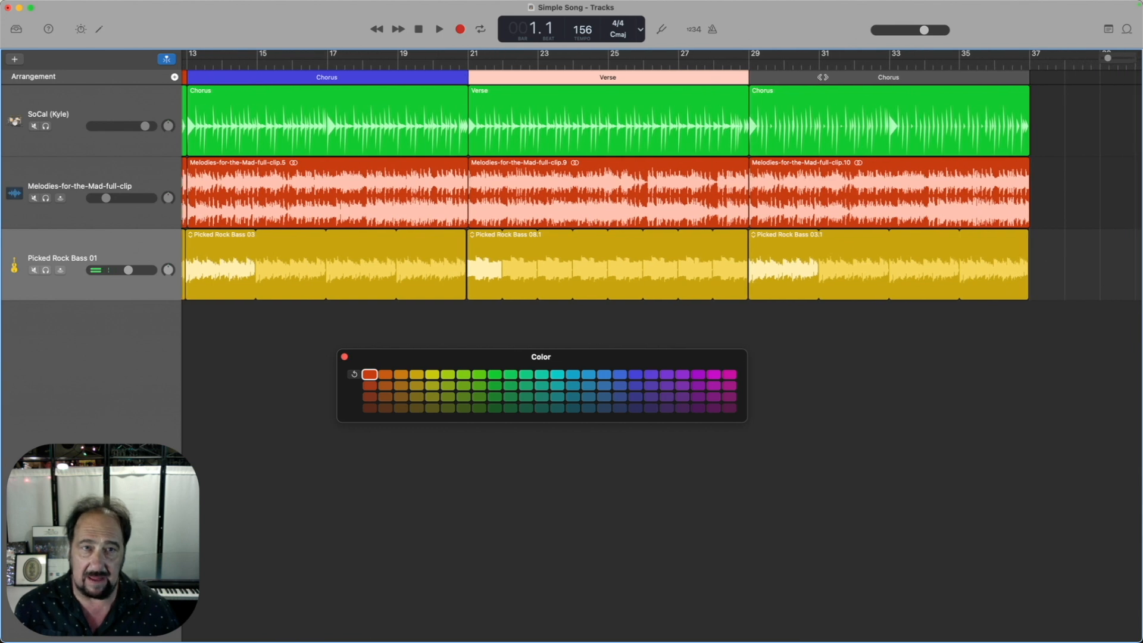
pyautogui.click(822, 77)
pyautogui.click(636, 375)
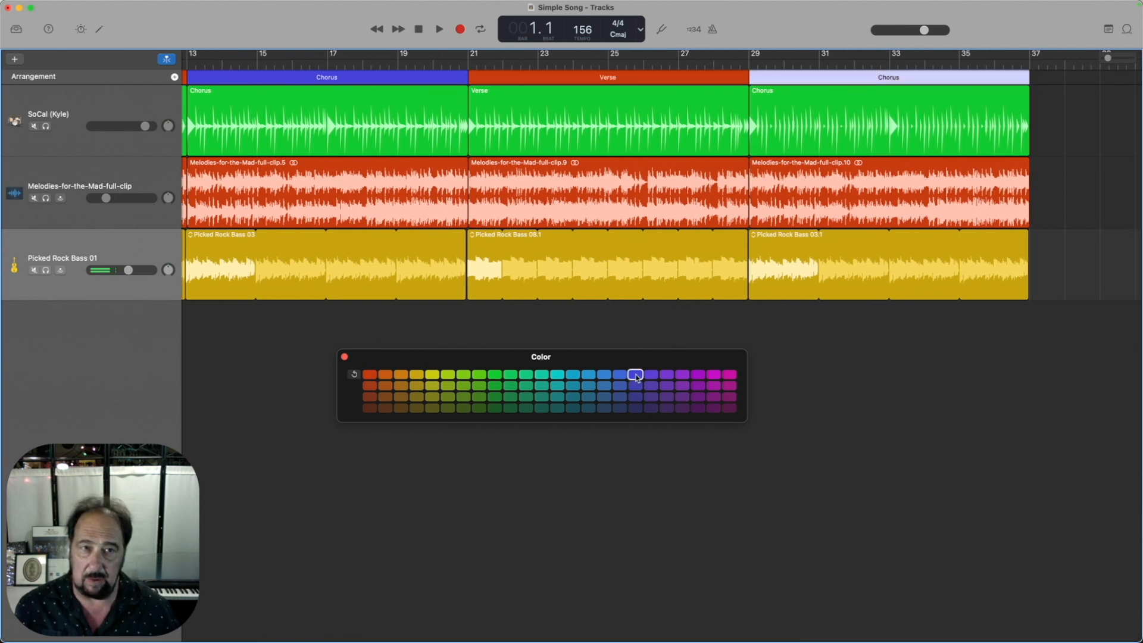
pyautogui.click(859, 425)
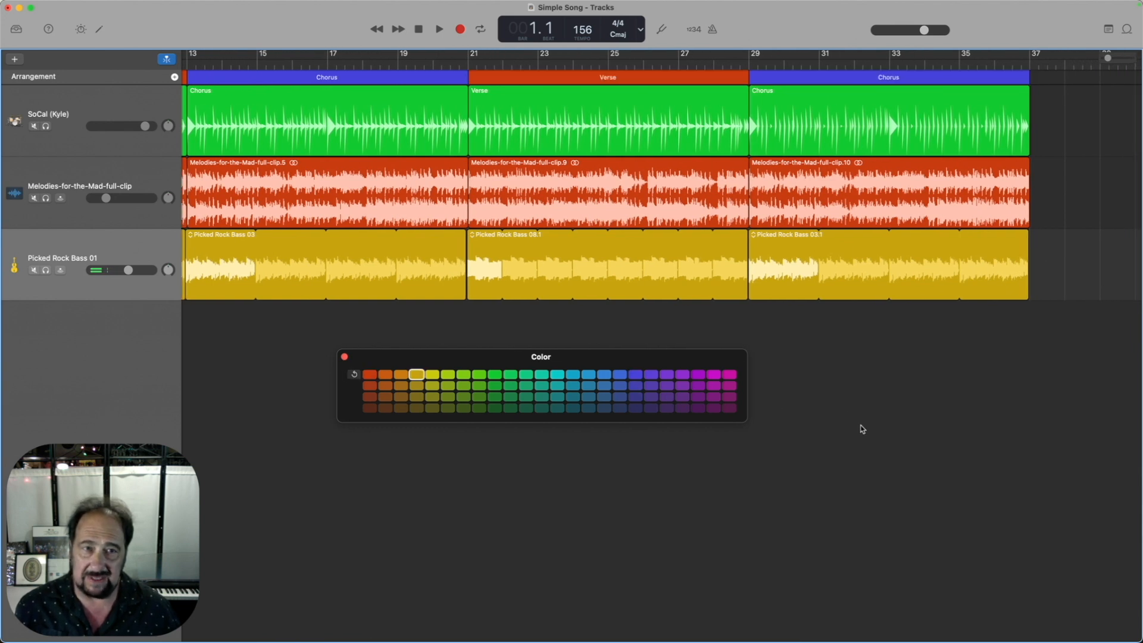
pyautogui.click(344, 357)
pyautogui.hscroll(-10, 357, 387)
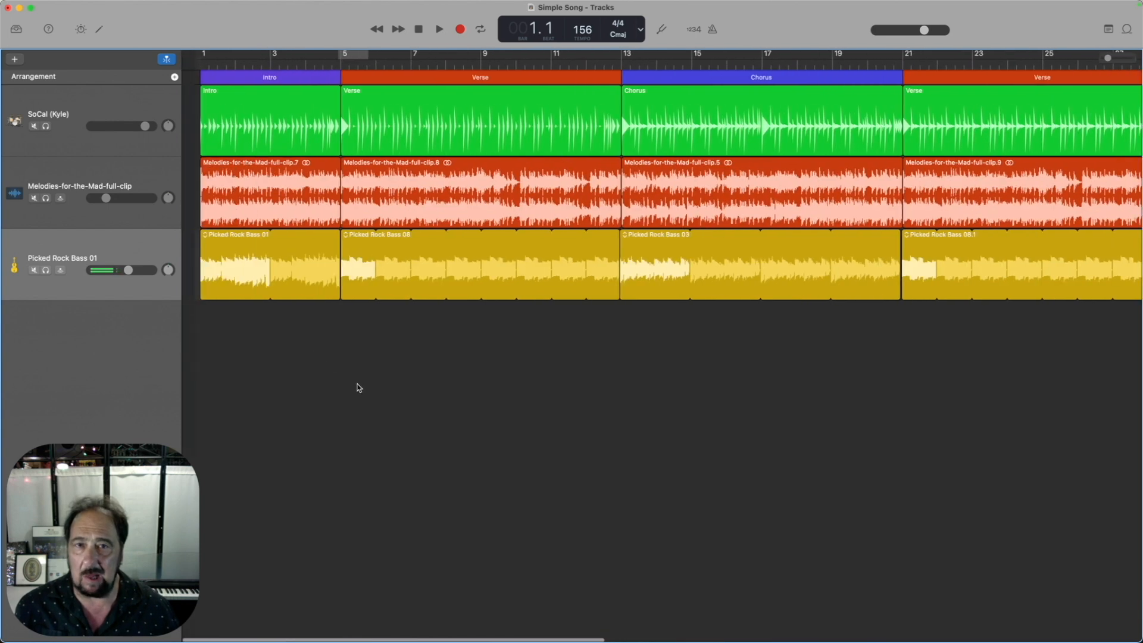
pyautogui.hscroll(-2, 359, 388)
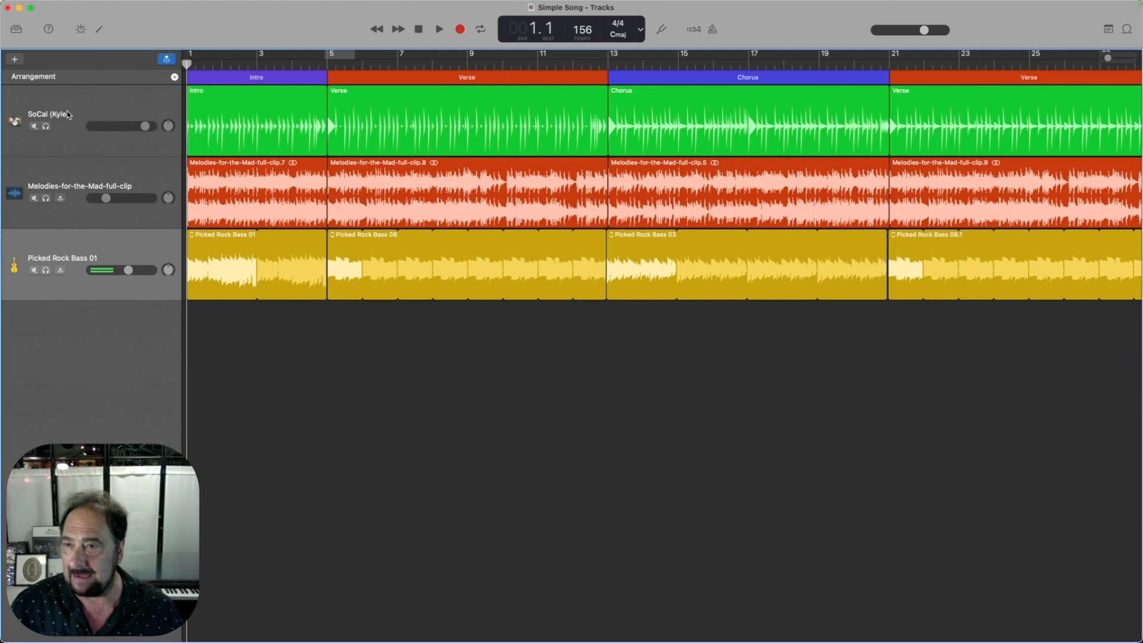
# Step: Create a new Mic or Line audio track using Input 1 and turn on its input monitoring
pyautogui.click(14, 60)
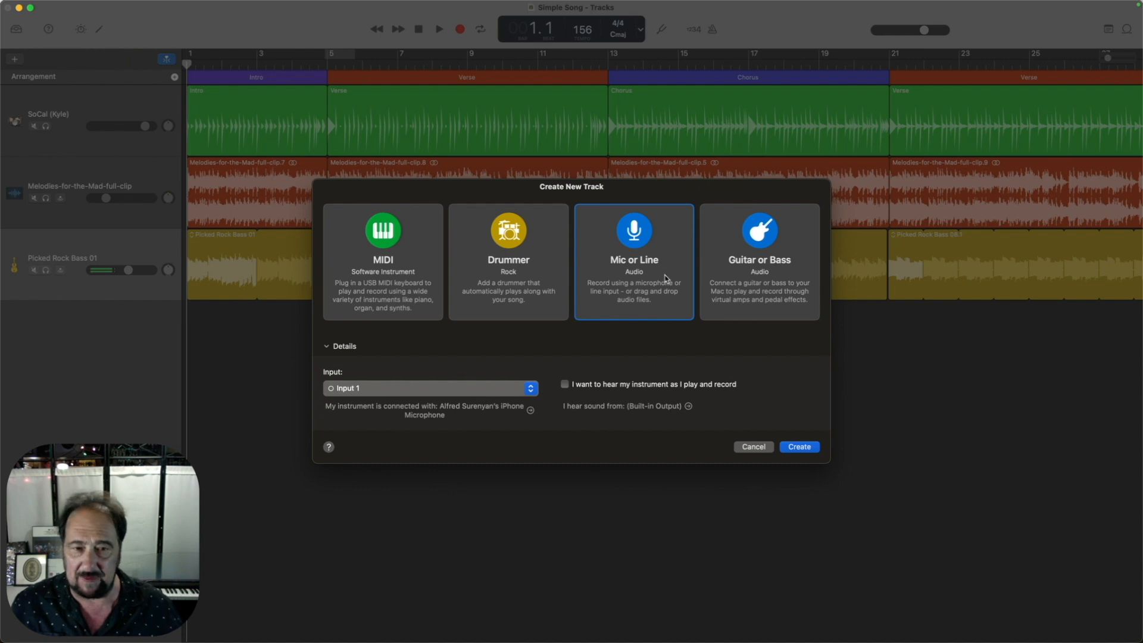
pyautogui.click(808, 449)
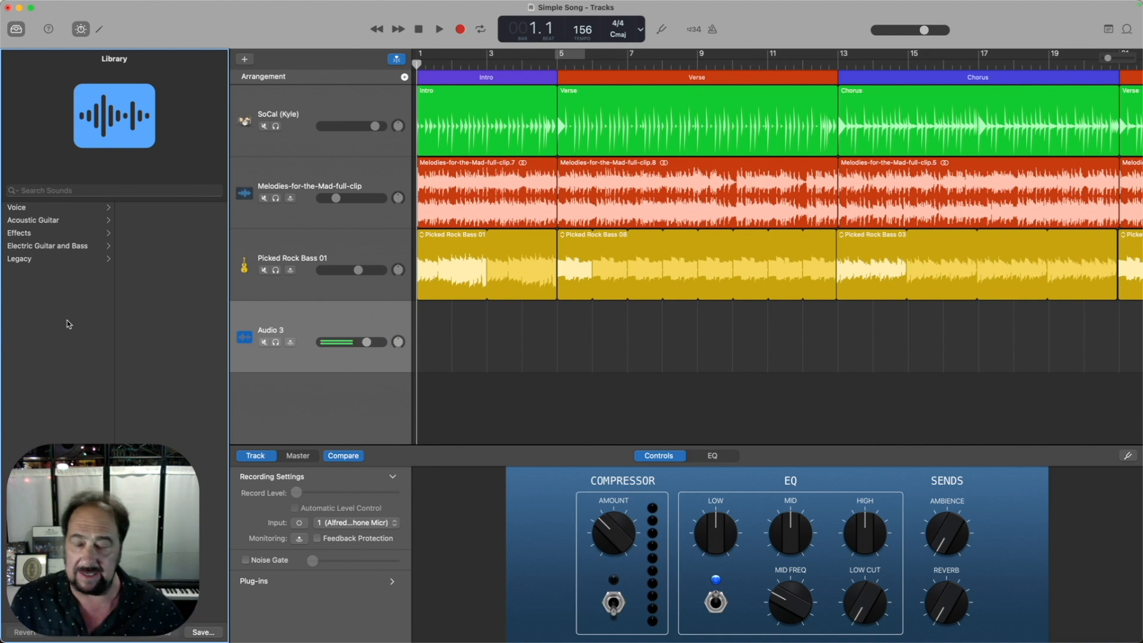
pyautogui.click(291, 343)
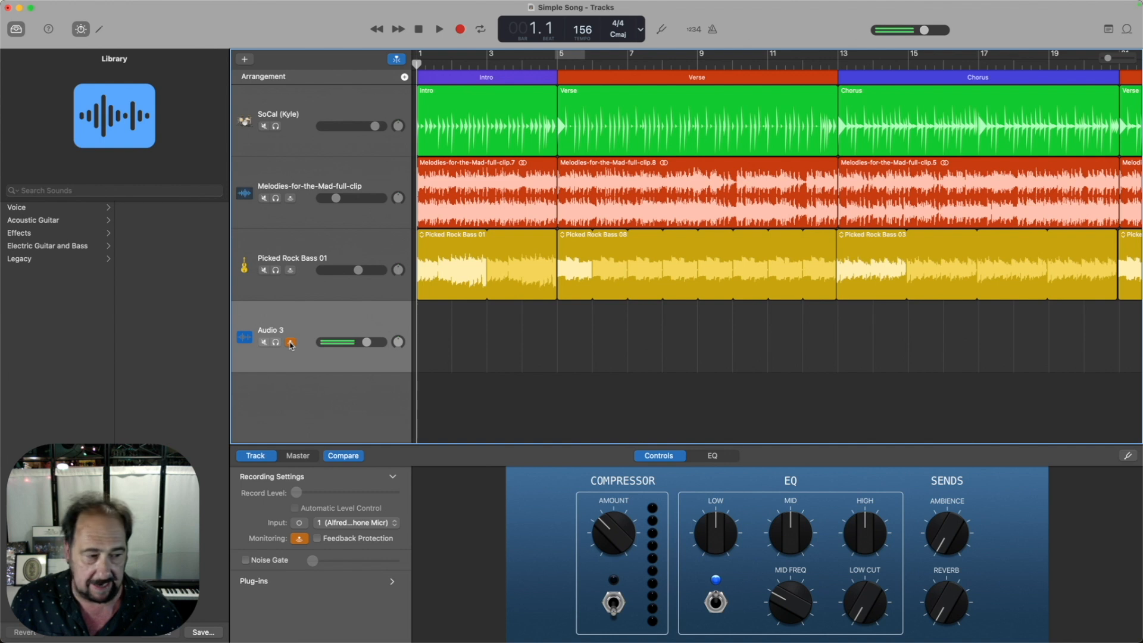
# Step: Turn off input monitoring on the Audio 3 track and view the track EQ and the master EQ
pyautogui.click(291, 344)
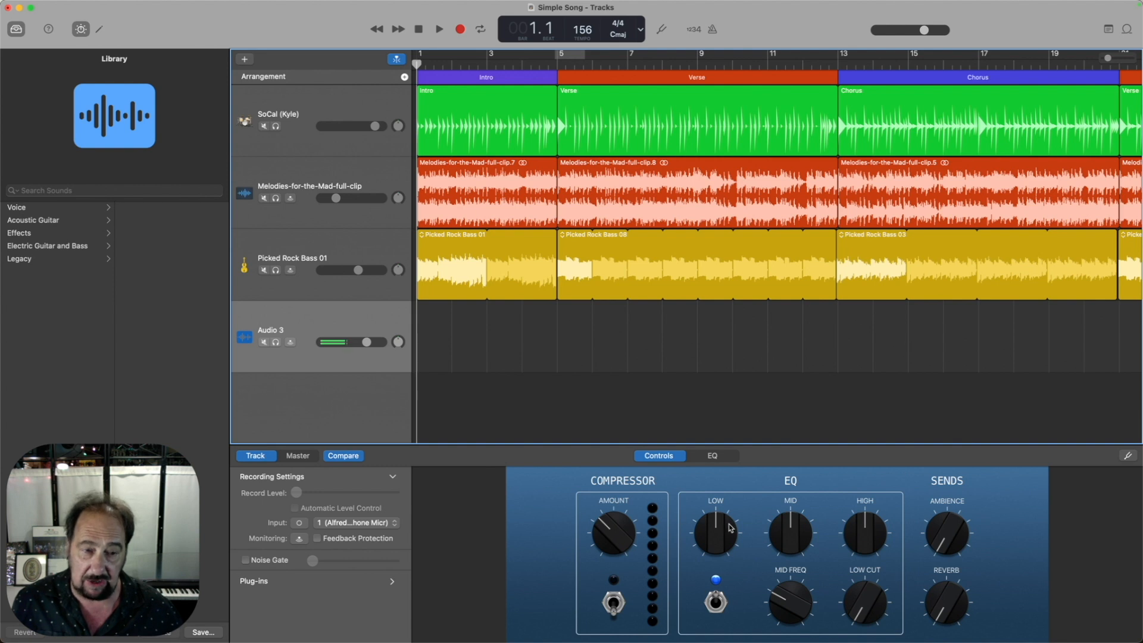
pyautogui.click(713, 456)
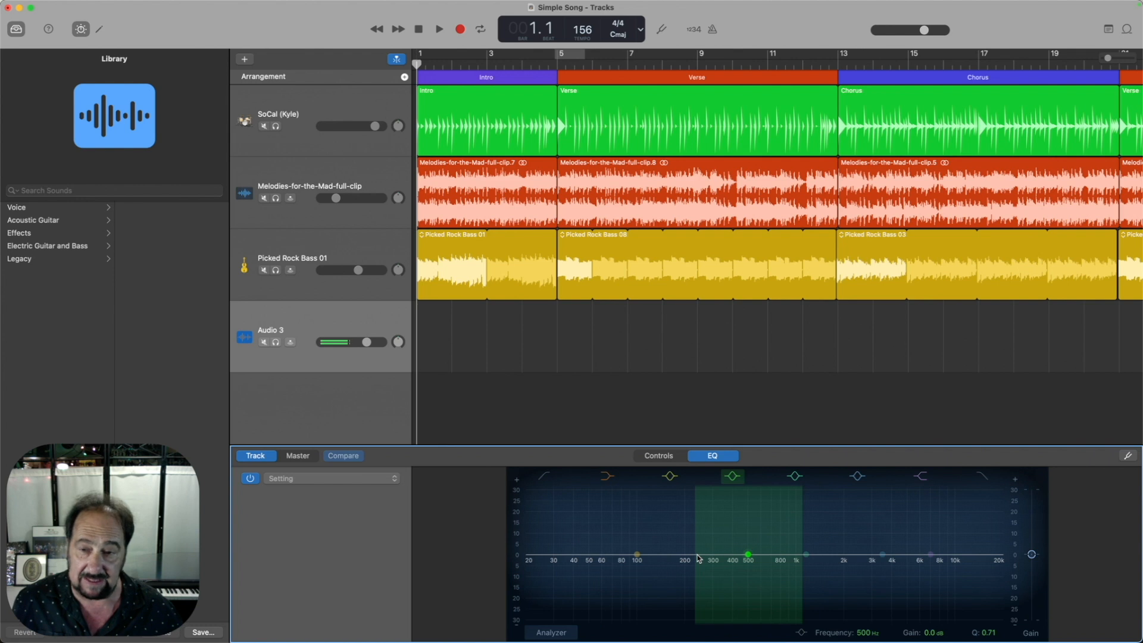
pyautogui.click(301, 458)
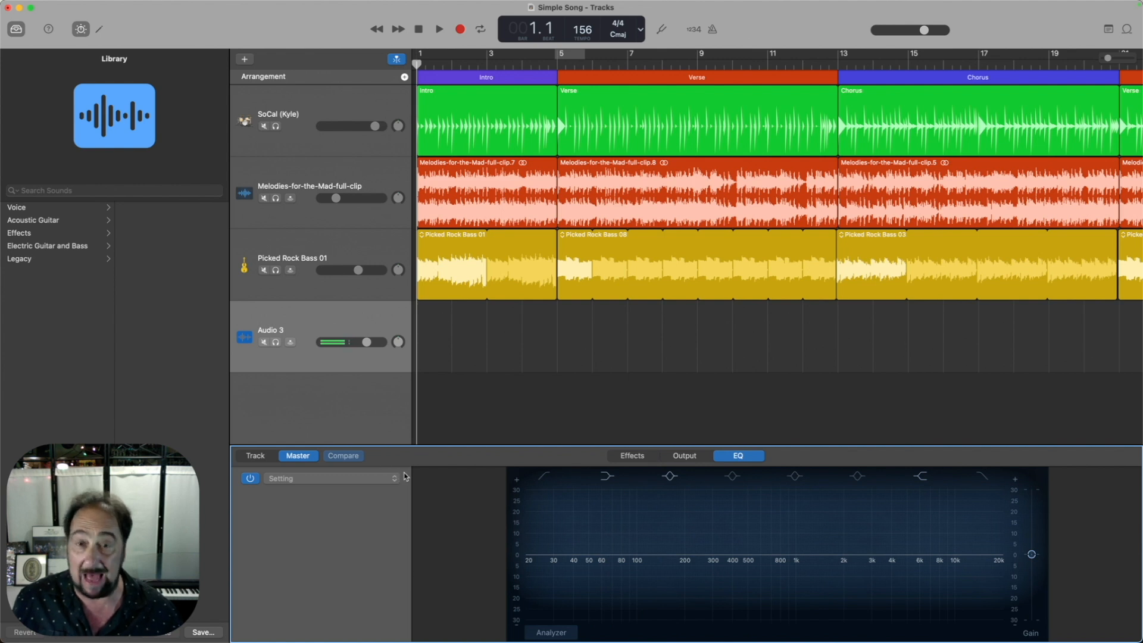
# Step: Browse the Voice sound presets for Audio 3 and the Electric Guitar and Bass presets for the Melodies-for-the-Mad-full-clip track
pyautogui.click(29, 210)
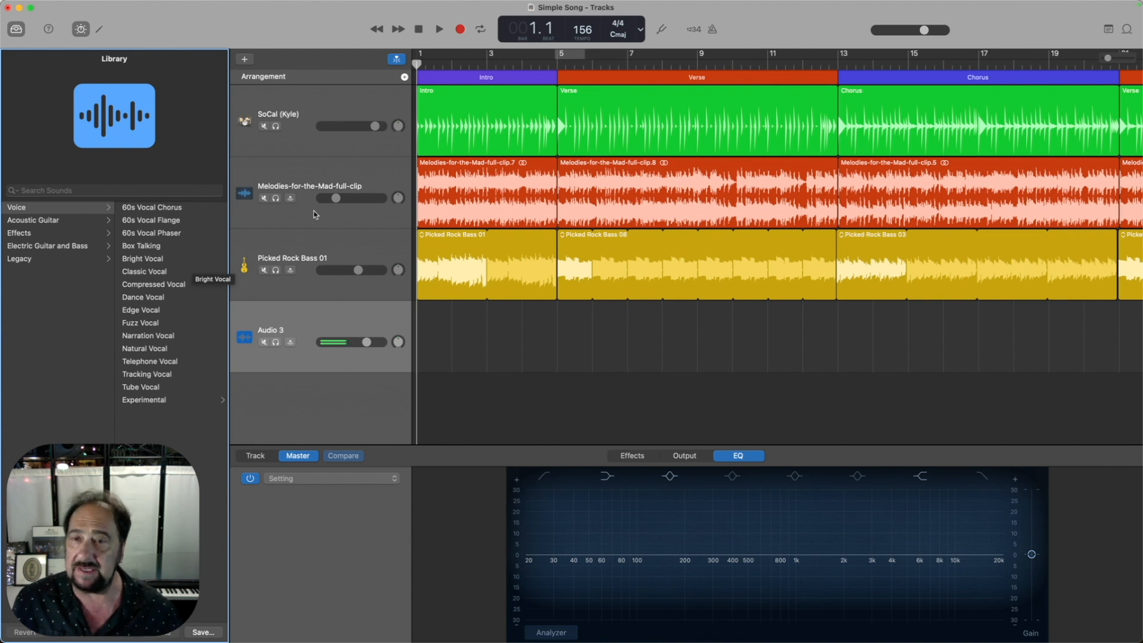
pyautogui.click(353, 178)
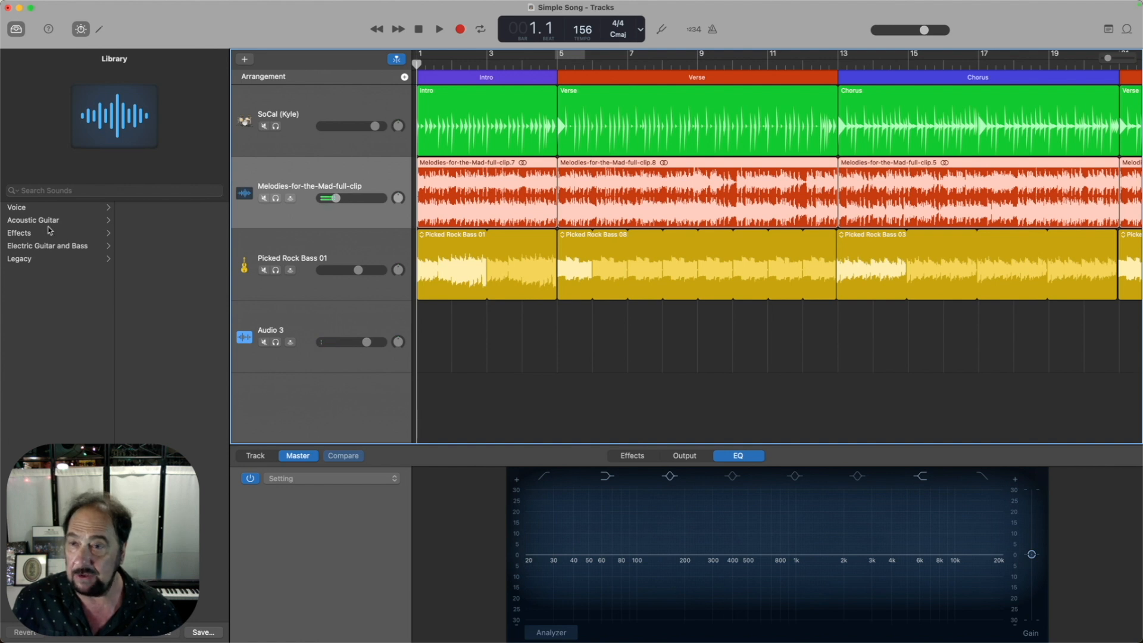
pyautogui.click(31, 246)
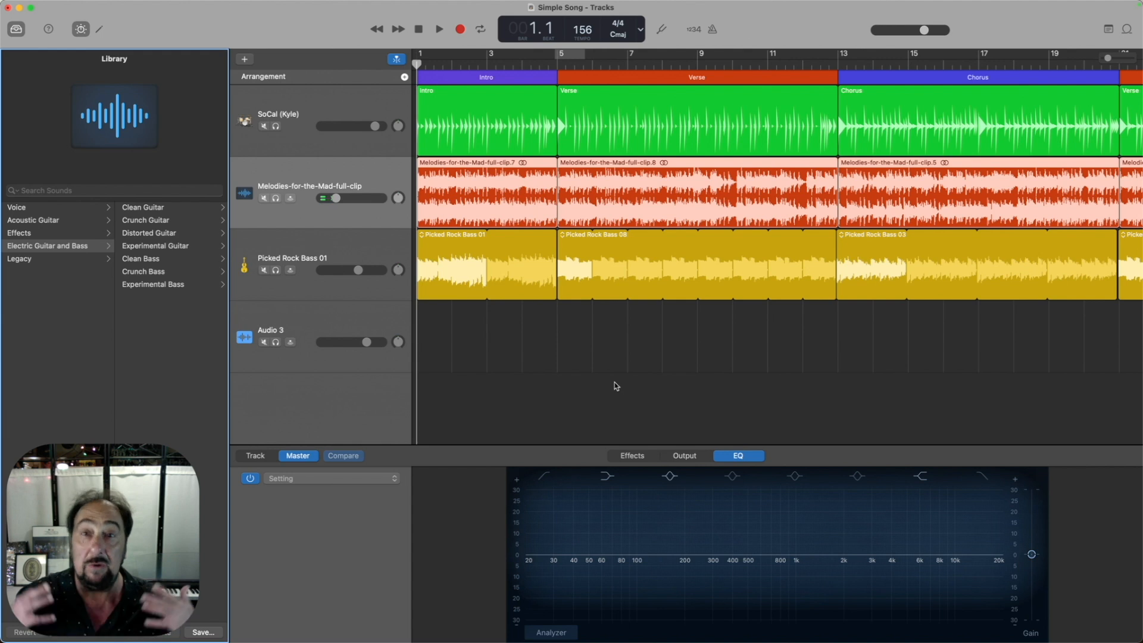
# Step: Review the options for sharing or exporting the song, including Project to GarageBand for iOS, without choosing one
pyautogui.moveTo(223, 3)
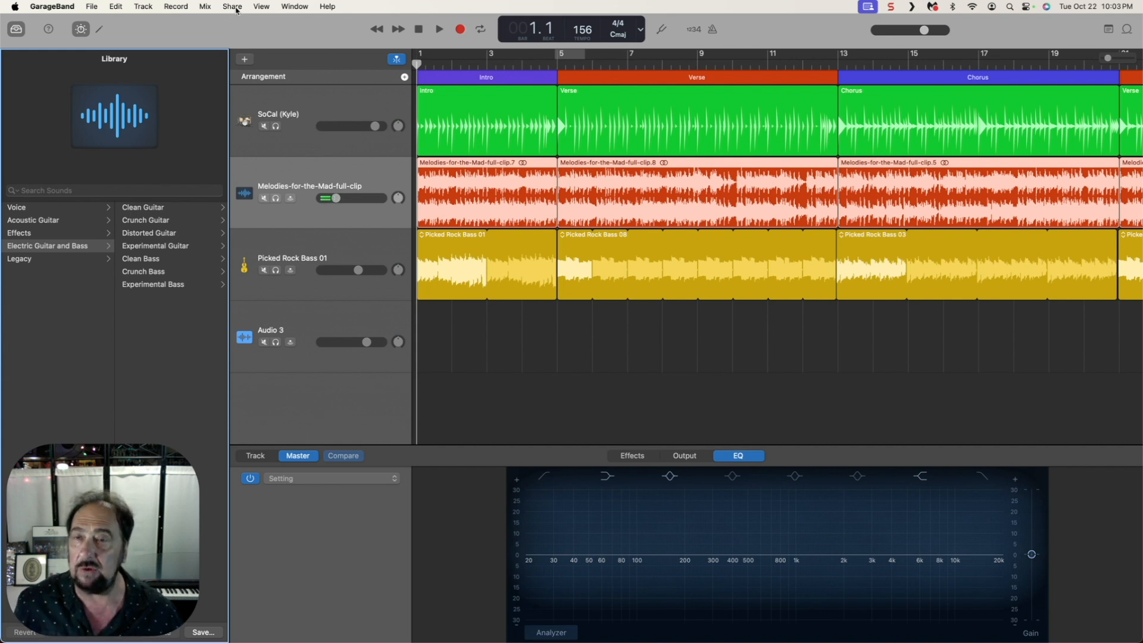
pyautogui.click(233, 6)
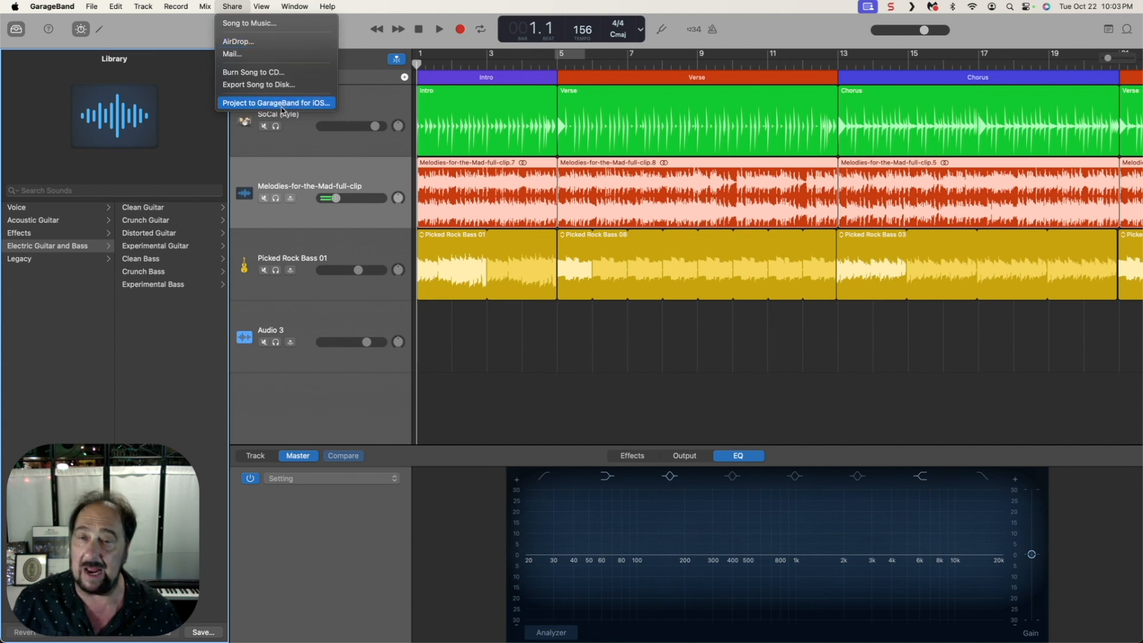
pyautogui.click(198, 99)
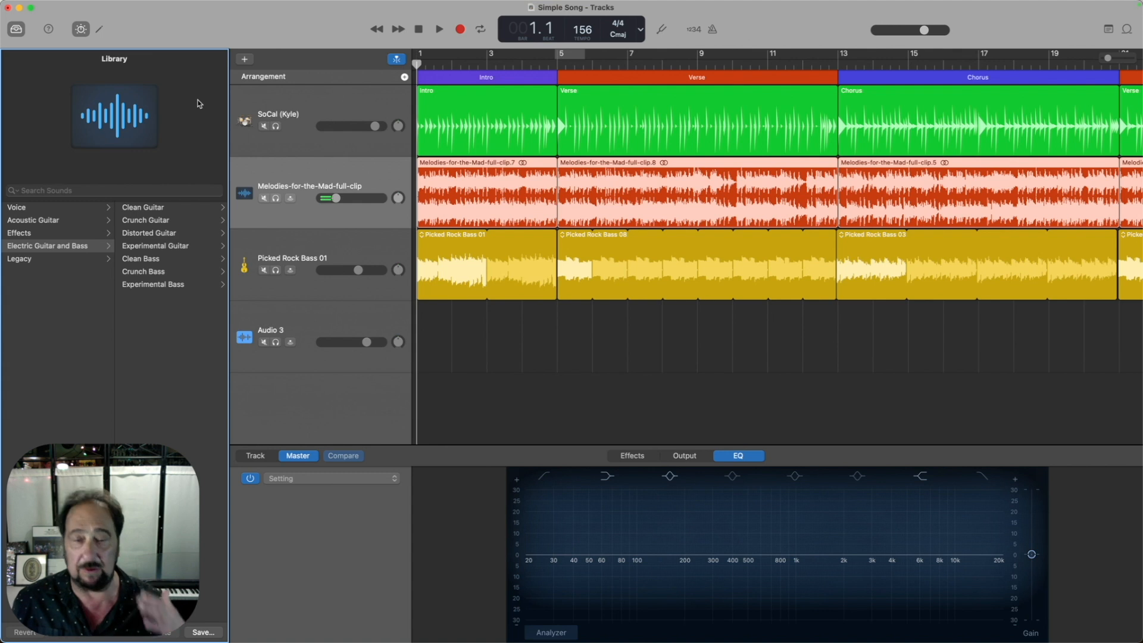